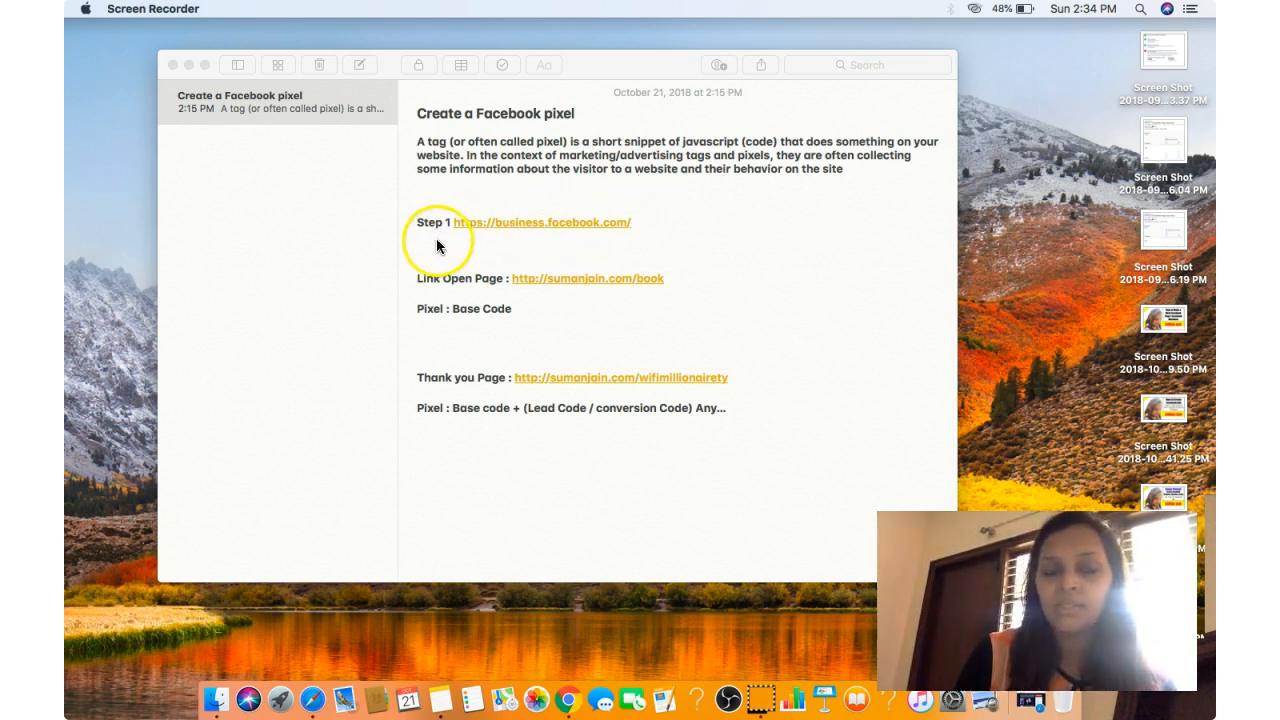
- Follow the business.facebook.com link in the note and open the favourite ad account of the business owner's own-named business
click(547, 223)
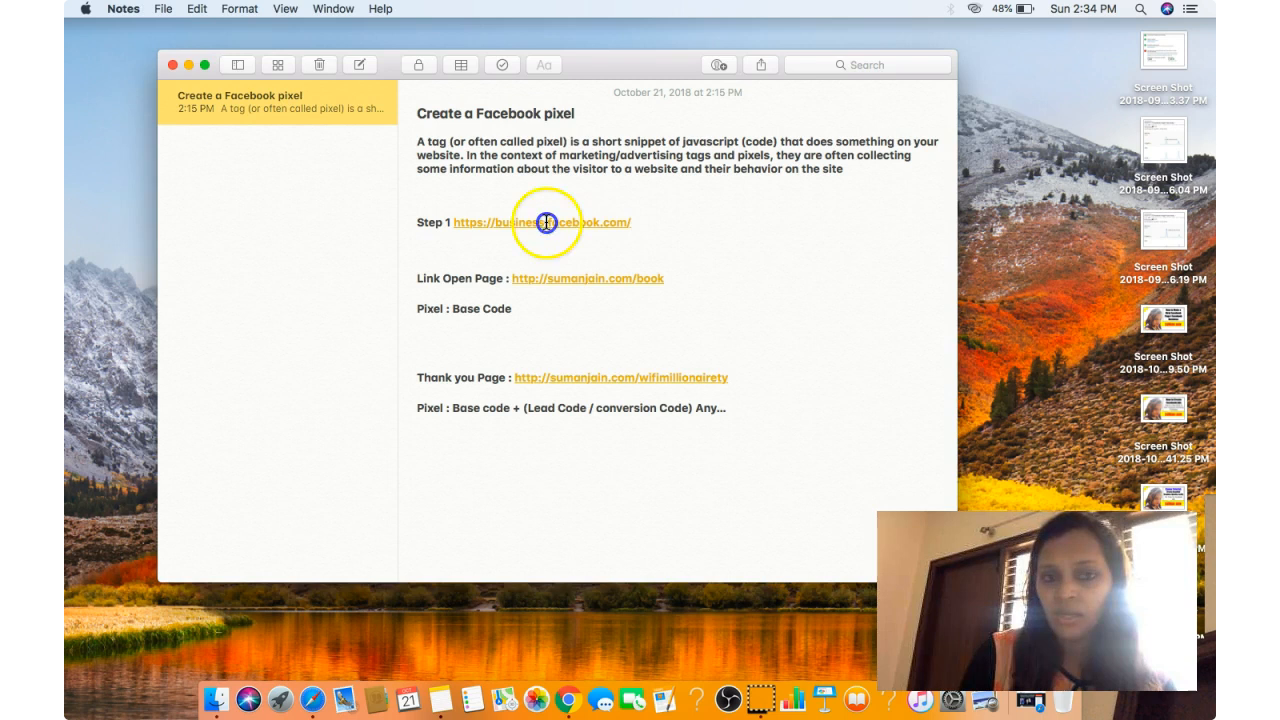
click(472, 224)
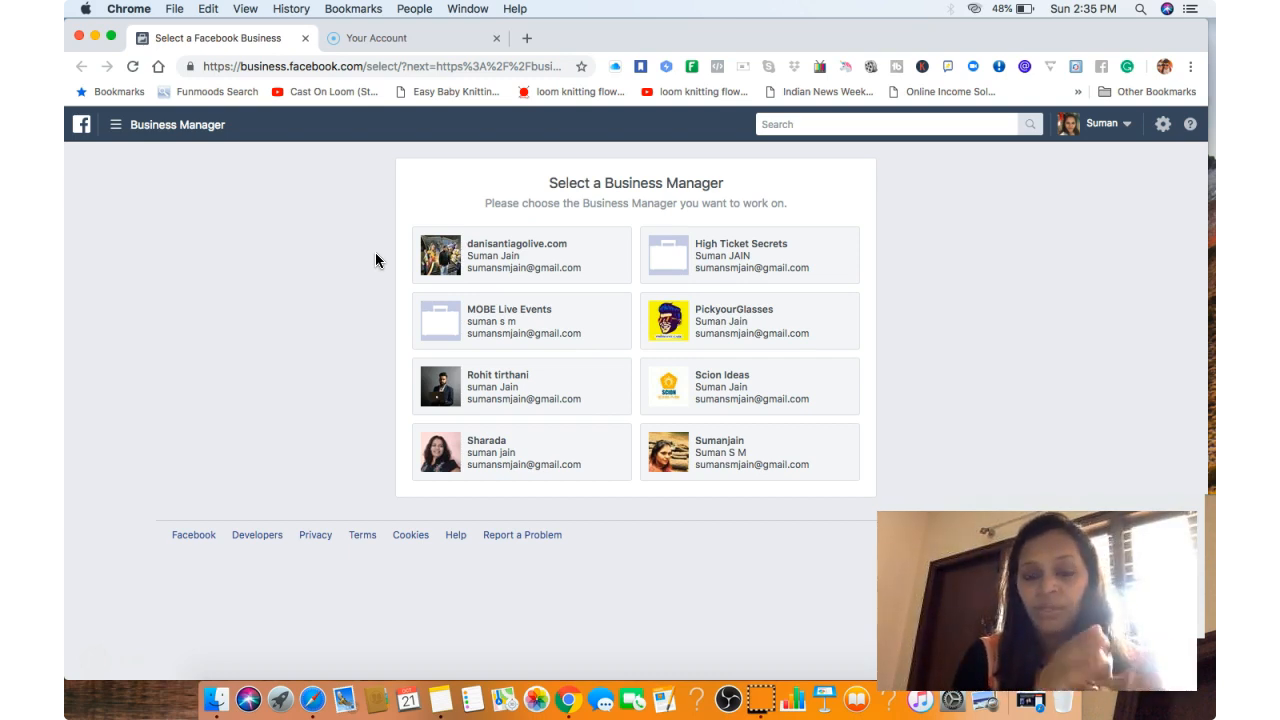
click(733, 462)
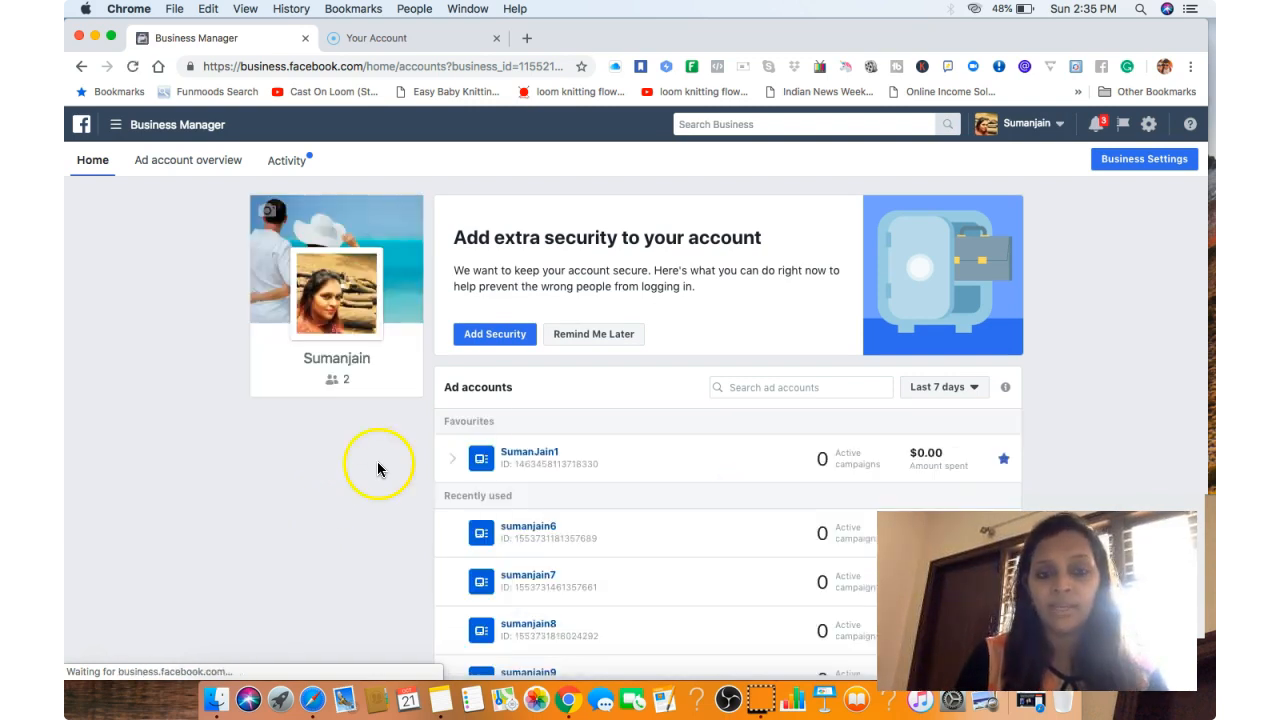
click(533, 455)
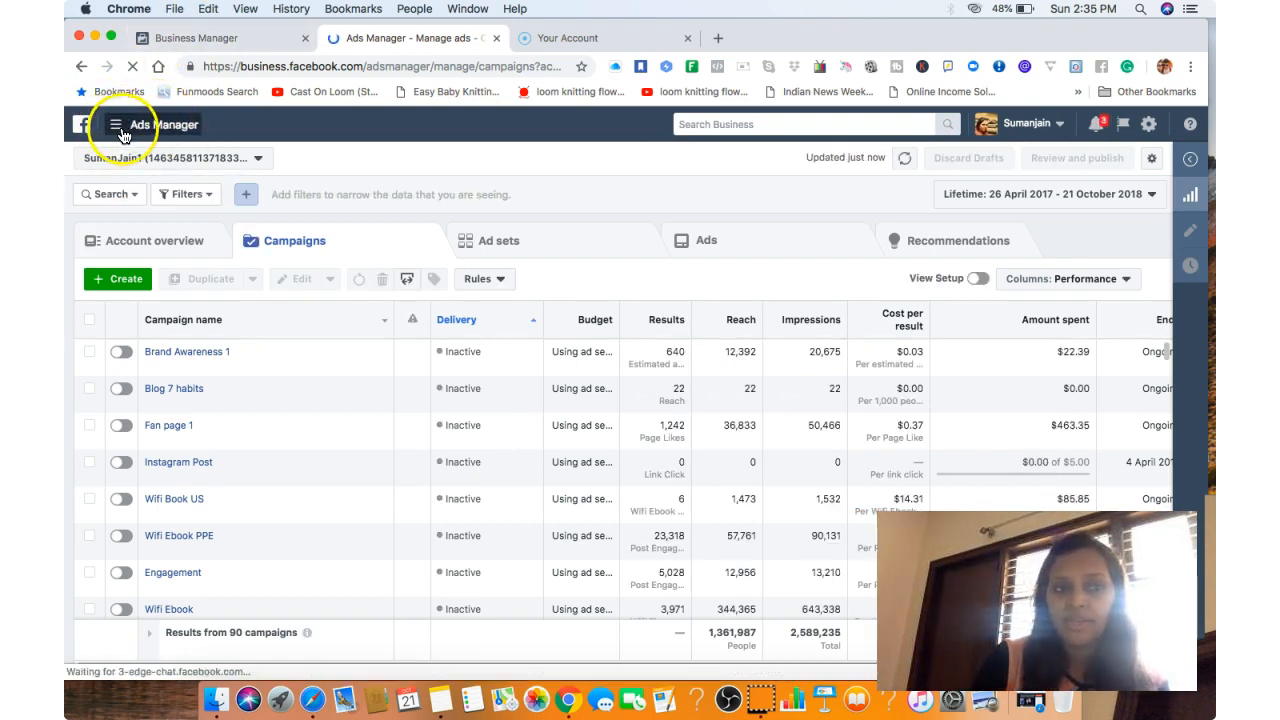
- Go to the Pixels page among all Ads Manager tools and open the details of the ad account's Facebook pixel
click(116, 130)
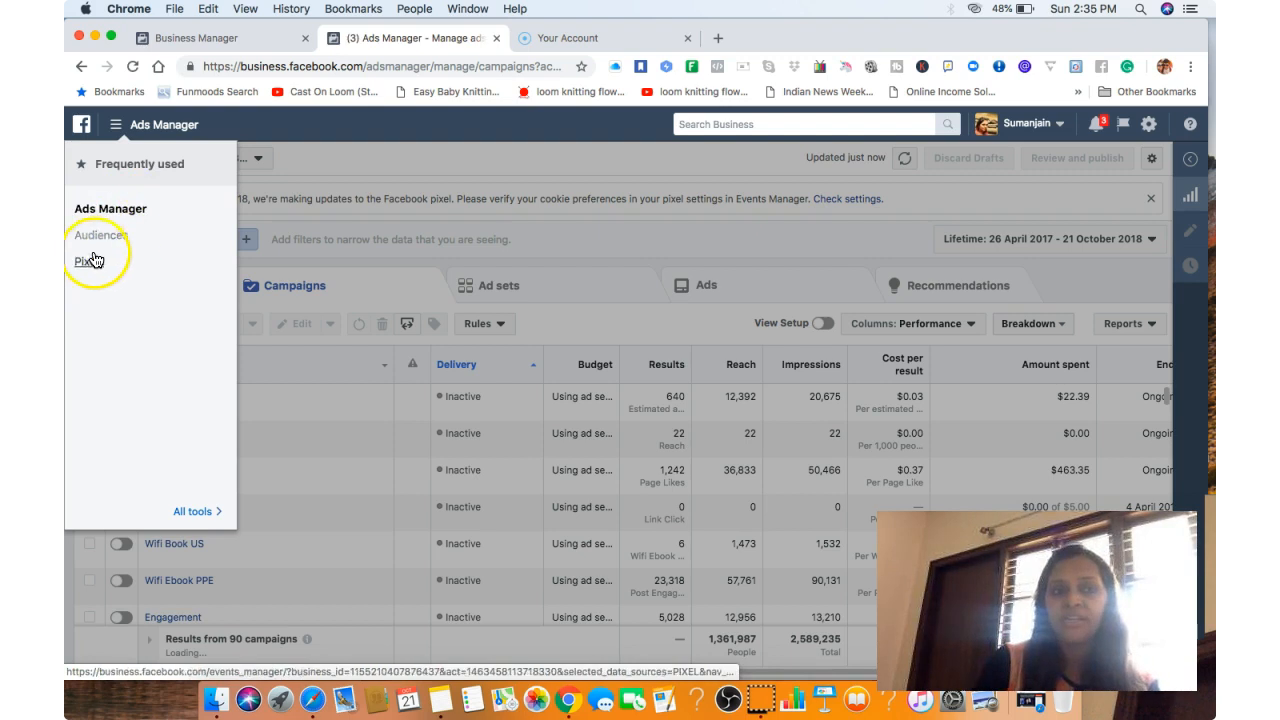
click(203, 513)
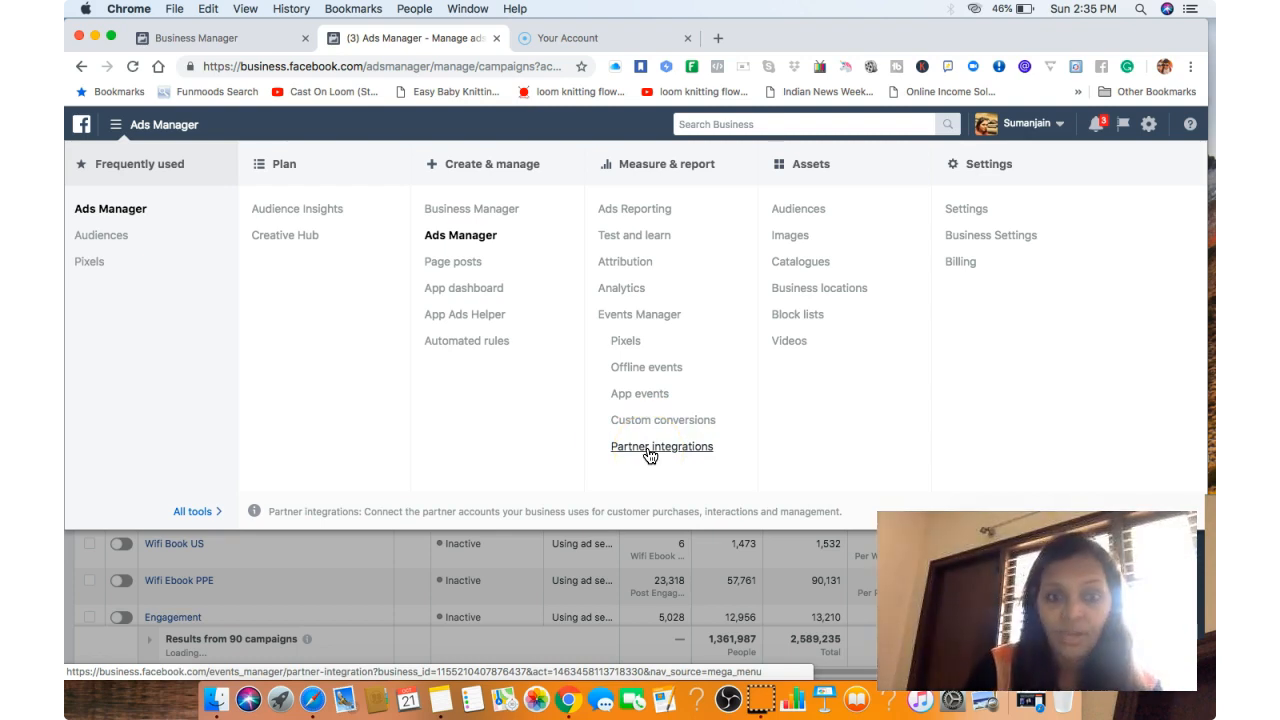
click(88, 265)
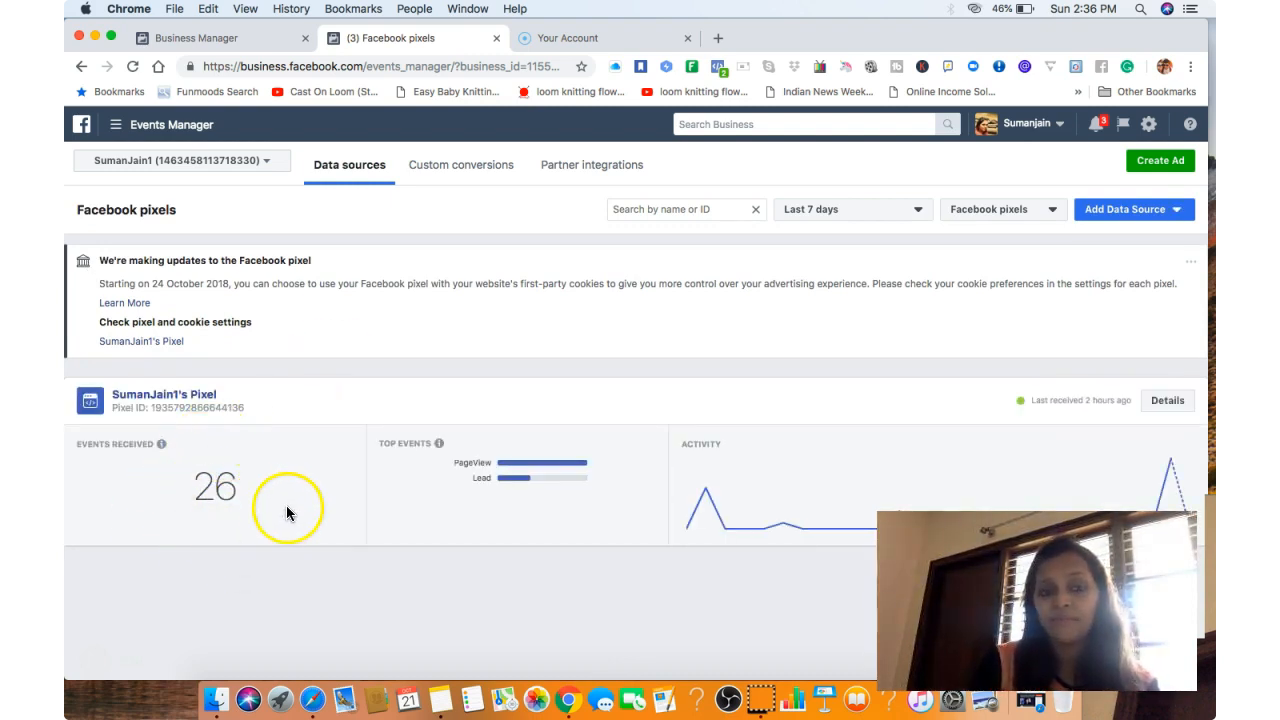
mouse_move(1170, 462)
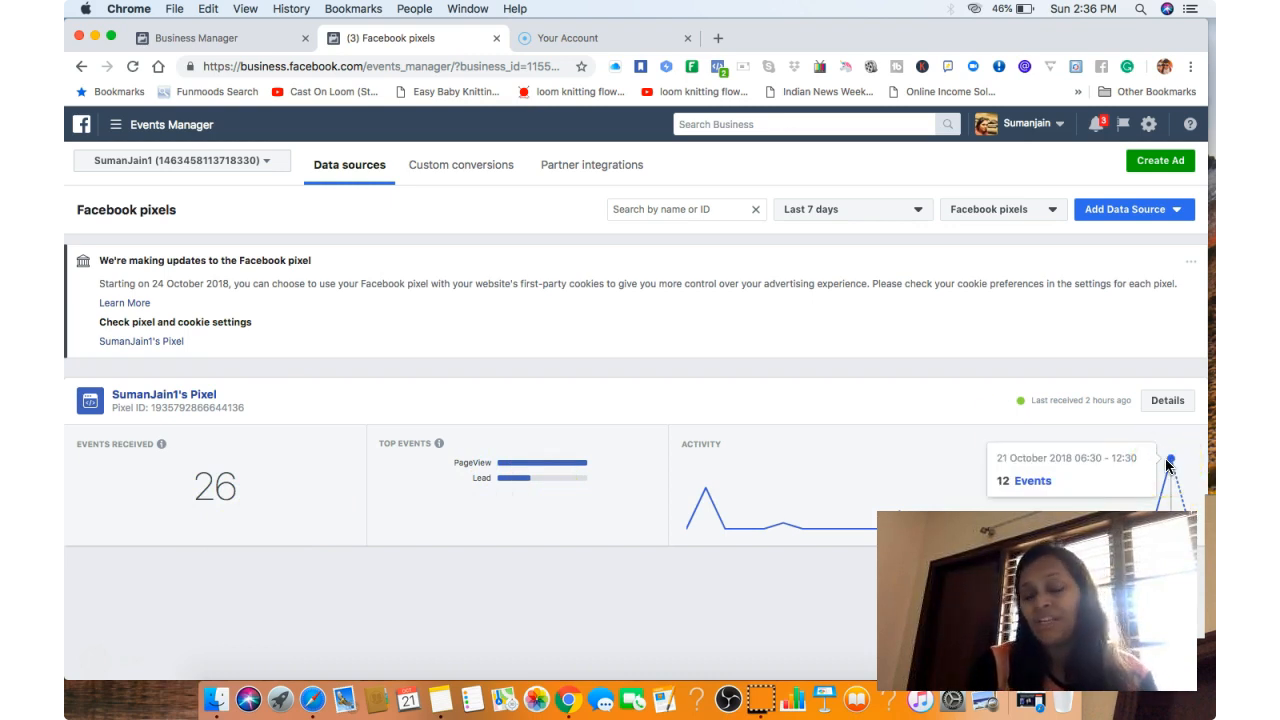
click(1167, 401)
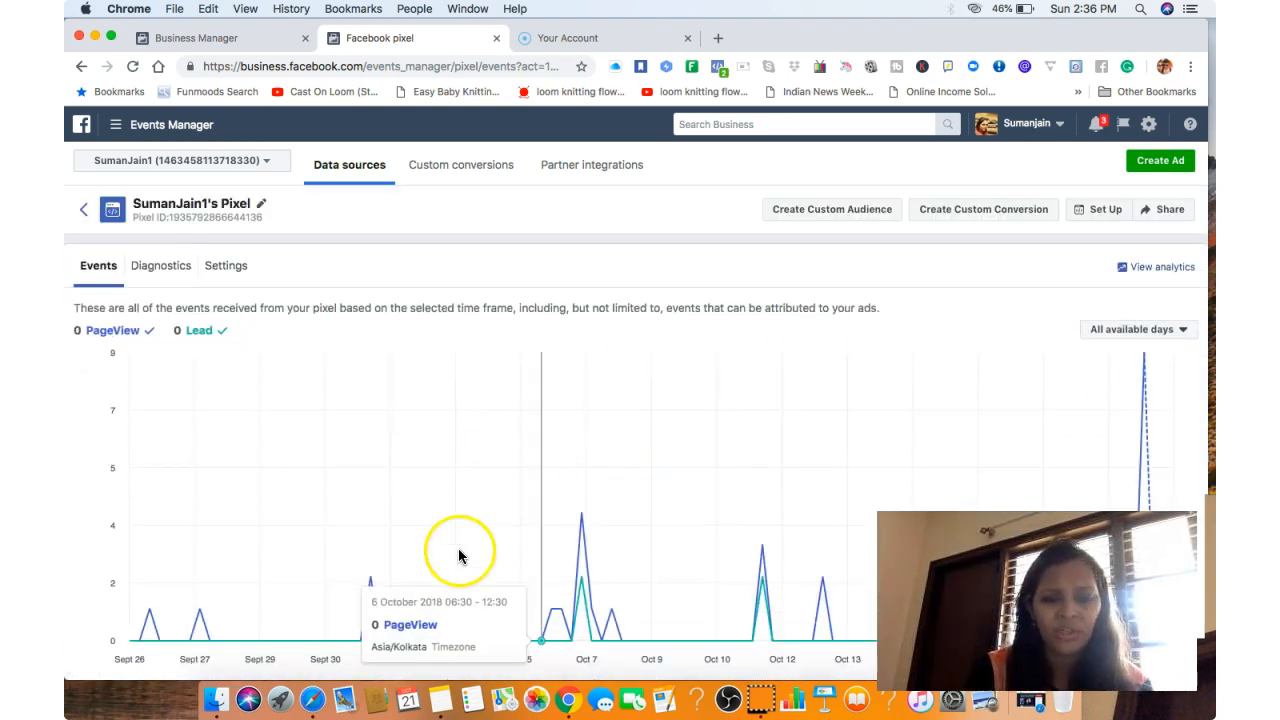
- Examine the PageView and Lead lines in the pixel's activity graph, especially the 21 October peak
click(758, 674)
scroll(758, 678, down, 4)
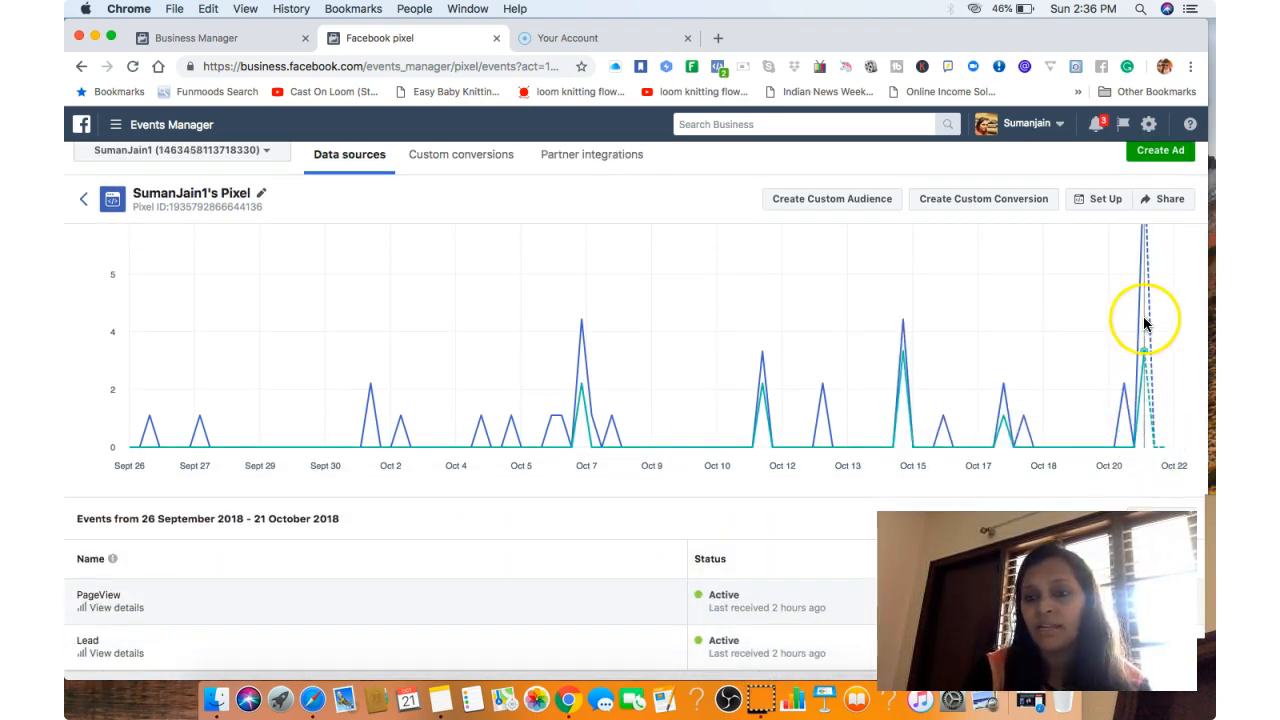
mouse_move(1143, 252)
scroll(1143, 260, up, 3)
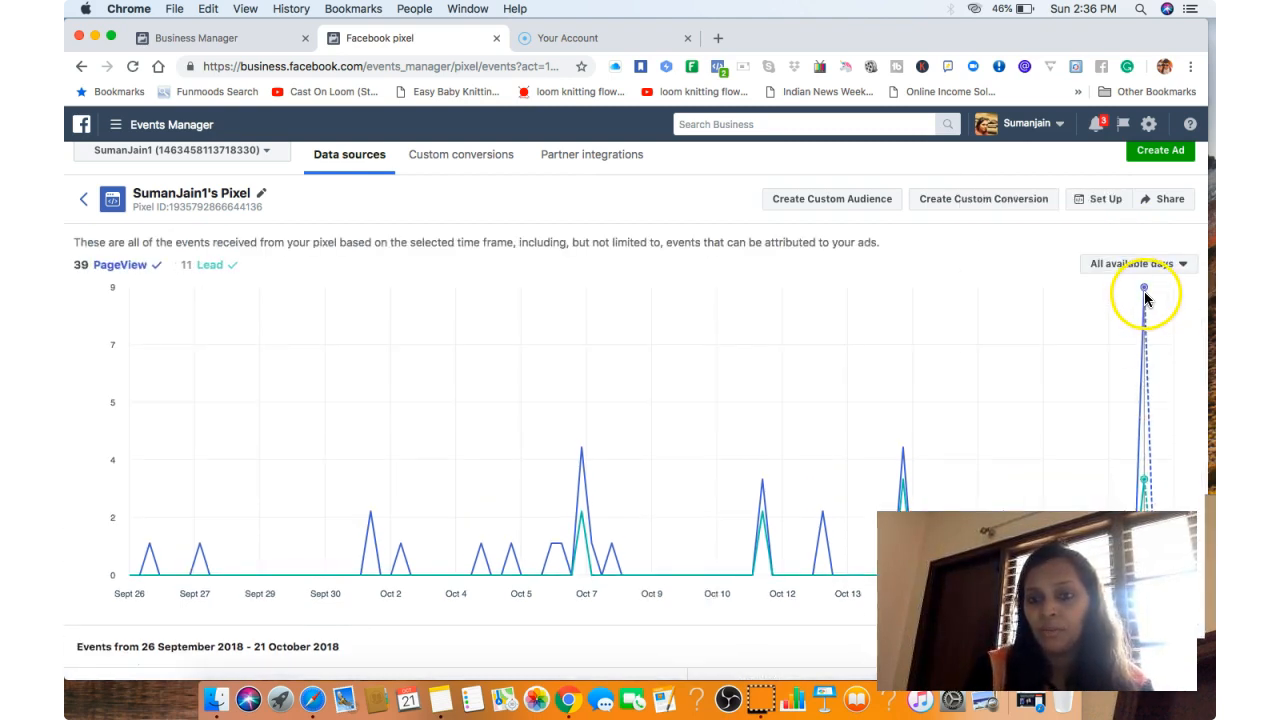
mouse_move(1147, 389)
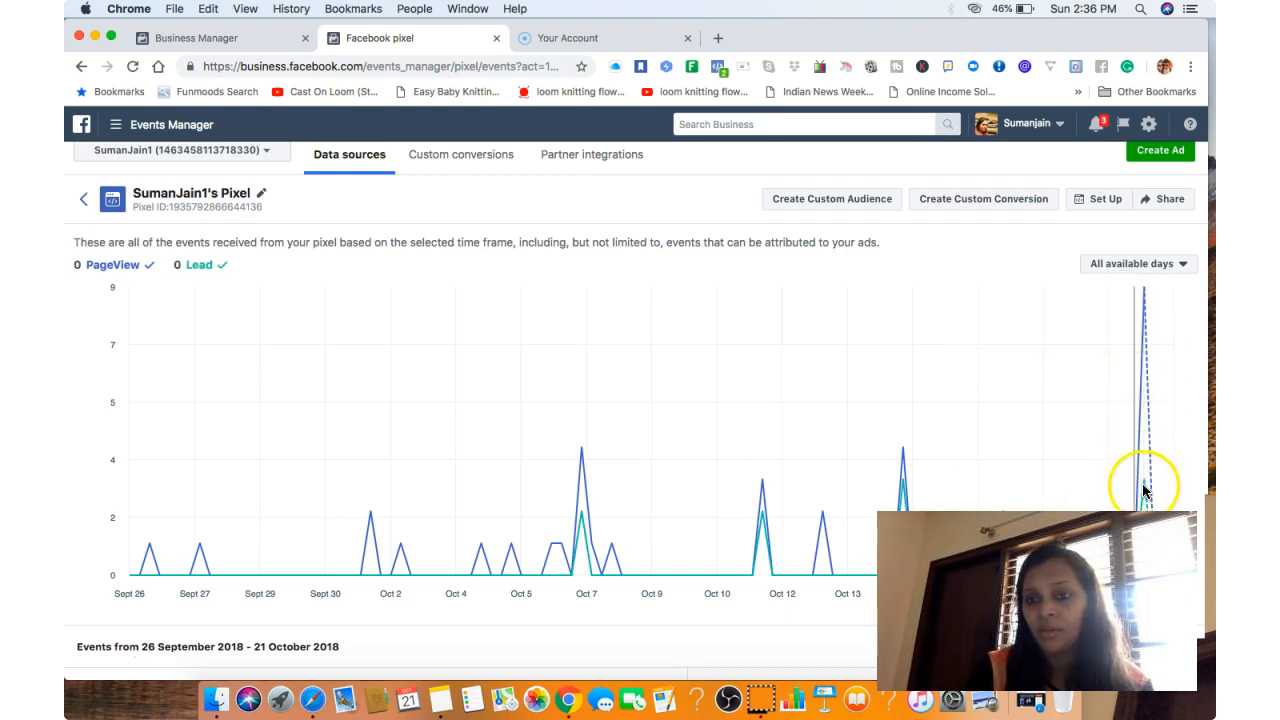
mouse_move(1145, 488)
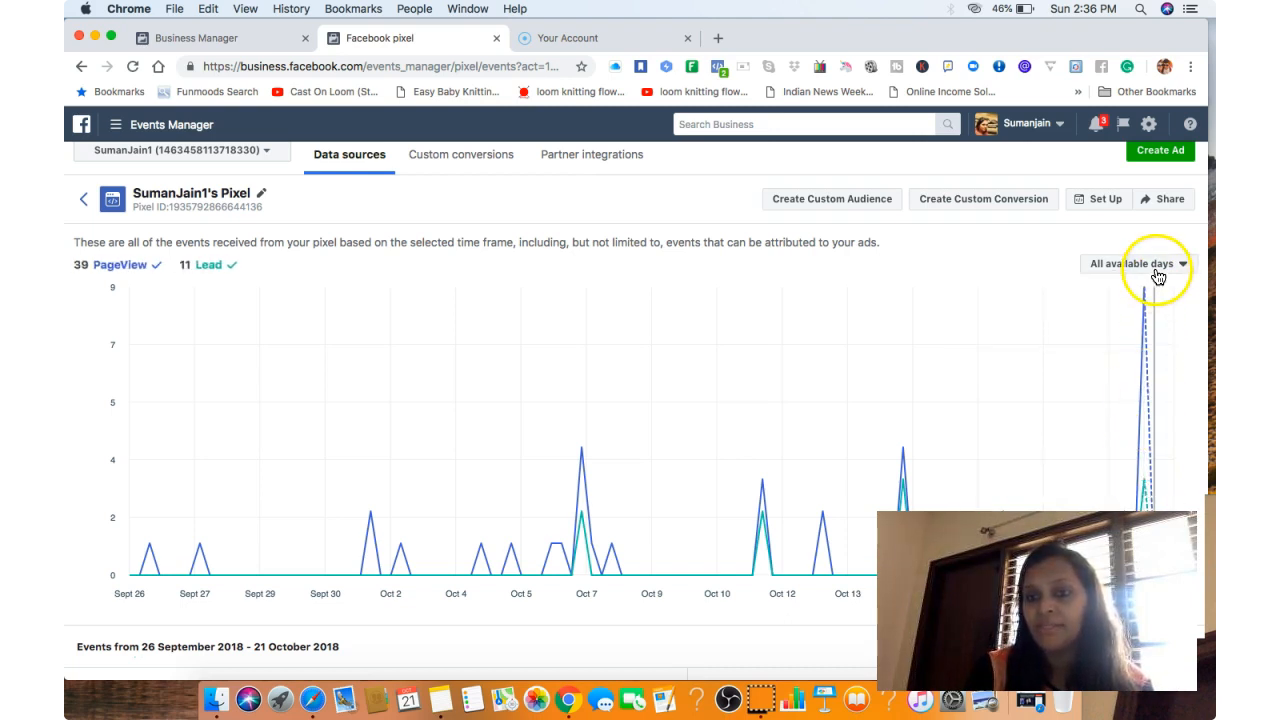
mouse_move(1143, 293)
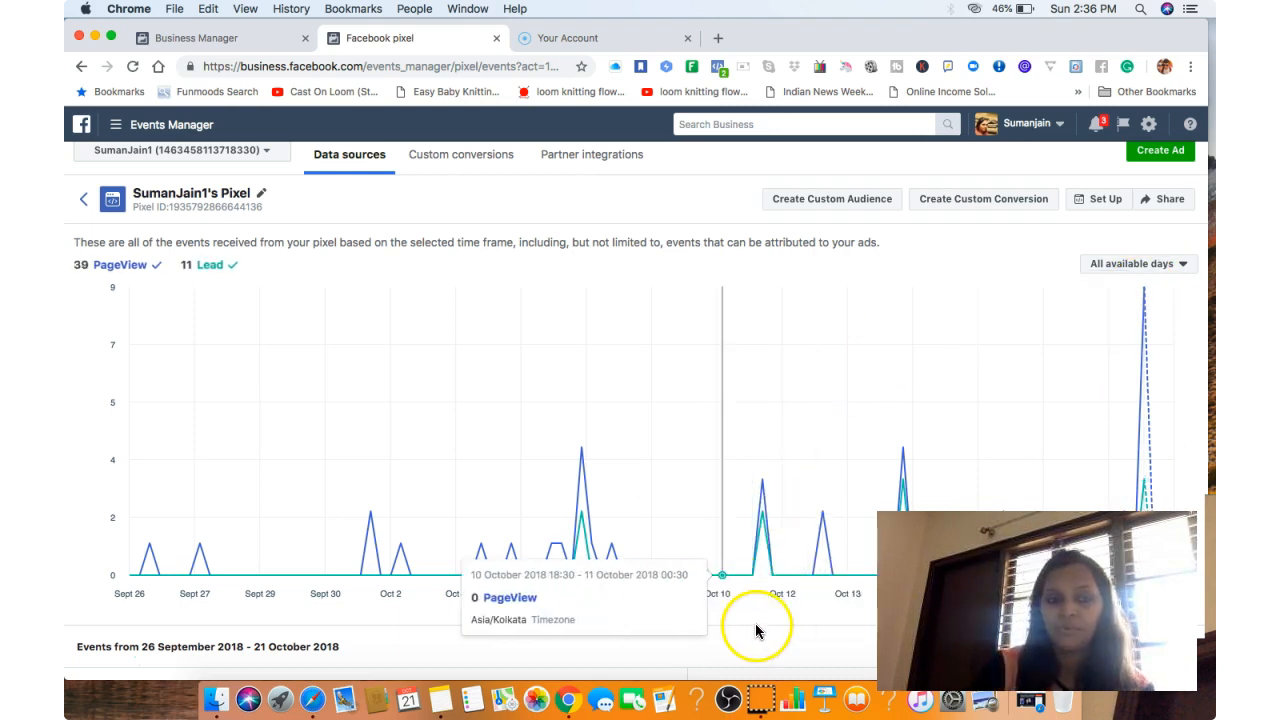
- Review the status and received counts of the PageView and Lead events in the table under the graph
scroll(740, 662, down, 2)
scroll(740, 662, down, 3)
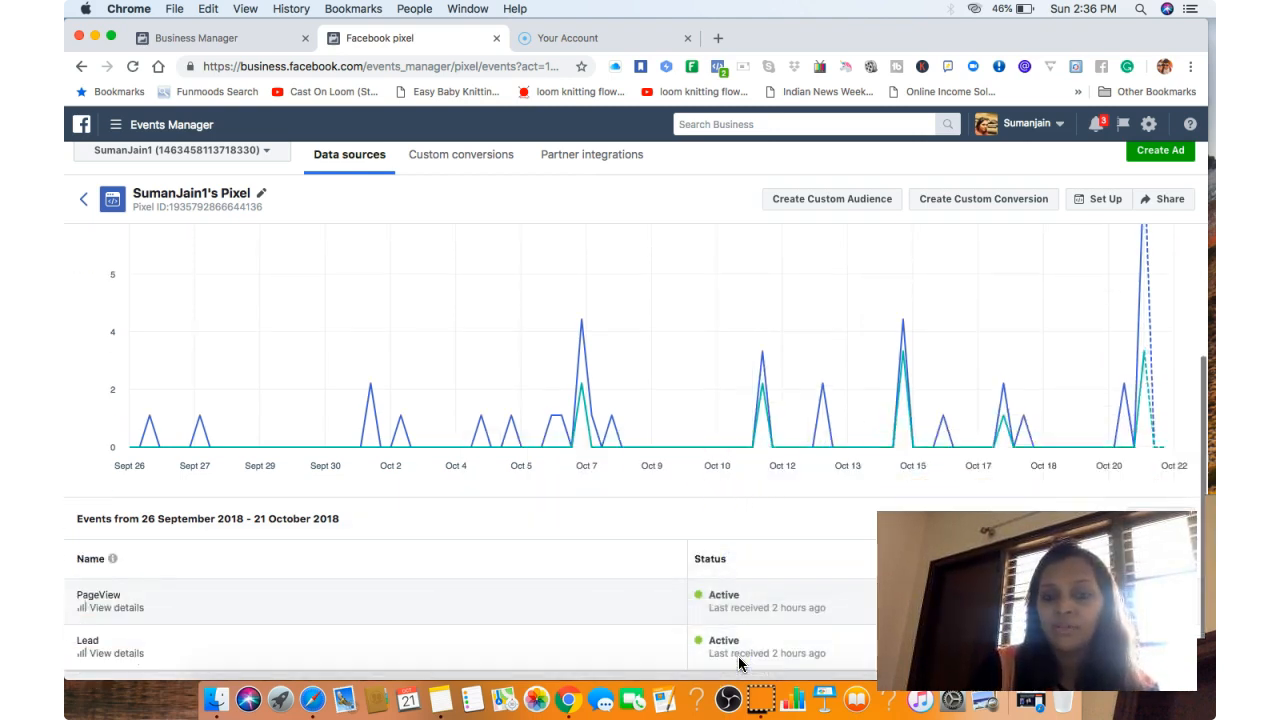
drag(1028, 622, 865, 369)
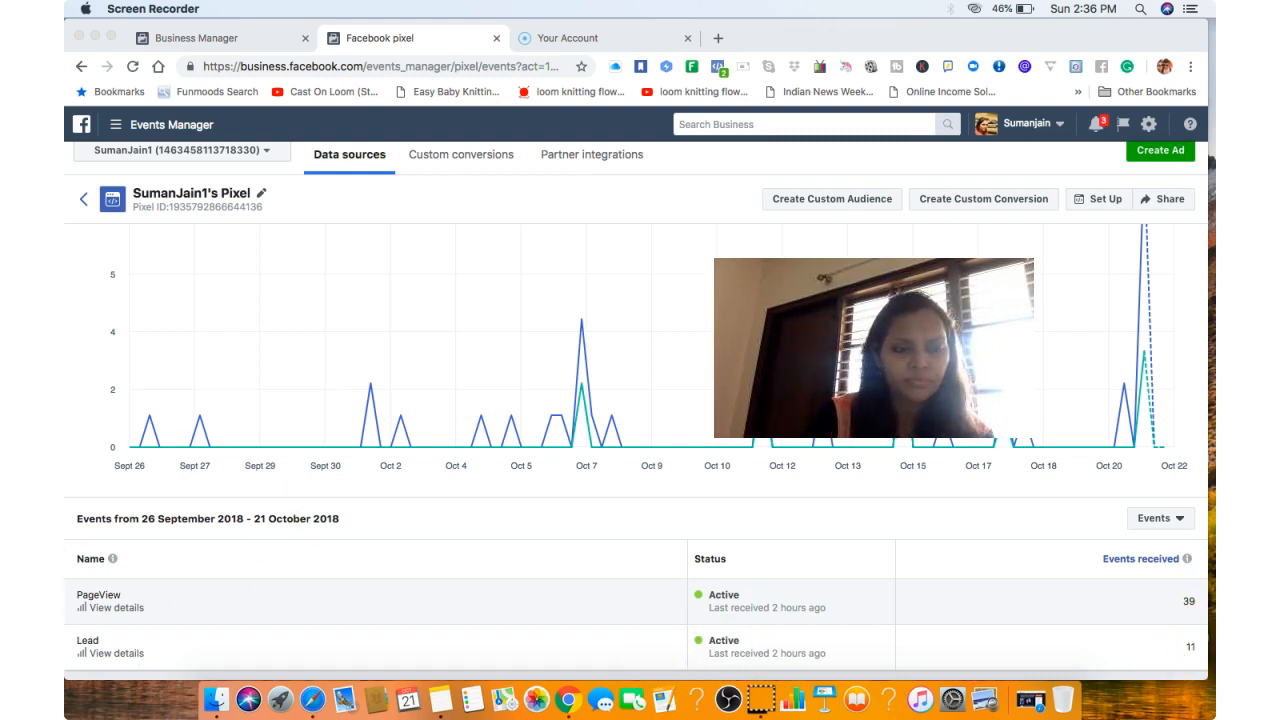
click(85, 640)
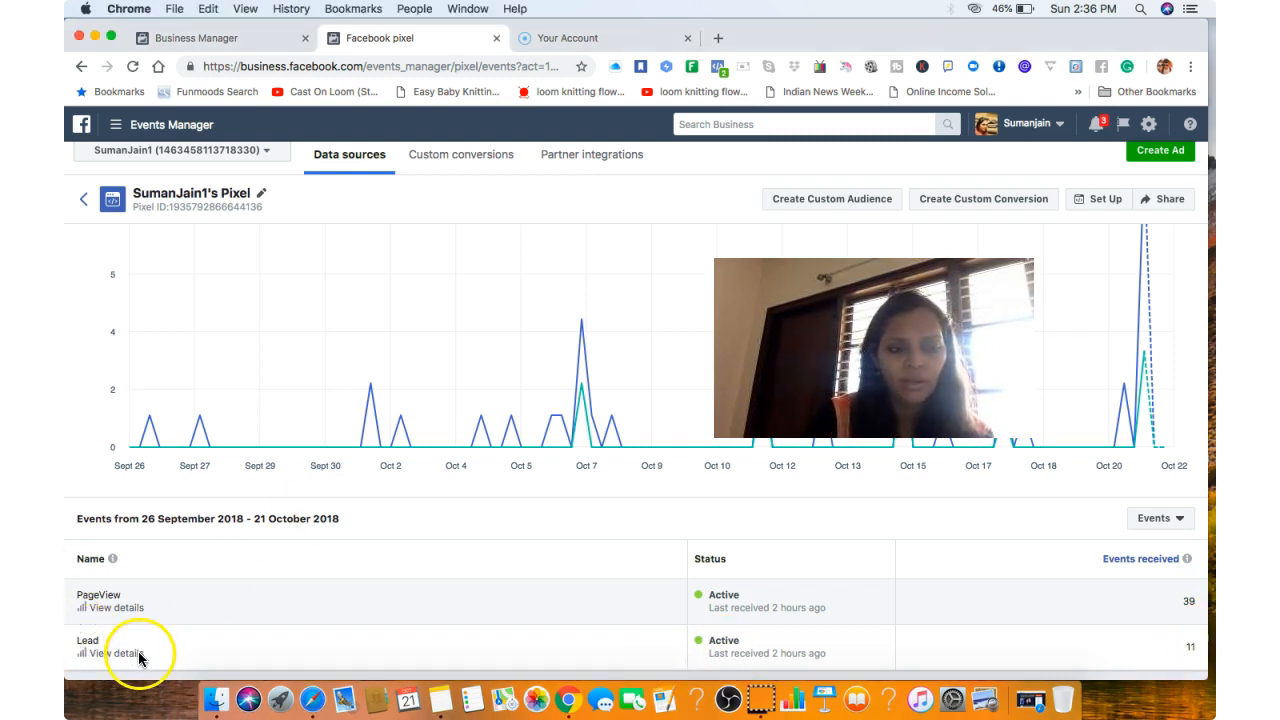
click(120, 655)
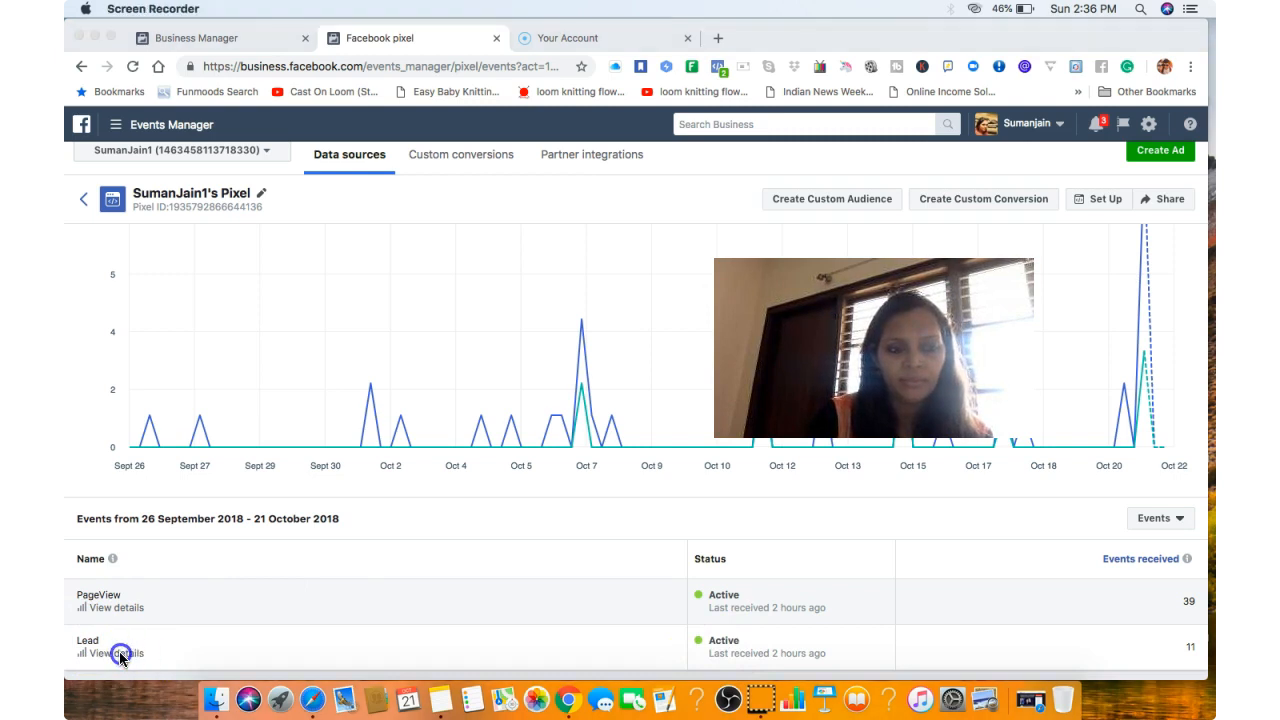
click(148, 602)
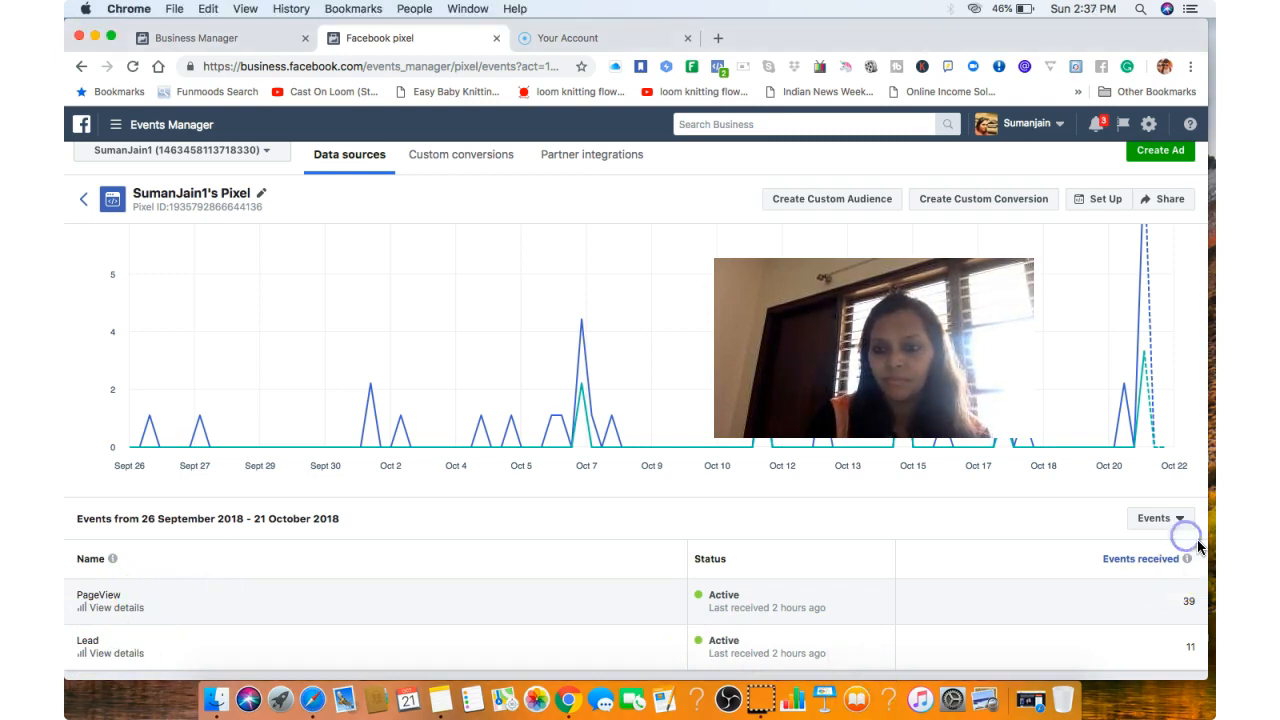
- Break the pixel's activity down by URLs and look through the list of tracked URLs
click(1172, 520)
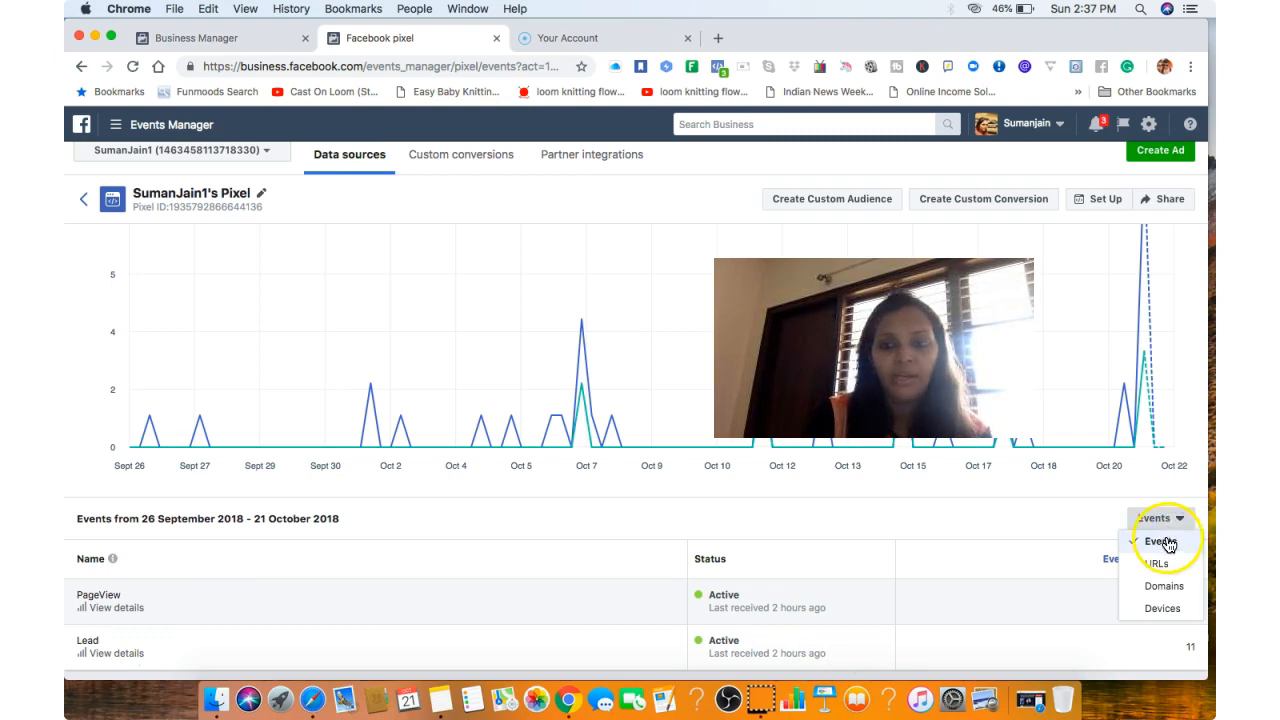
click(1157, 565)
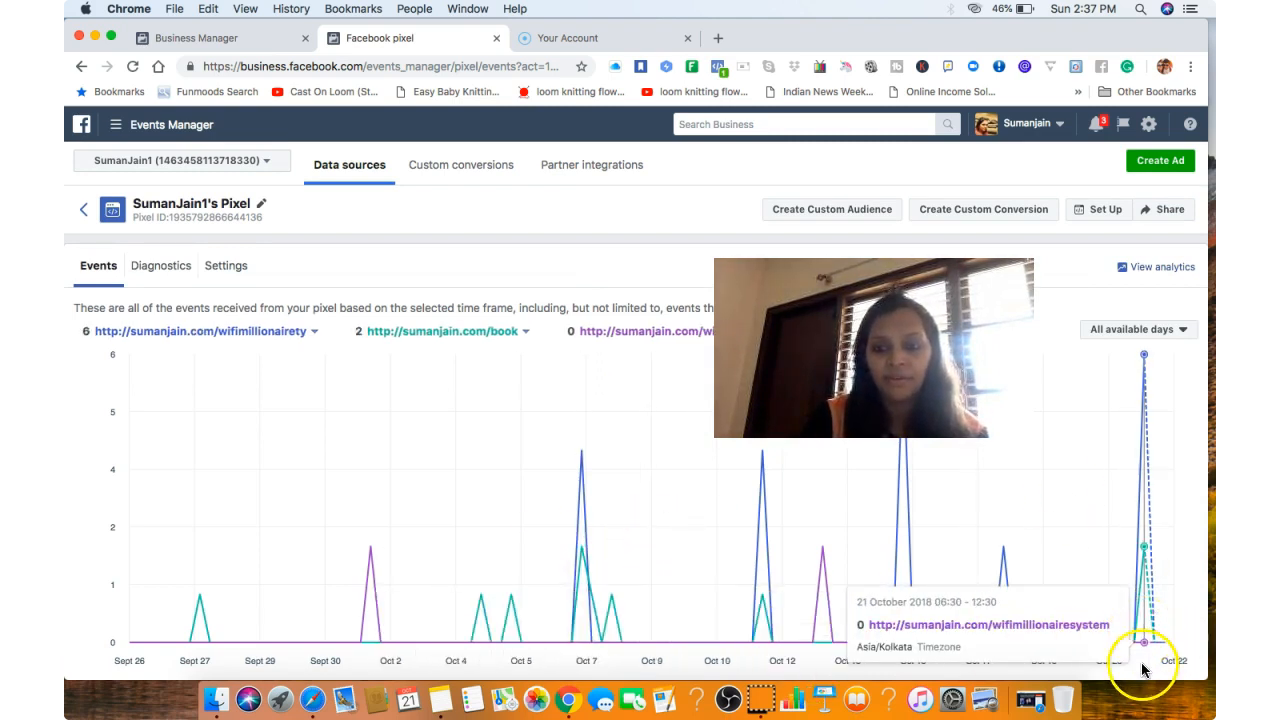
scroll(1143, 677, down, 1)
scroll(1143, 677, down, 5)
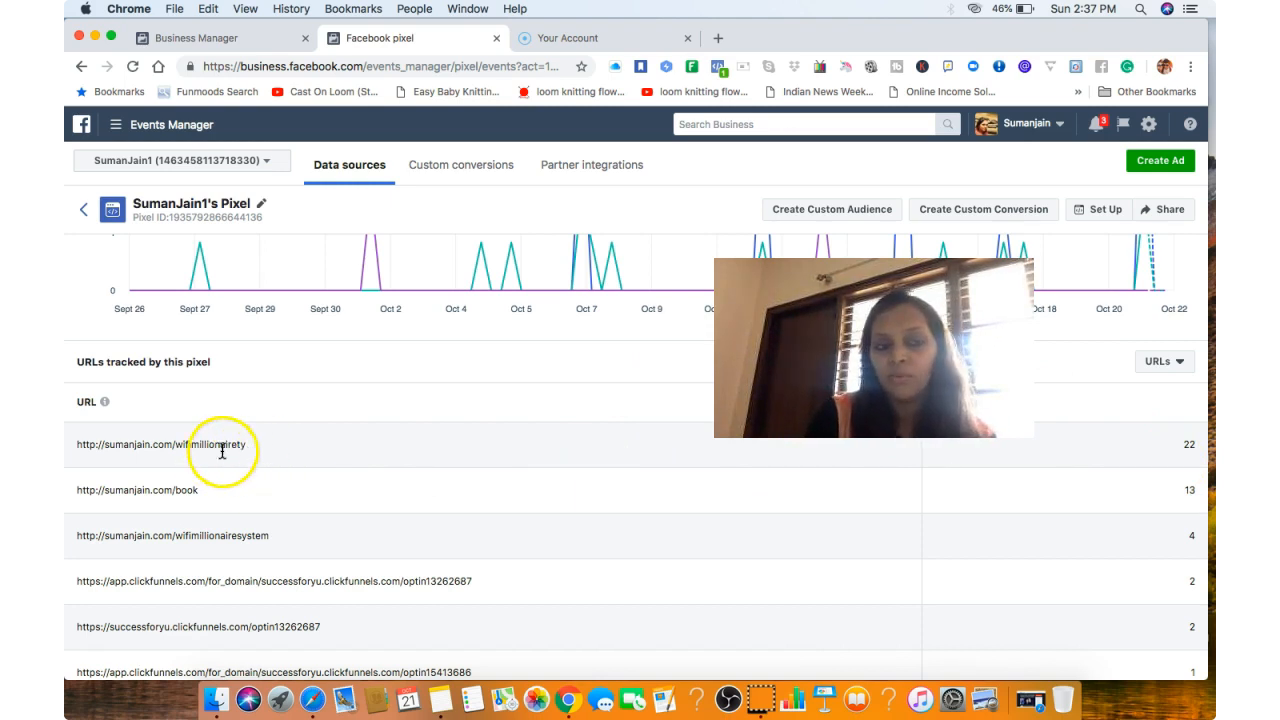
- Compare the link open page and thank you page addresses in Notes with the URLs tracked by the pixel in Chrome
click(435, 706)
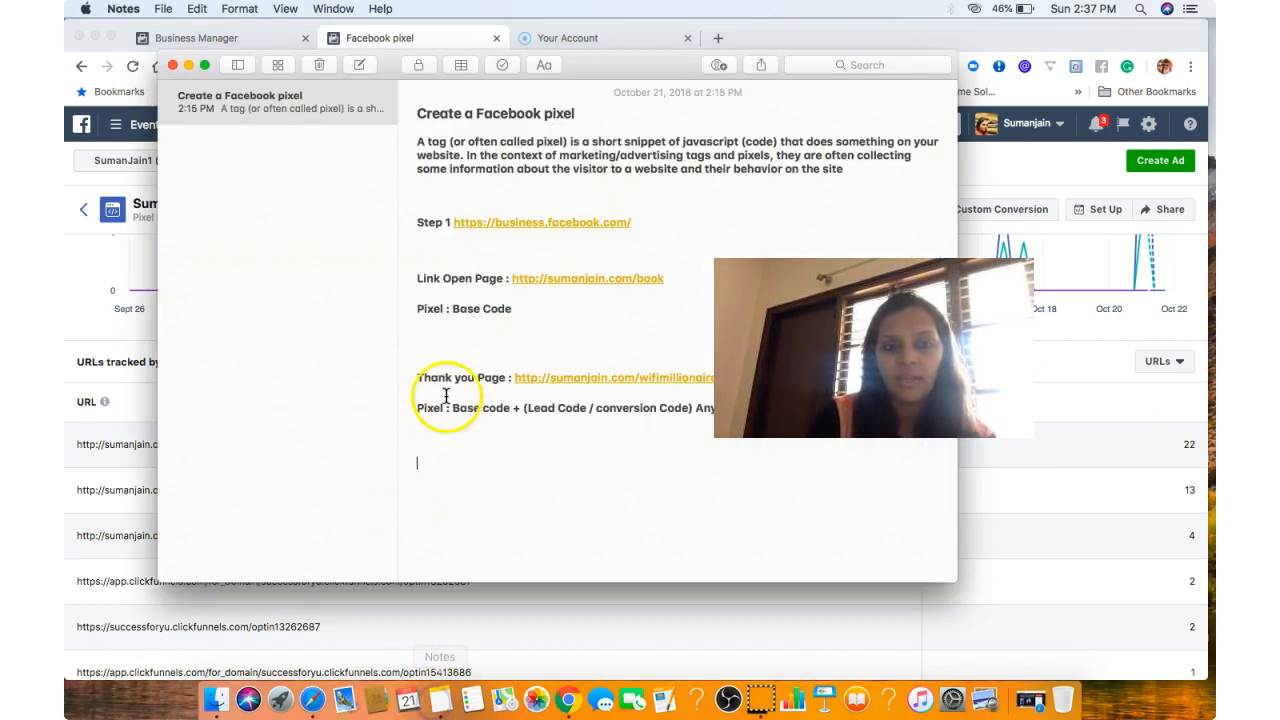
drag(674, 282, 512, 280)
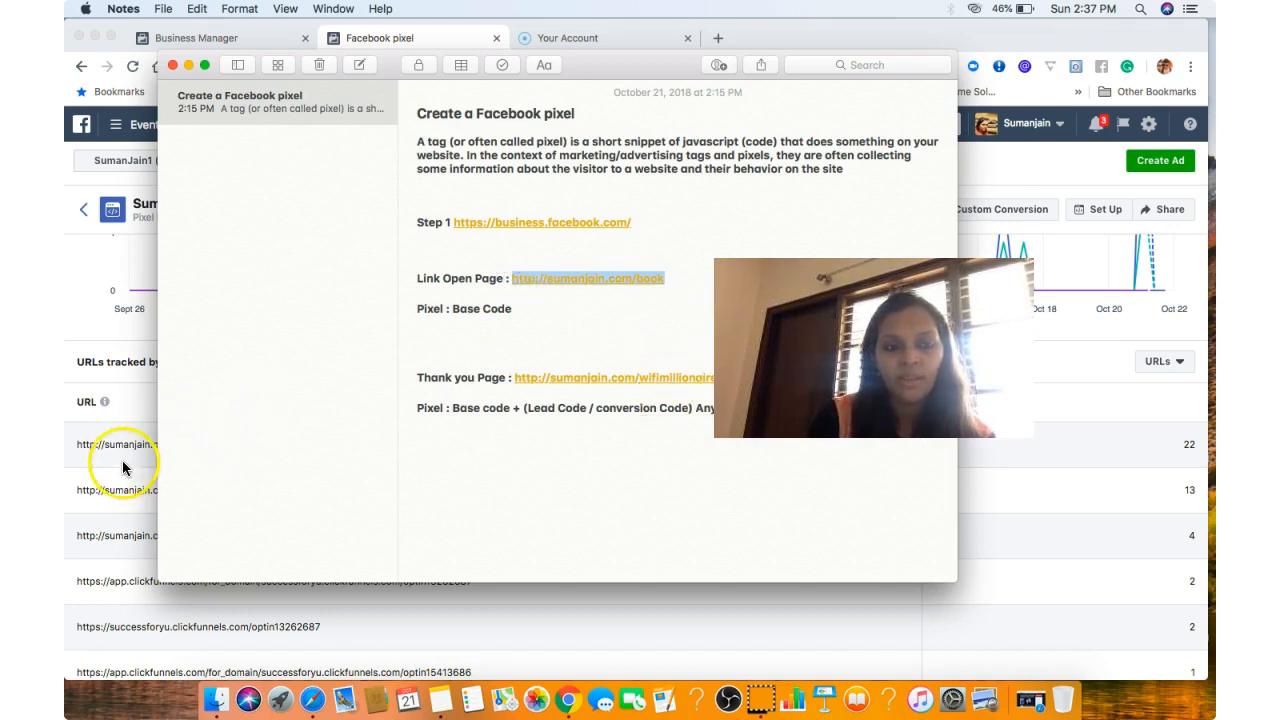
click(125, 452)
drag(277, 443, 122, 447)
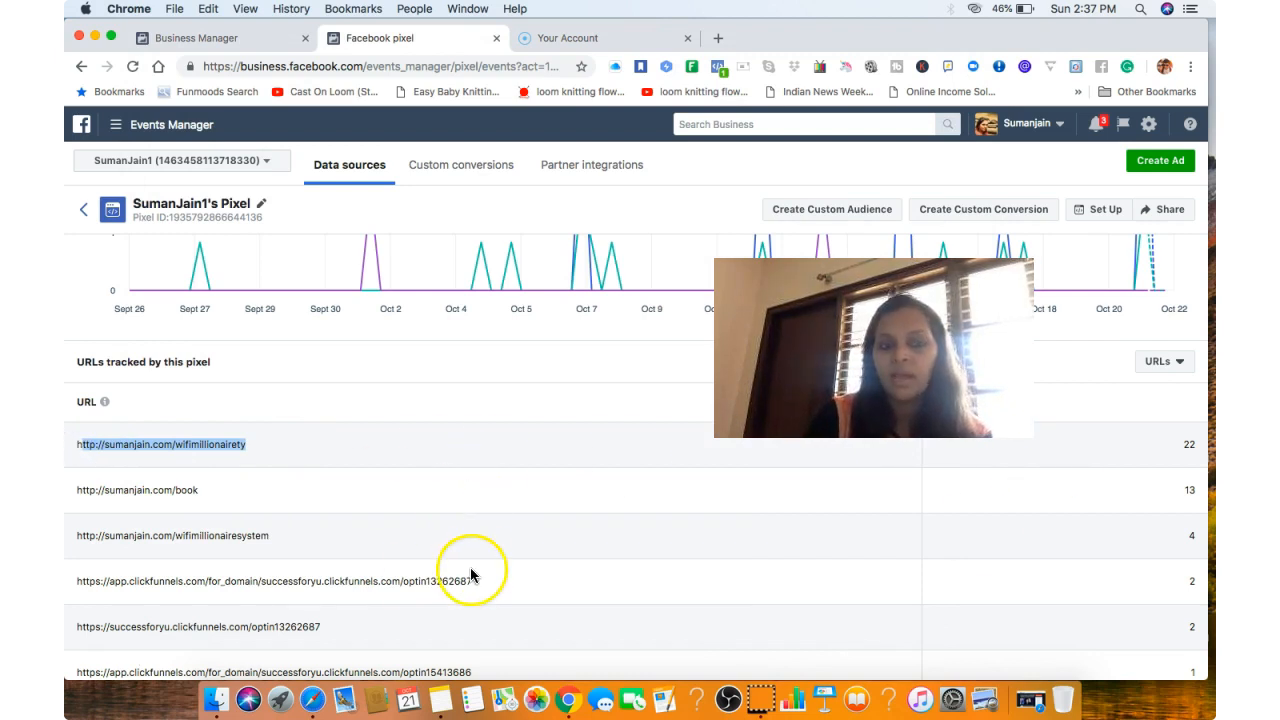
- Look over the date range presets of the activity graph and the pixel's Settings and Diagnostics pages
scroll(474, 563, up, 5)
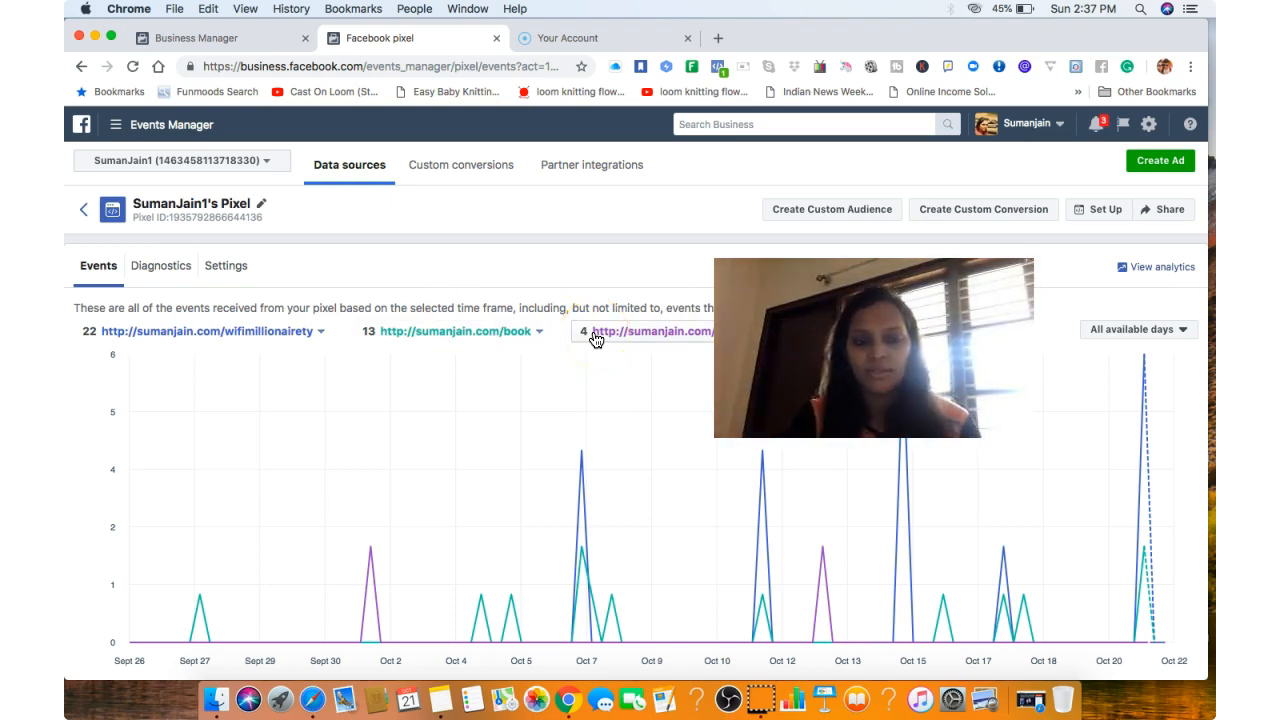
click(1160, 333)
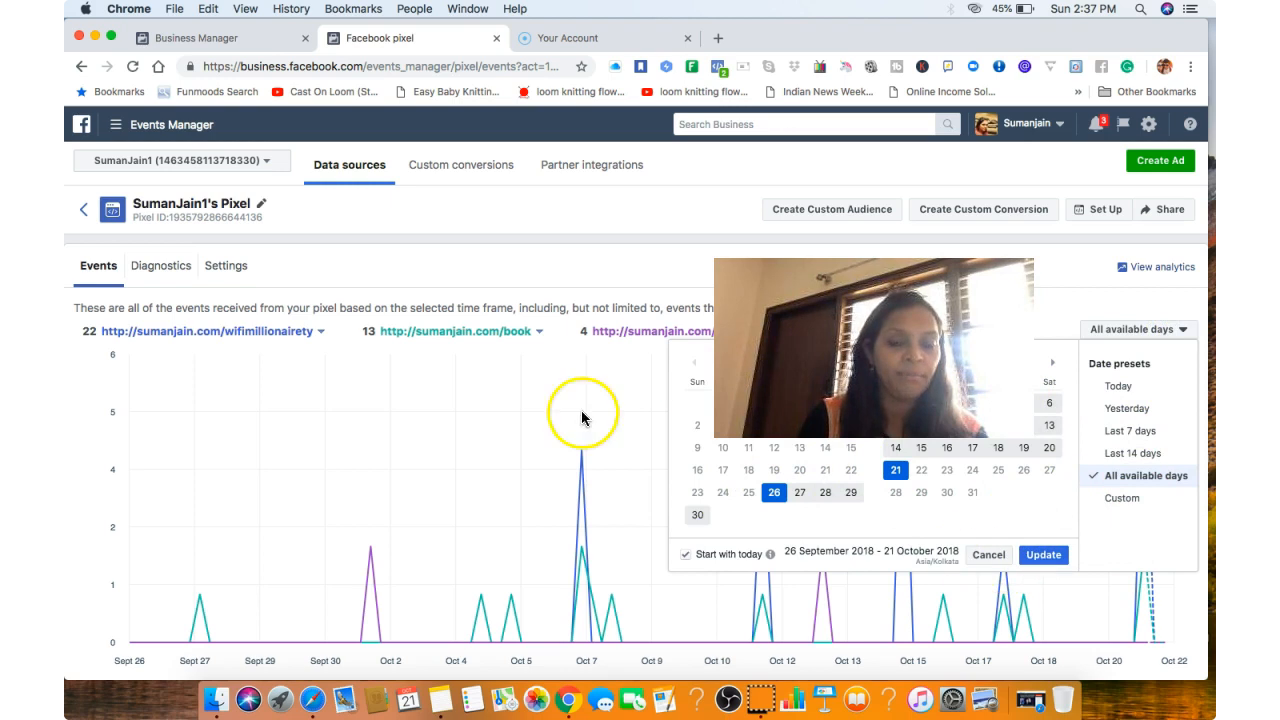
click(212, 268)
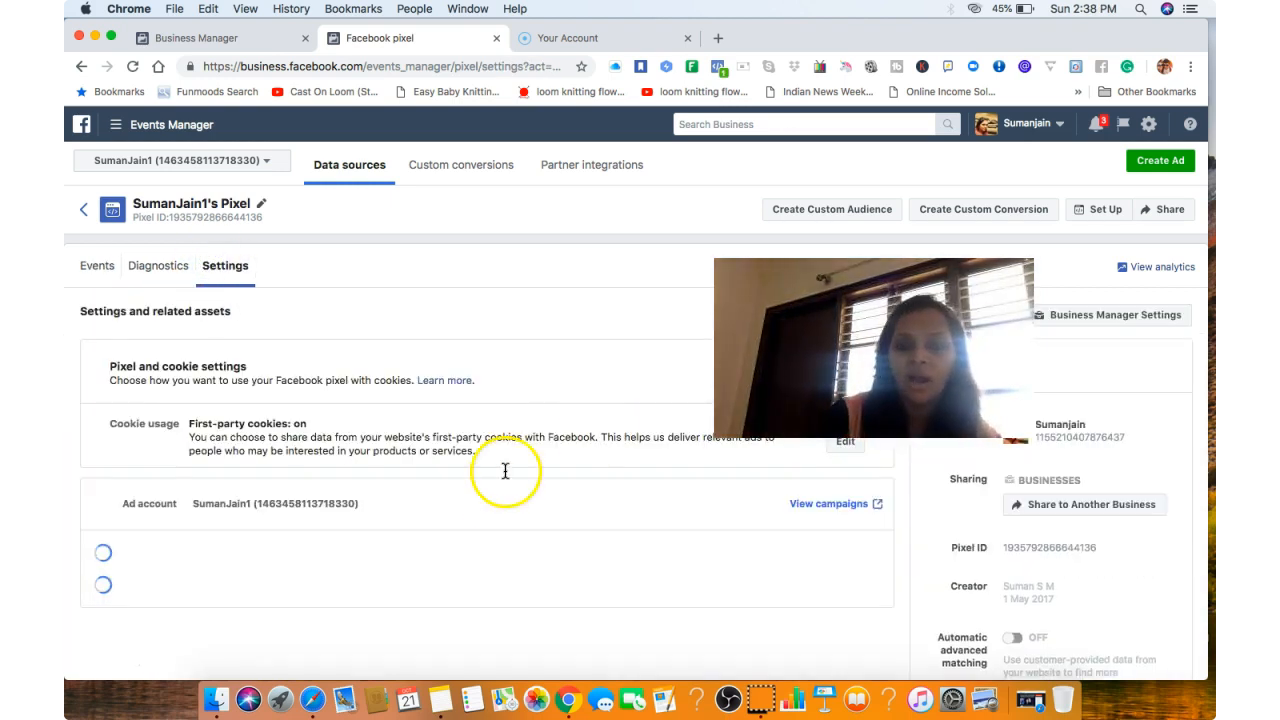
click(146, 273)
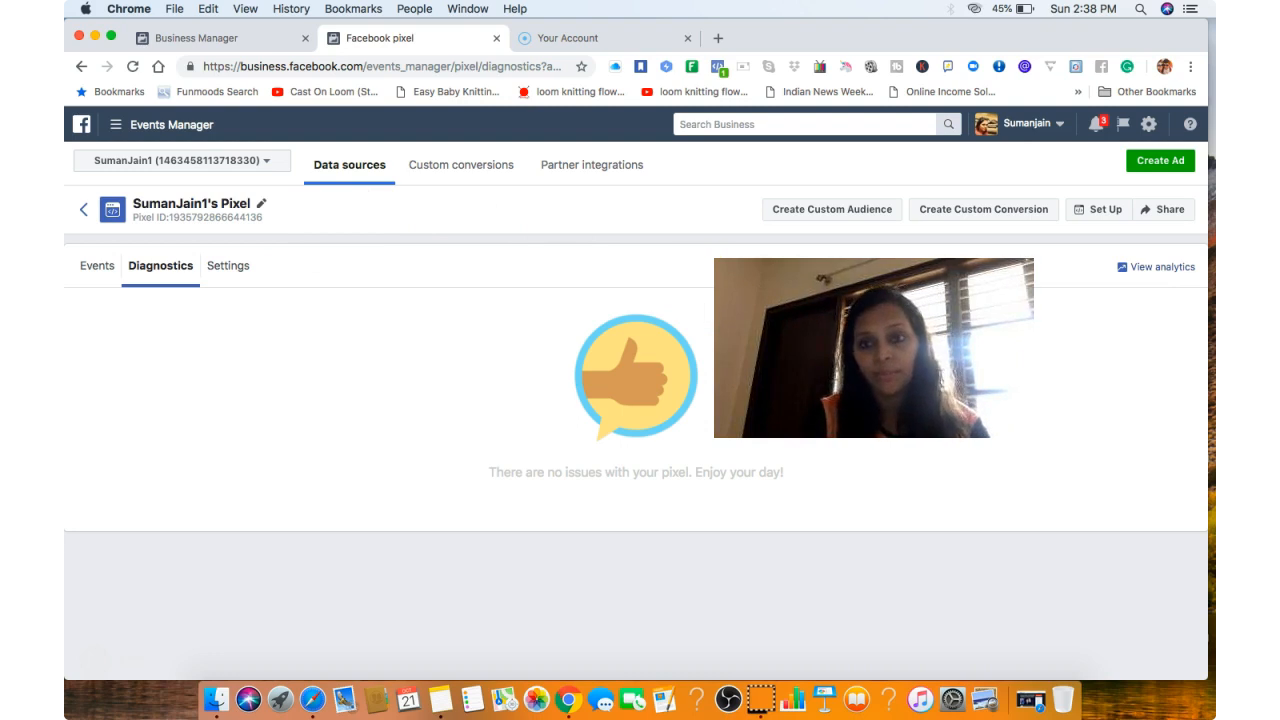
- Start the pixel setup with emailed instructions to a developer and read through the base code and event code sections
click(1081, 217)
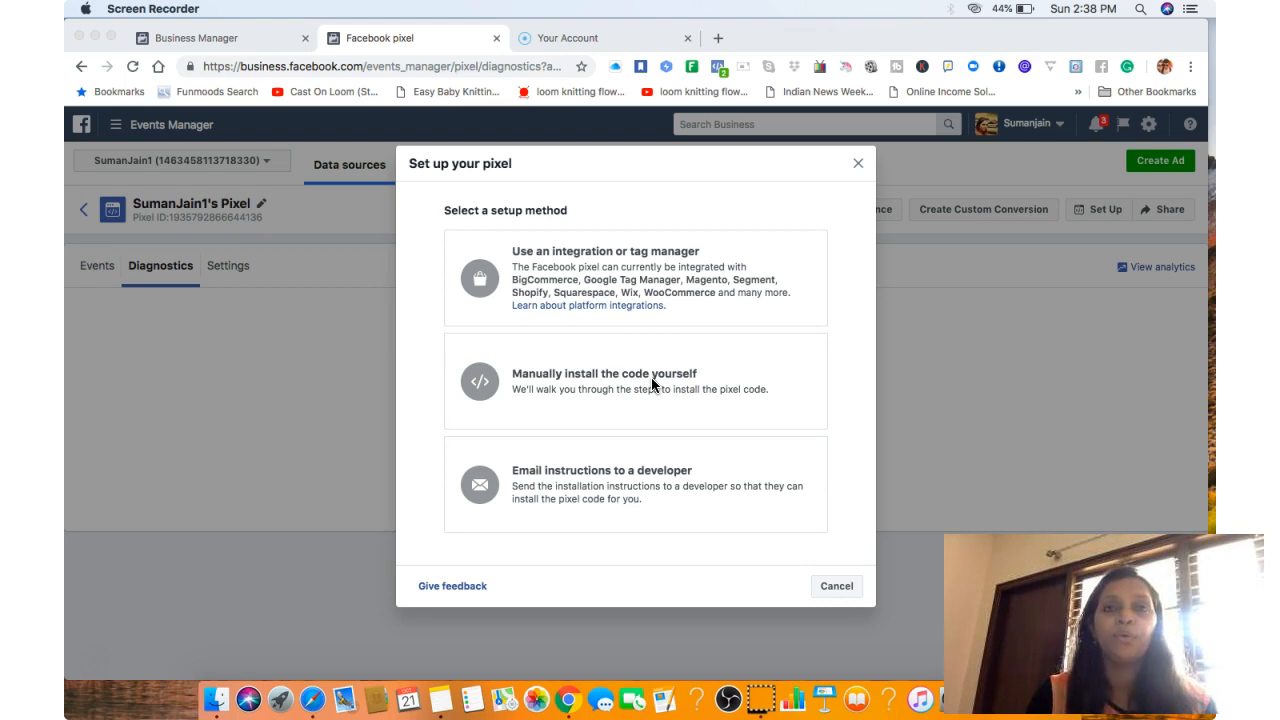
click(592, 479)
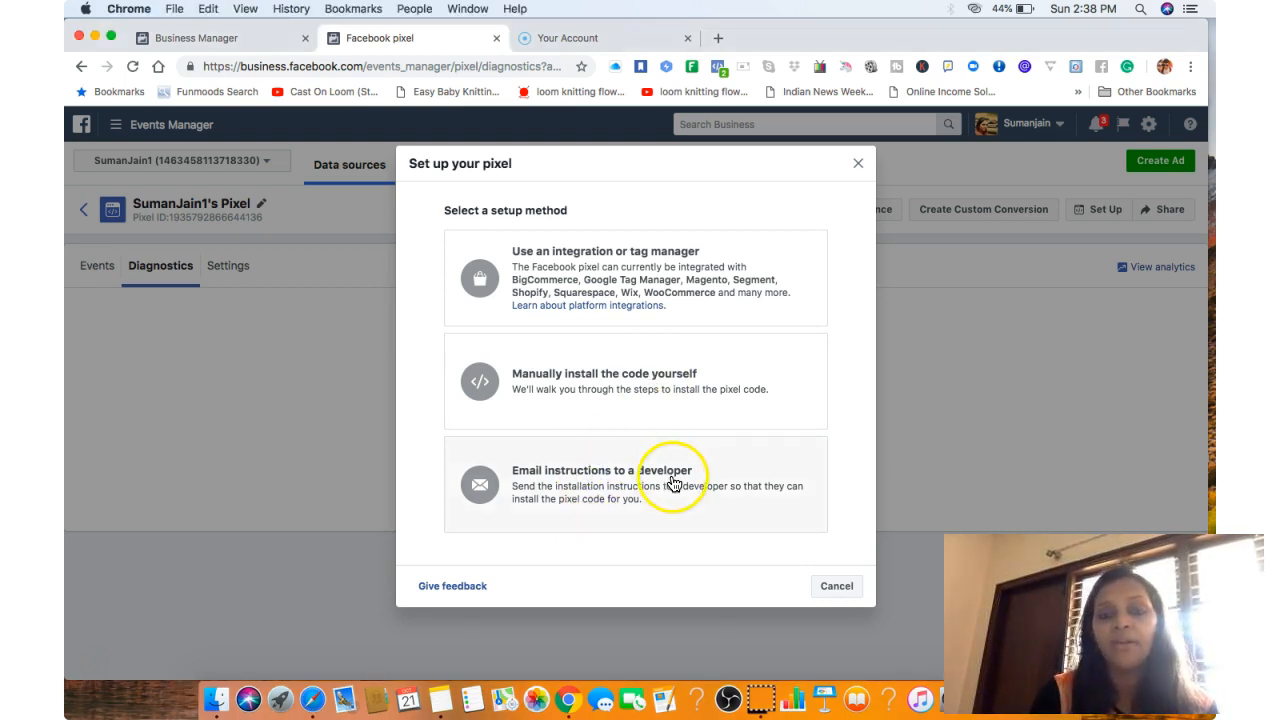
click(647, 481)
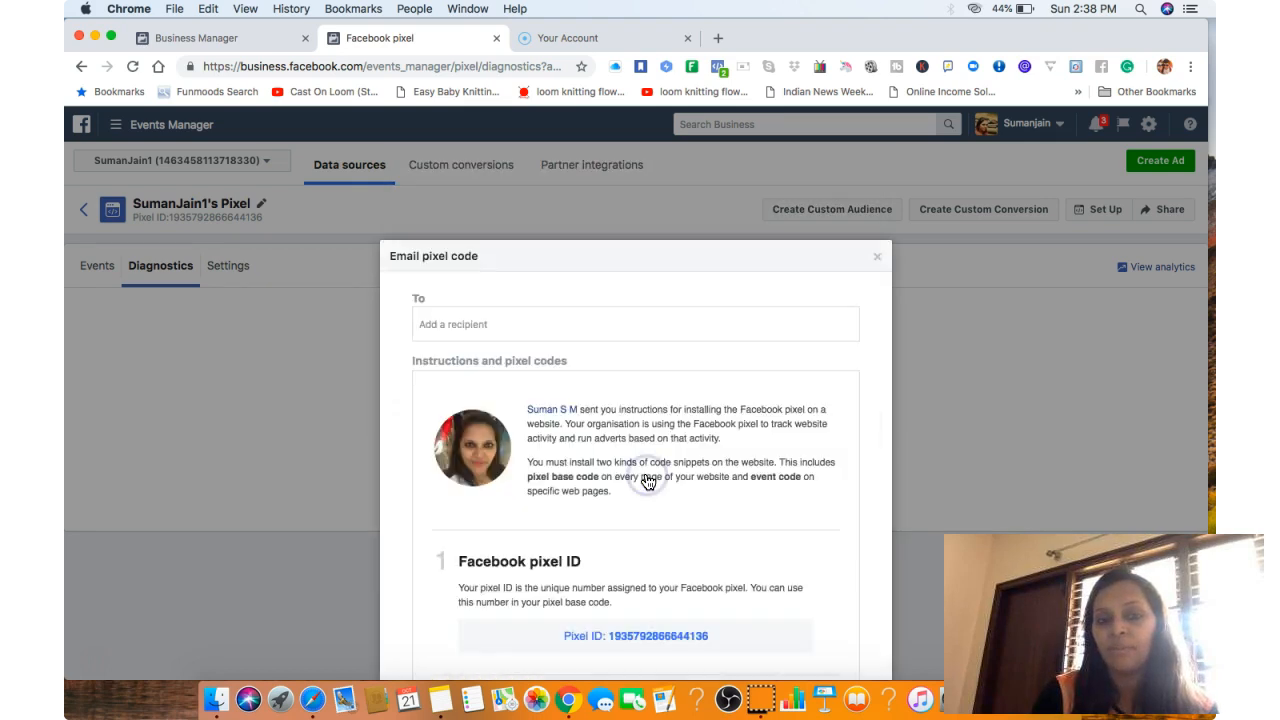
click(451, 324)
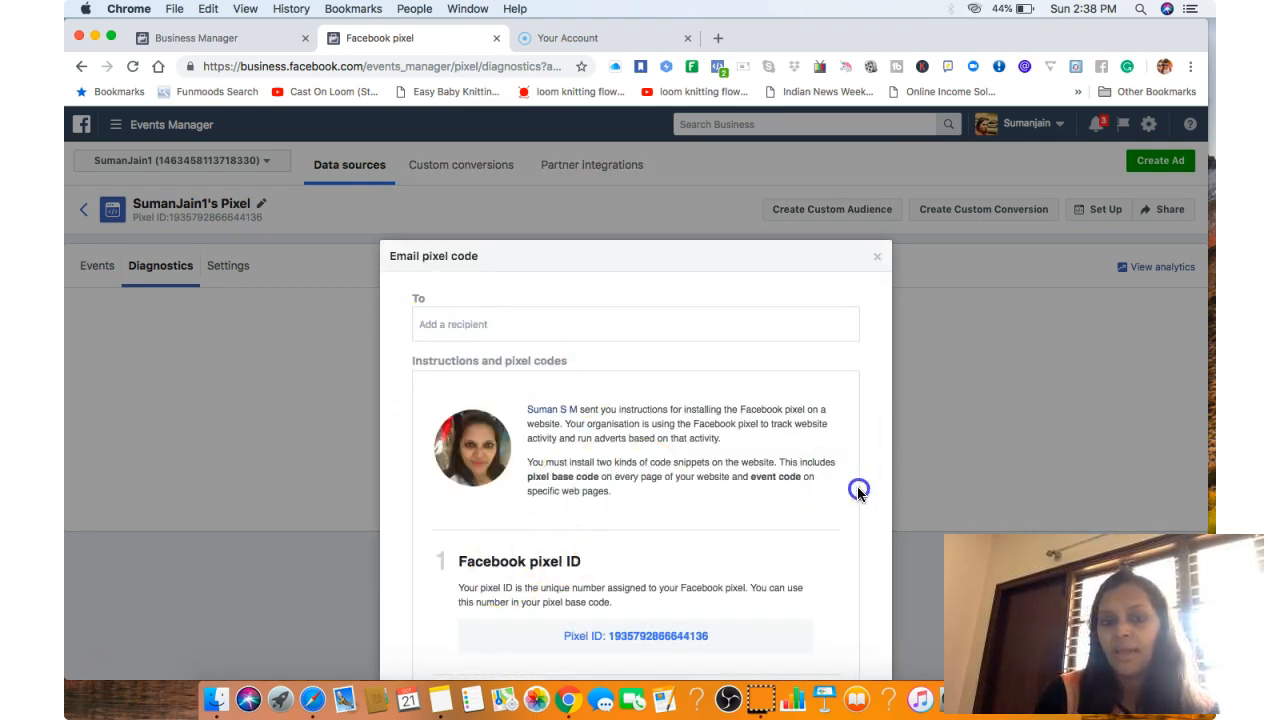
scroll(857, 494, down, 3)
scroll(857, 494, down, 10)
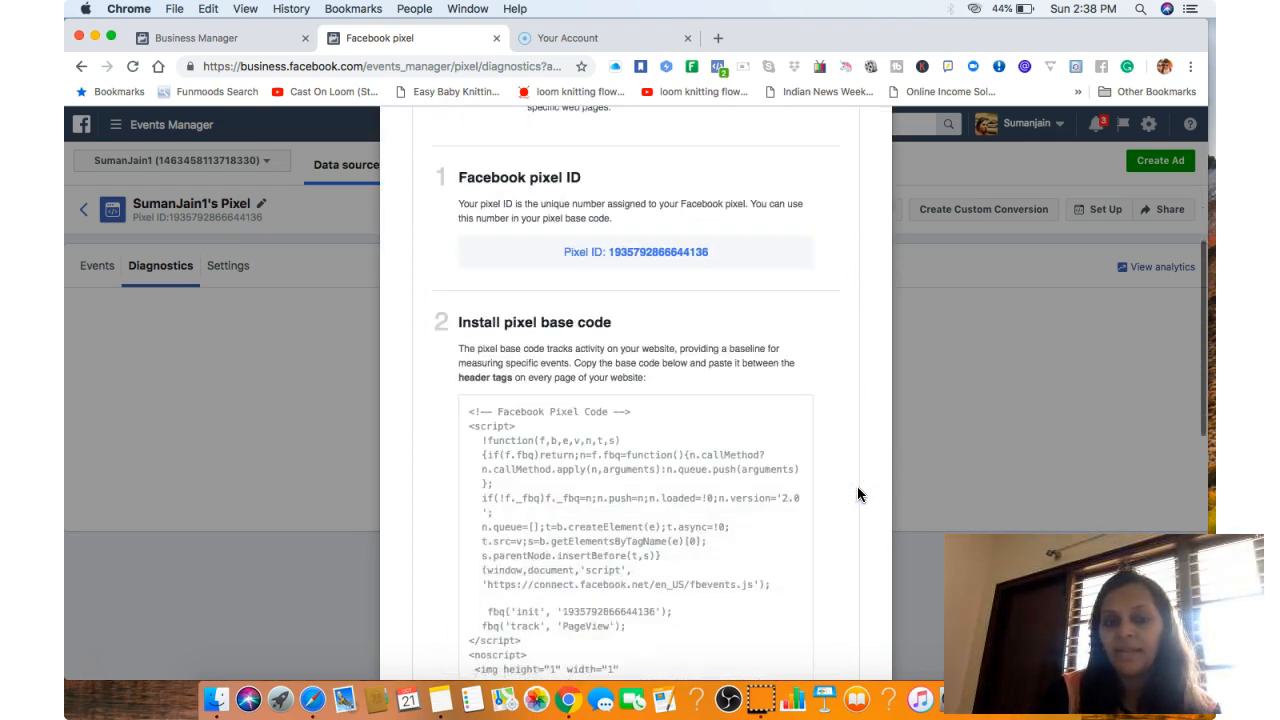
scroll(857, 494, down, 6)
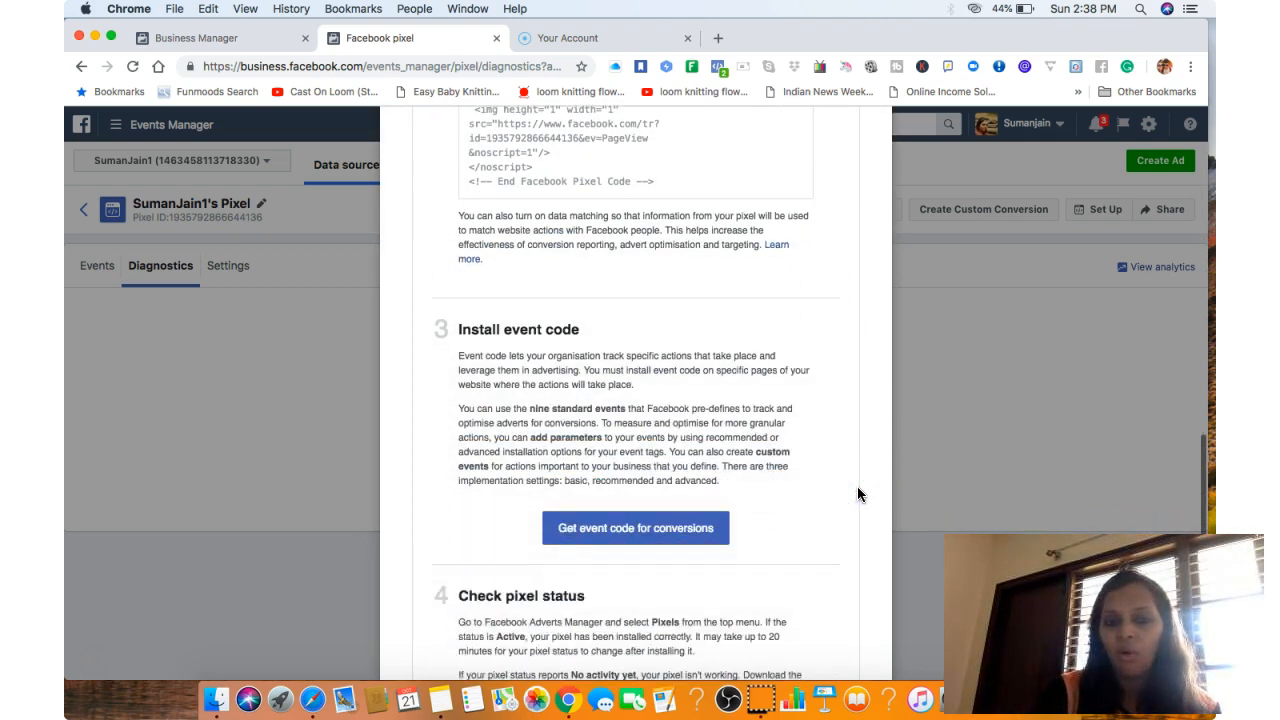
- Choose to manually install the pixel code and copy the entire pixel base code
click(412, 626)
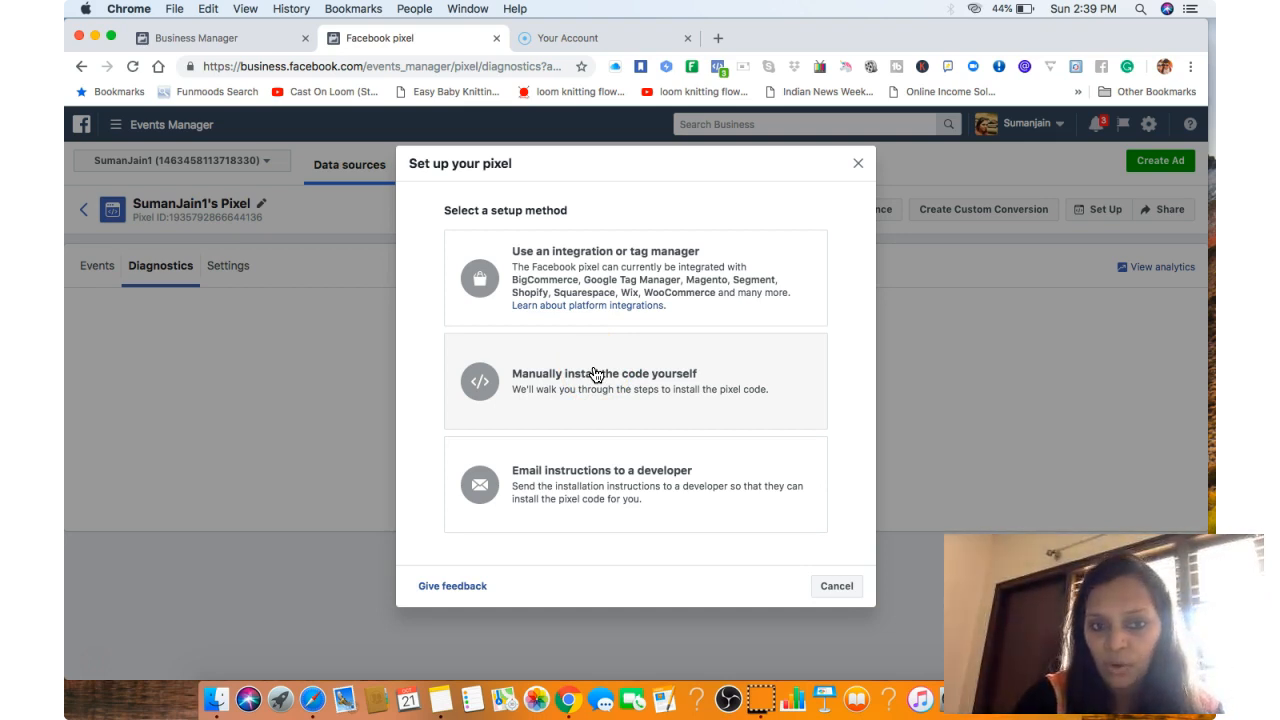
click(595, 375)
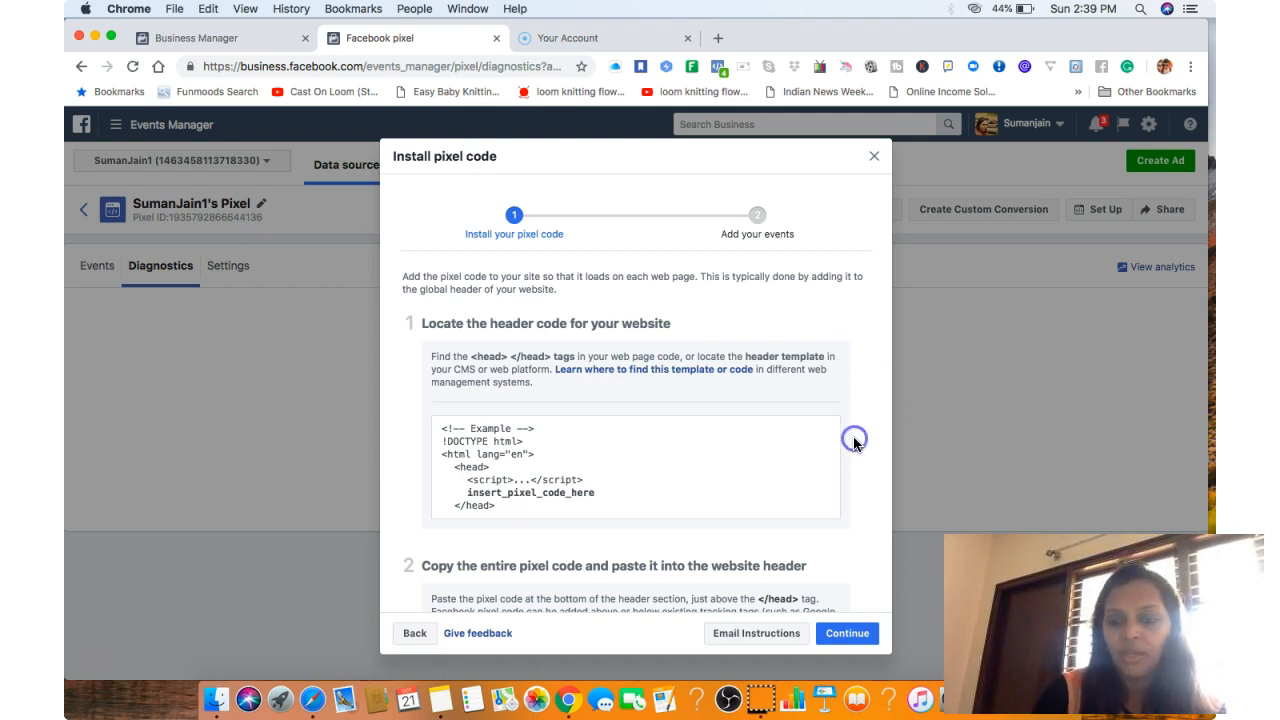
scroll(853, 436, down, 5)
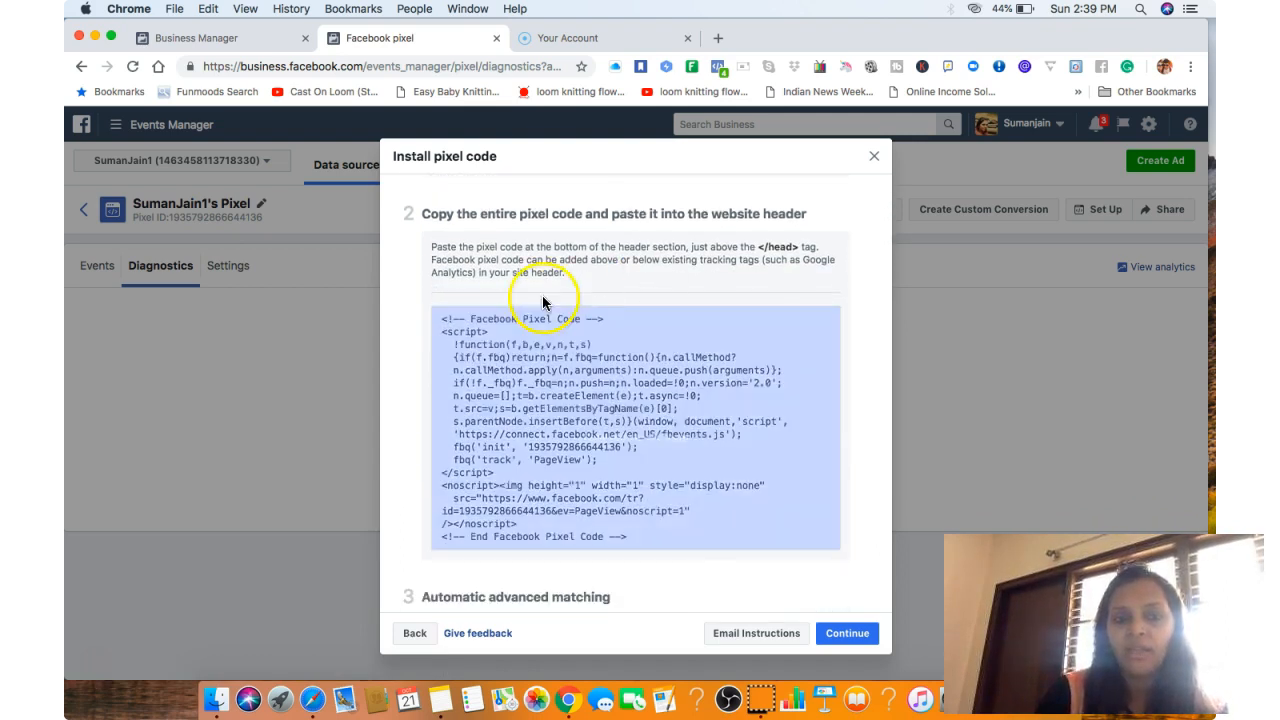
click(612, 456)
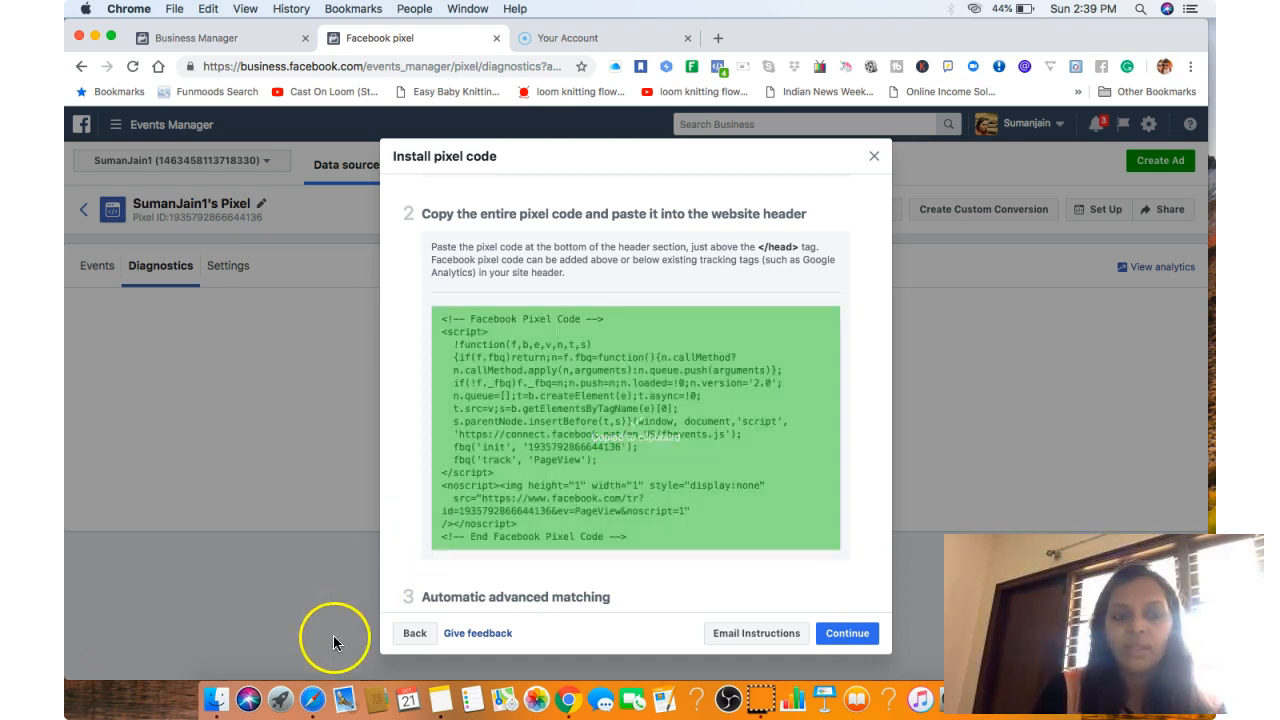
- Switch to Safari, open the ClickFunnels member login and log in with the account email and password
click(313, 700)
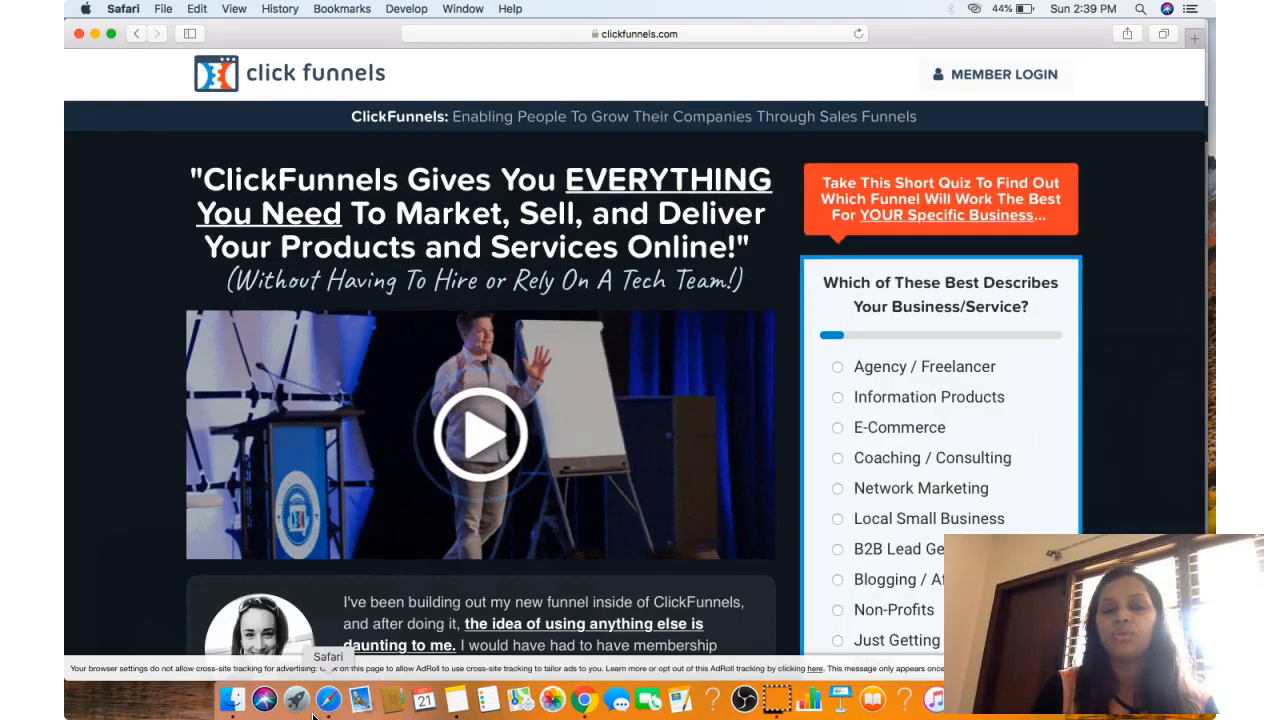
click(992, 88)
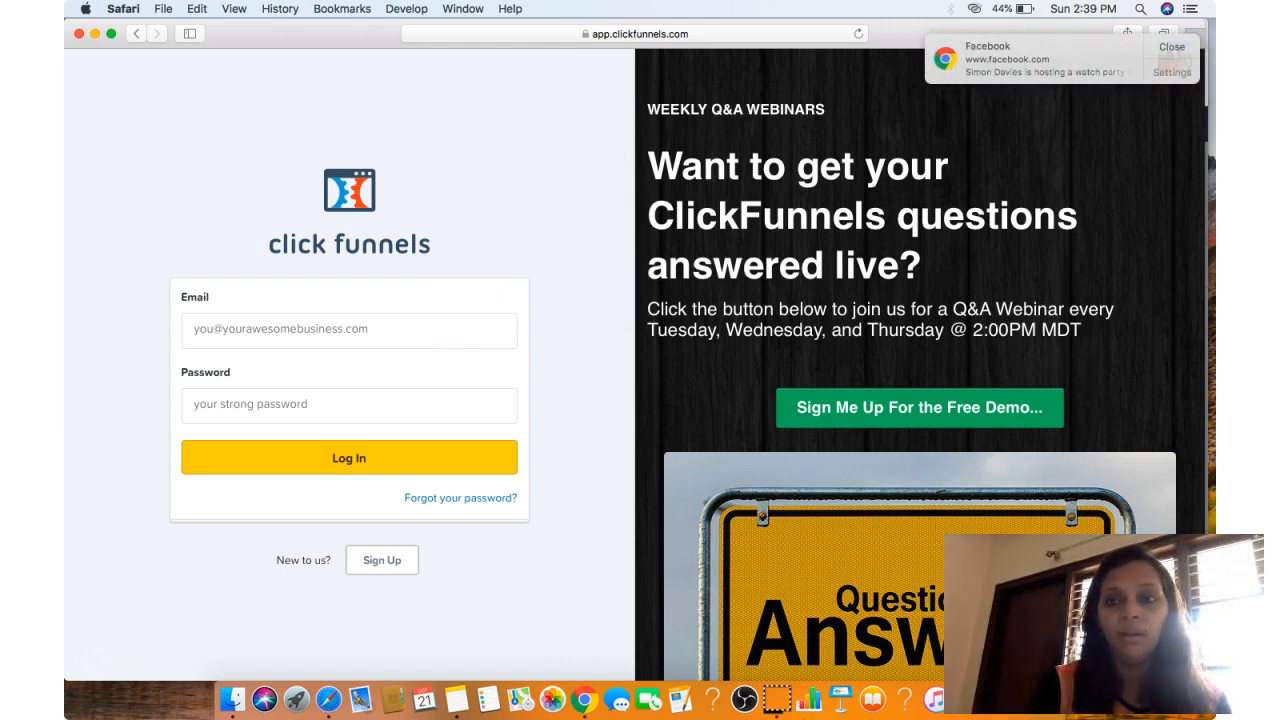
click(1172, 46)
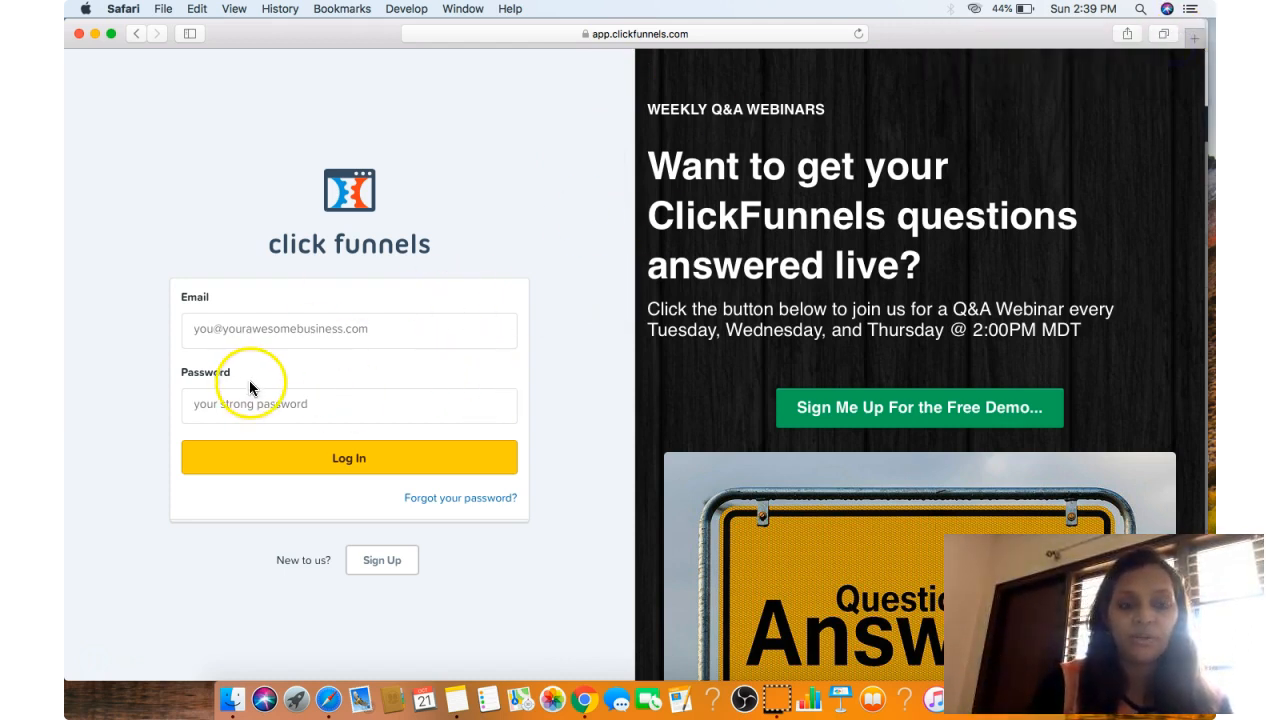
click(279, 331)
click(269, 363)
click(318, 461)
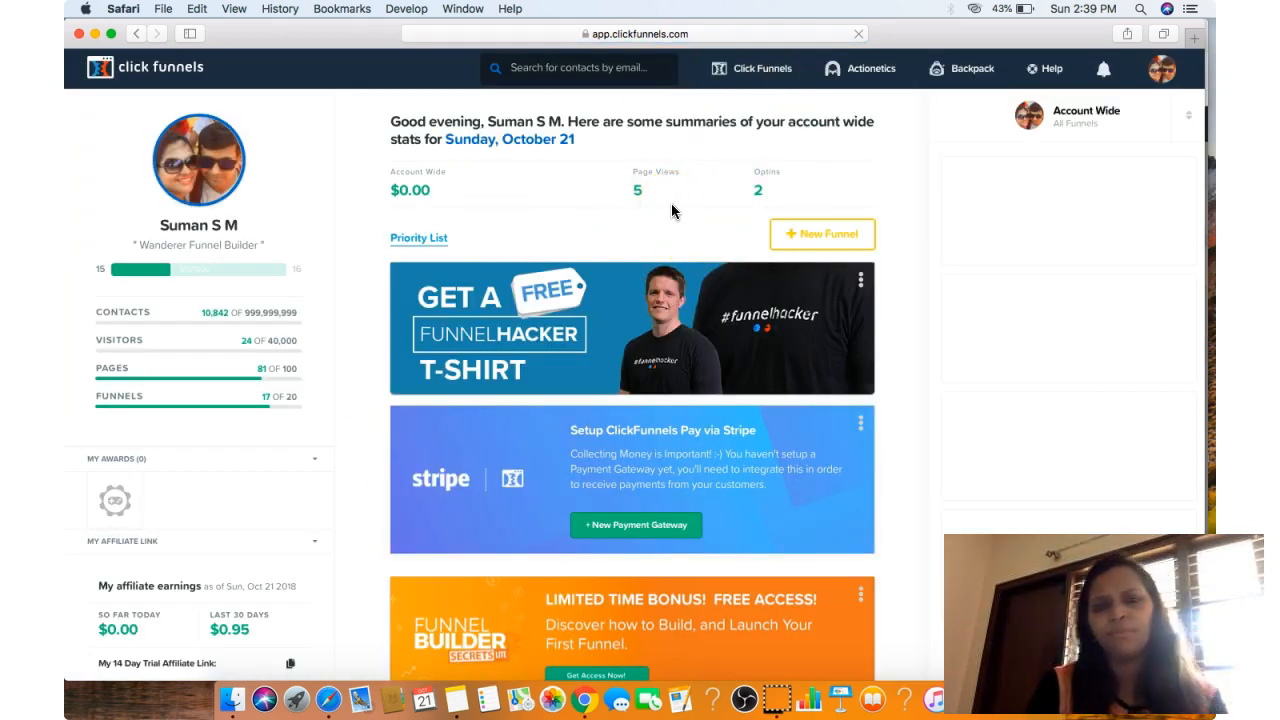
- Look over the Optin page of the Book Optin Funnel and the Thank You/Bridge Page of the Wifi Millionaire Ebook To Customize funnel
click(741, 72)
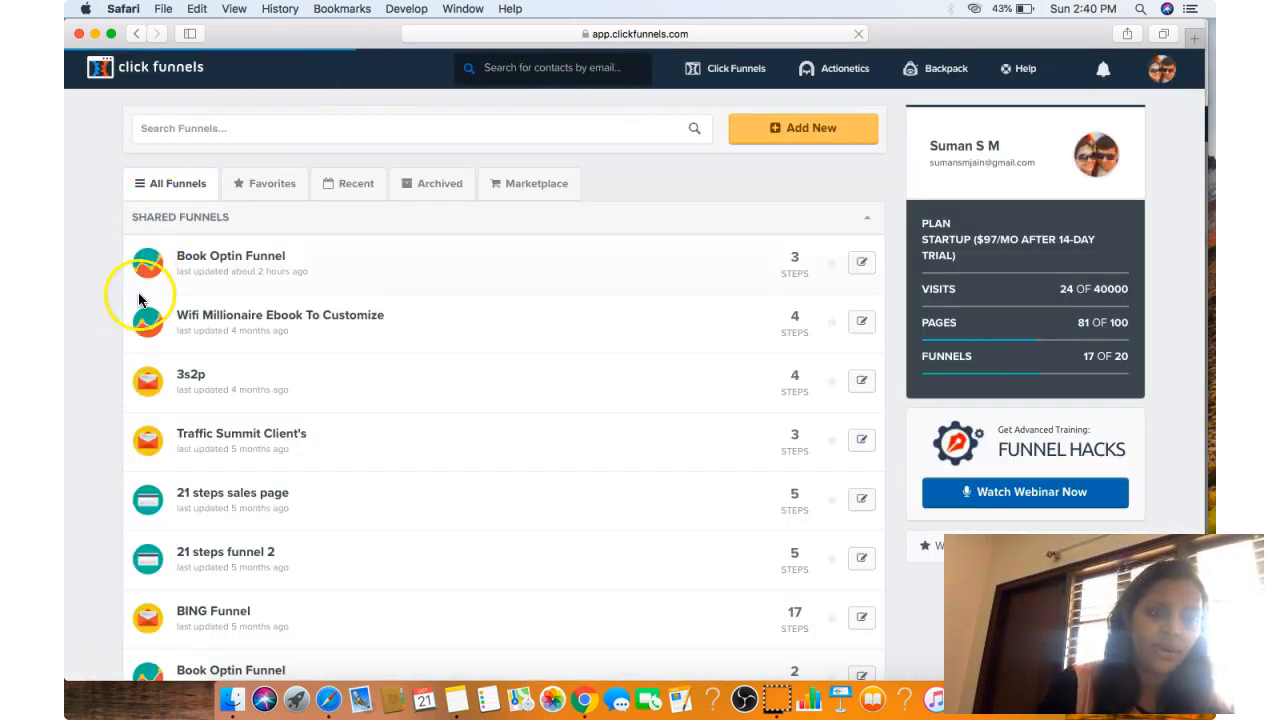
click(256, 262)
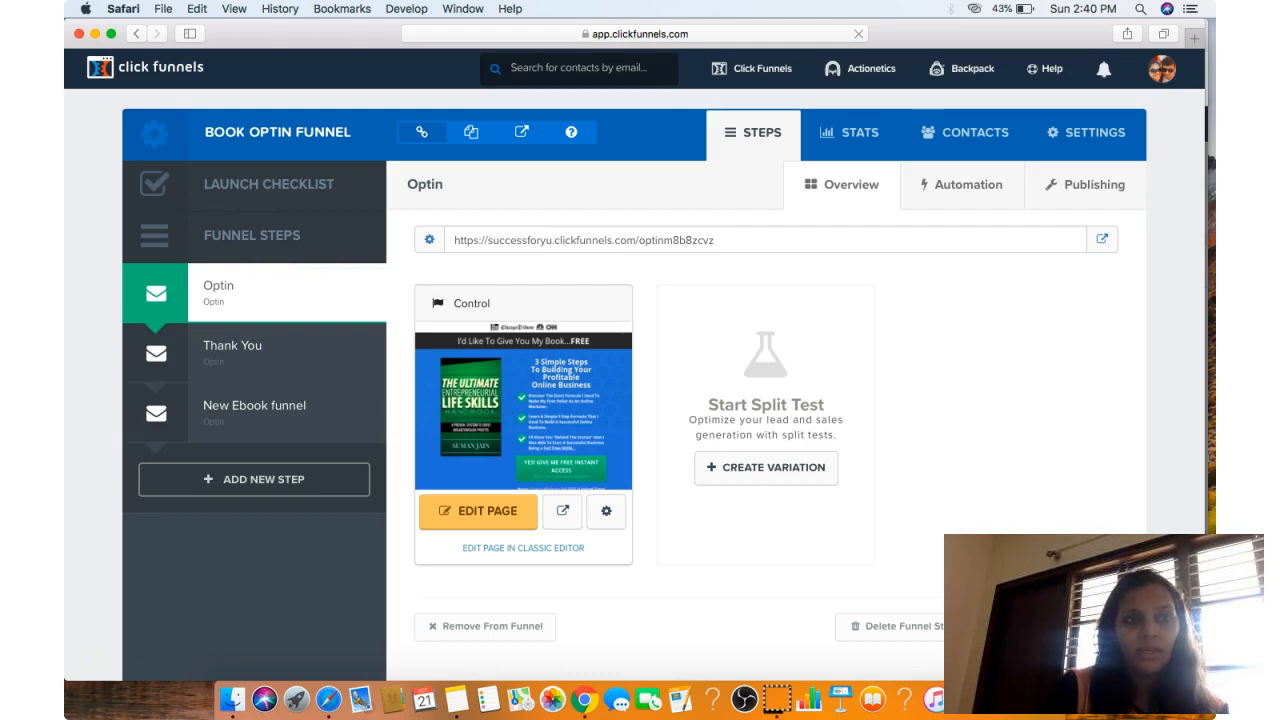
click(137, 35)
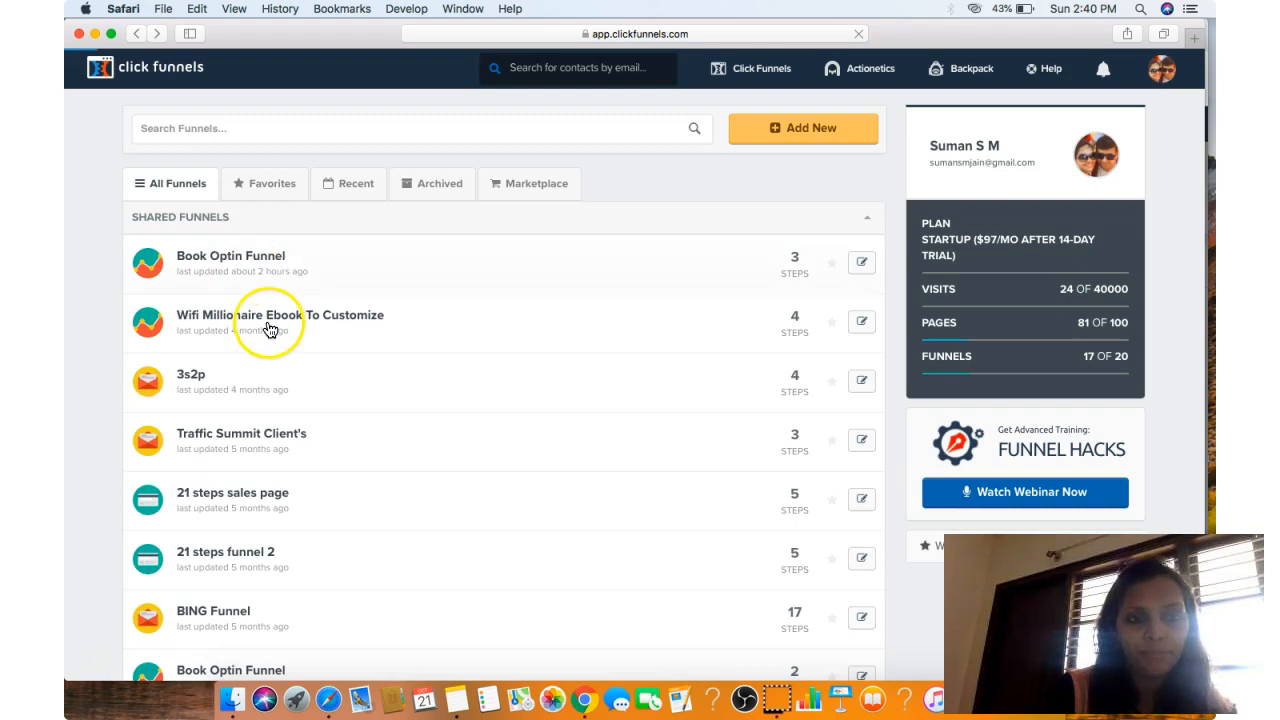
click(270, 318)
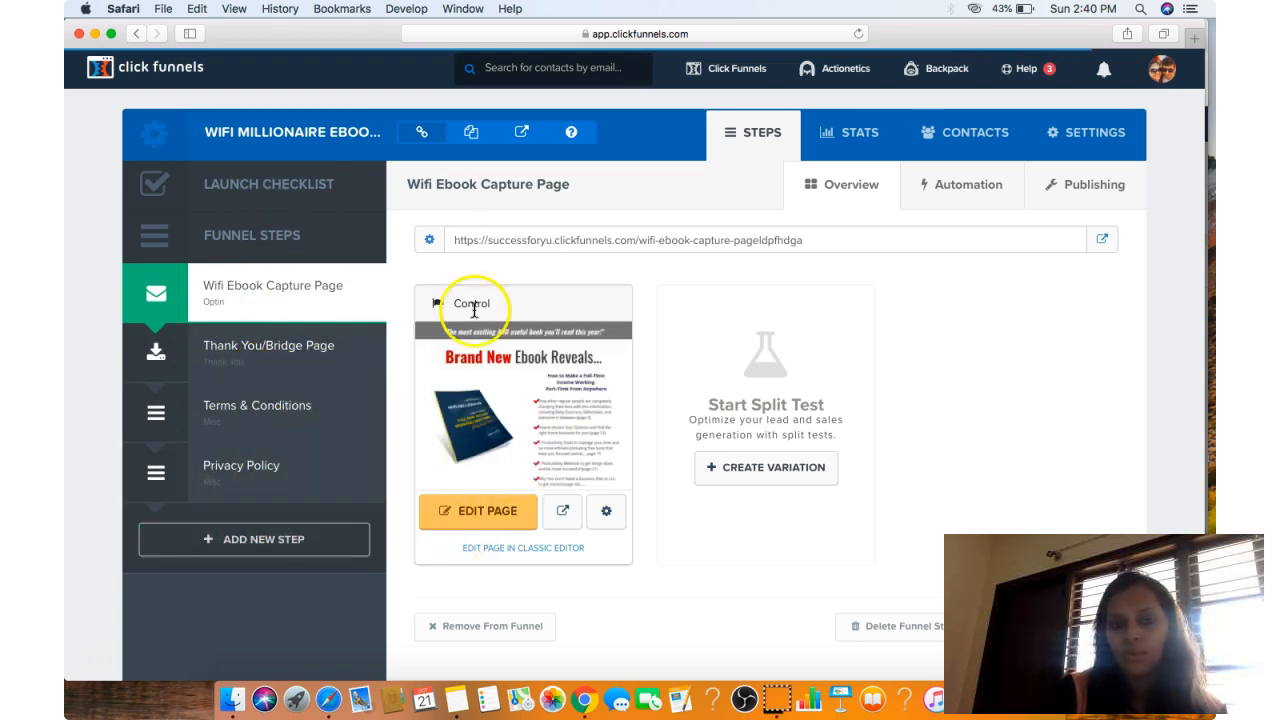
click(282, 372)
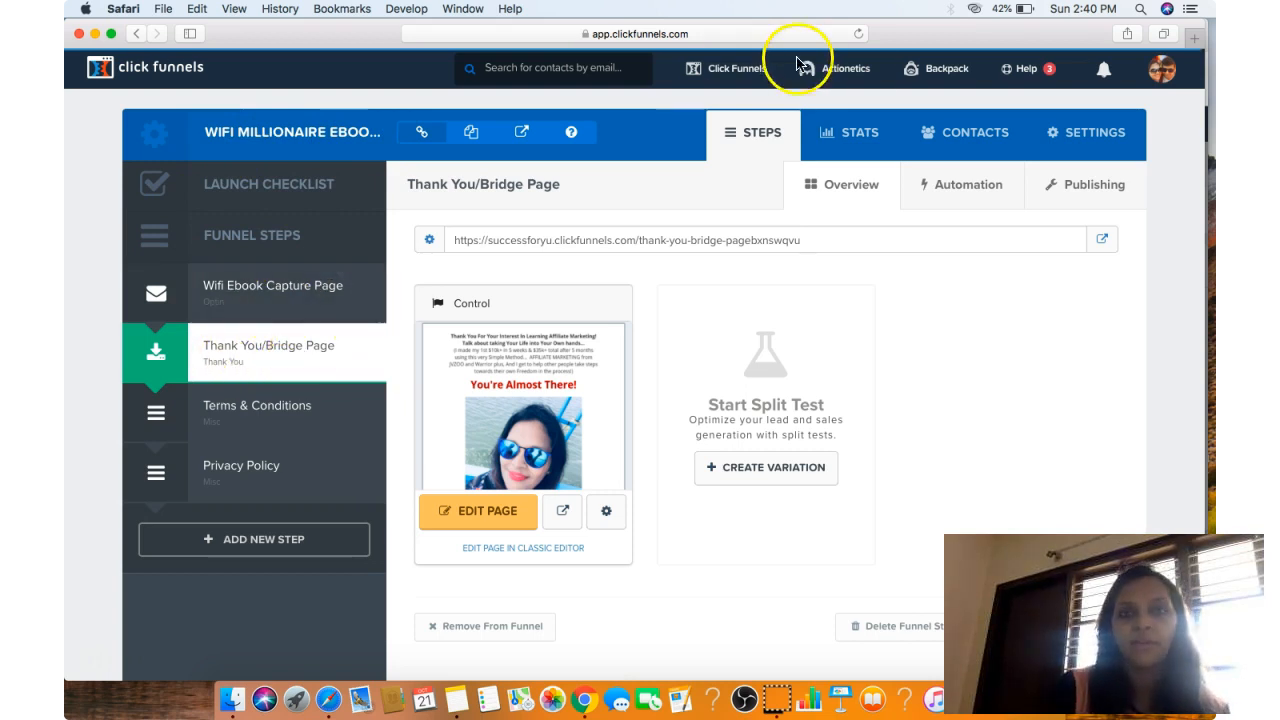
- Open the Book Optin Funnel's Optin page for editing, and copy the pixel base code again in Chrome
click(730, 108)
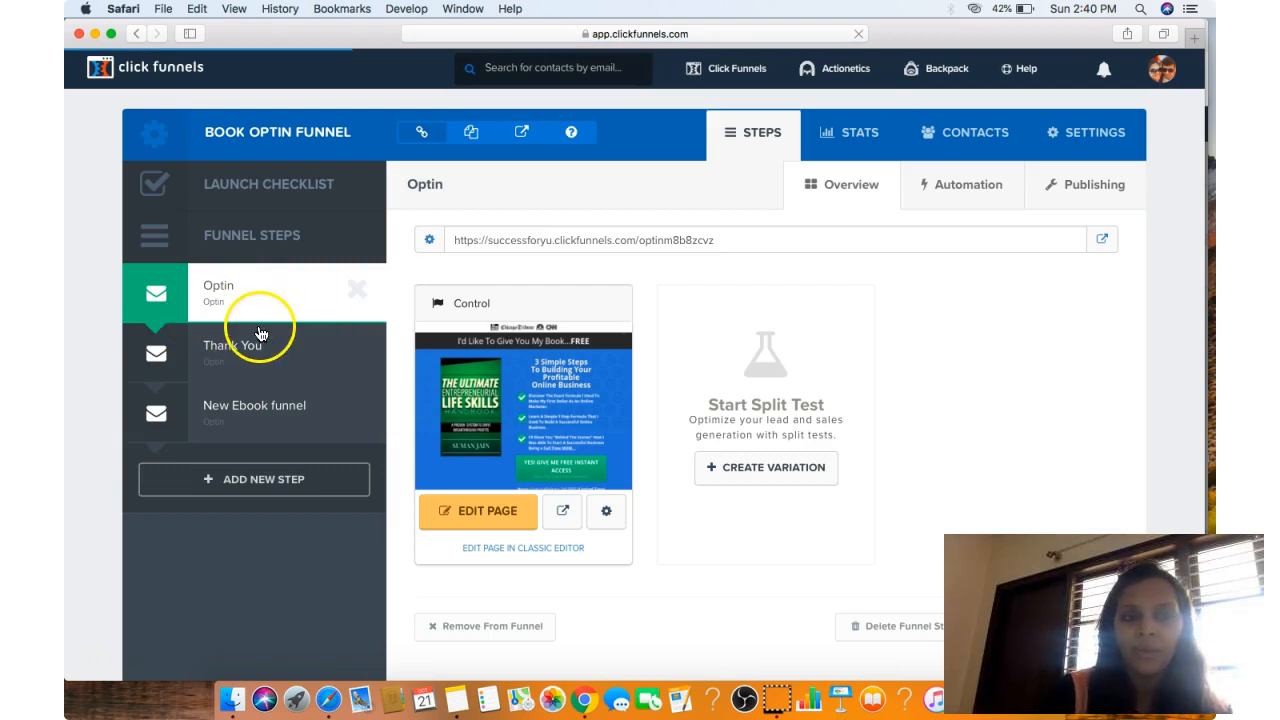
click(480, 514)
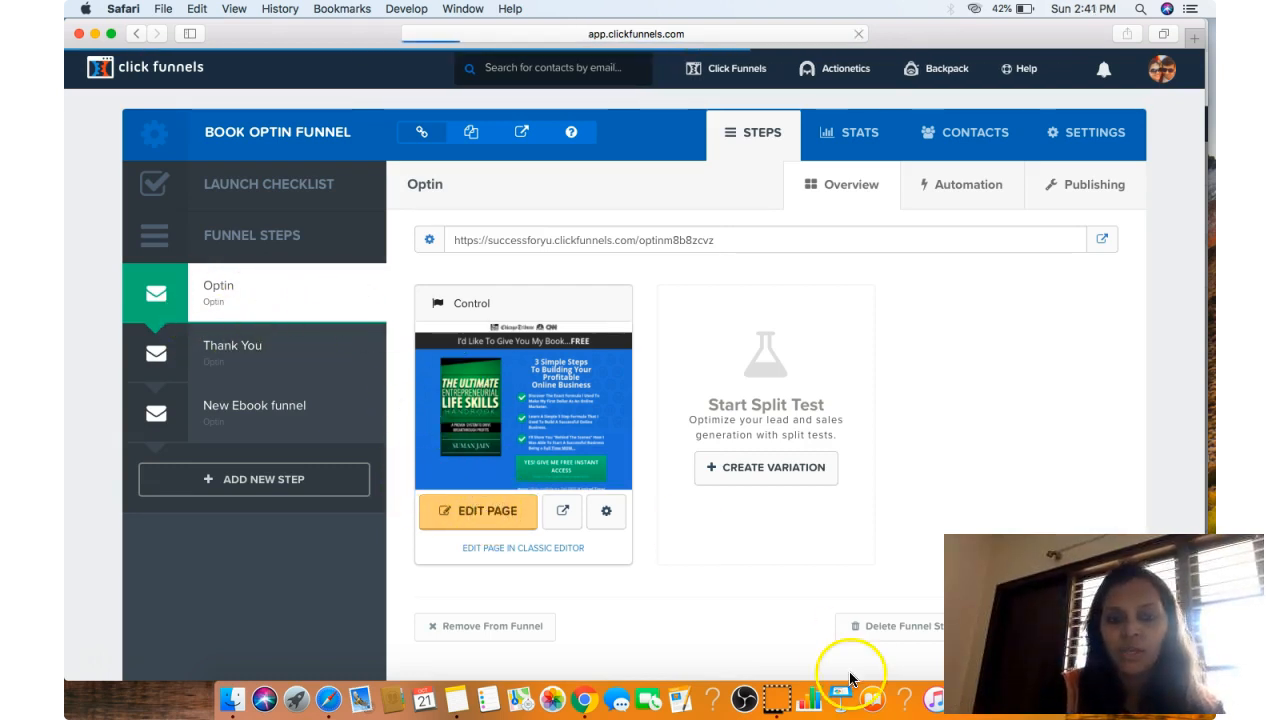
click(584, 699)
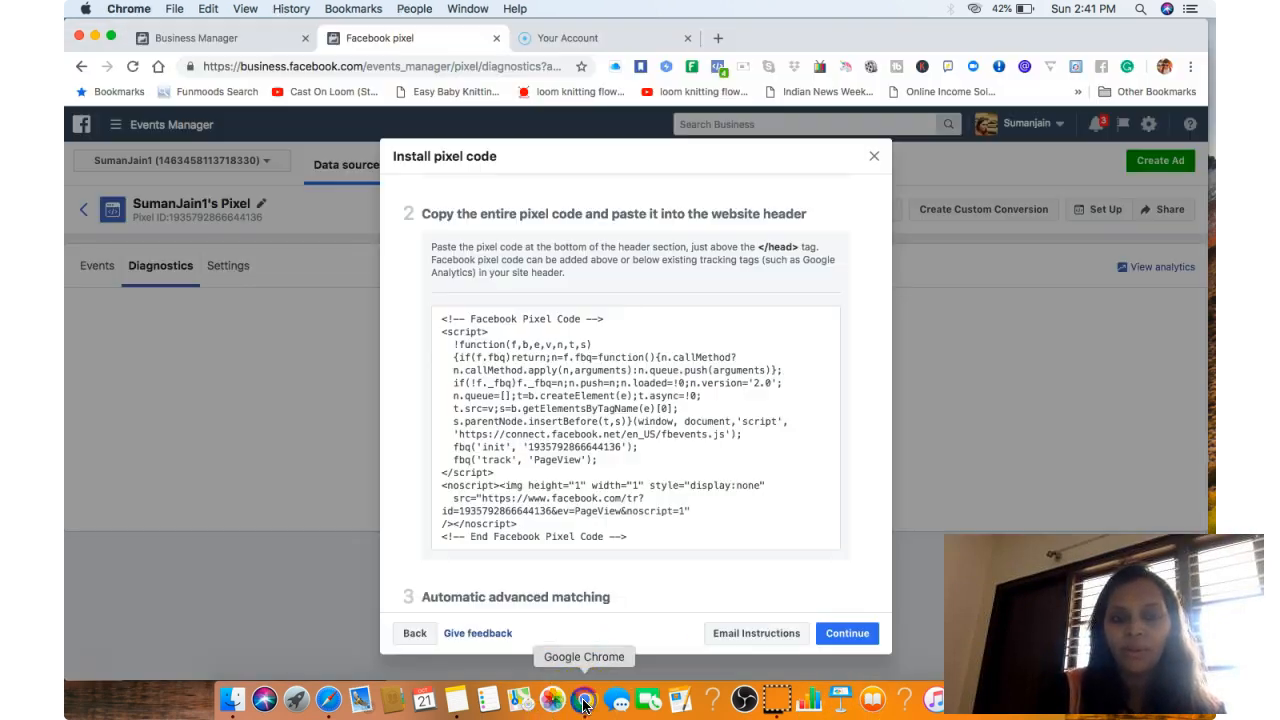
click(538, 486)
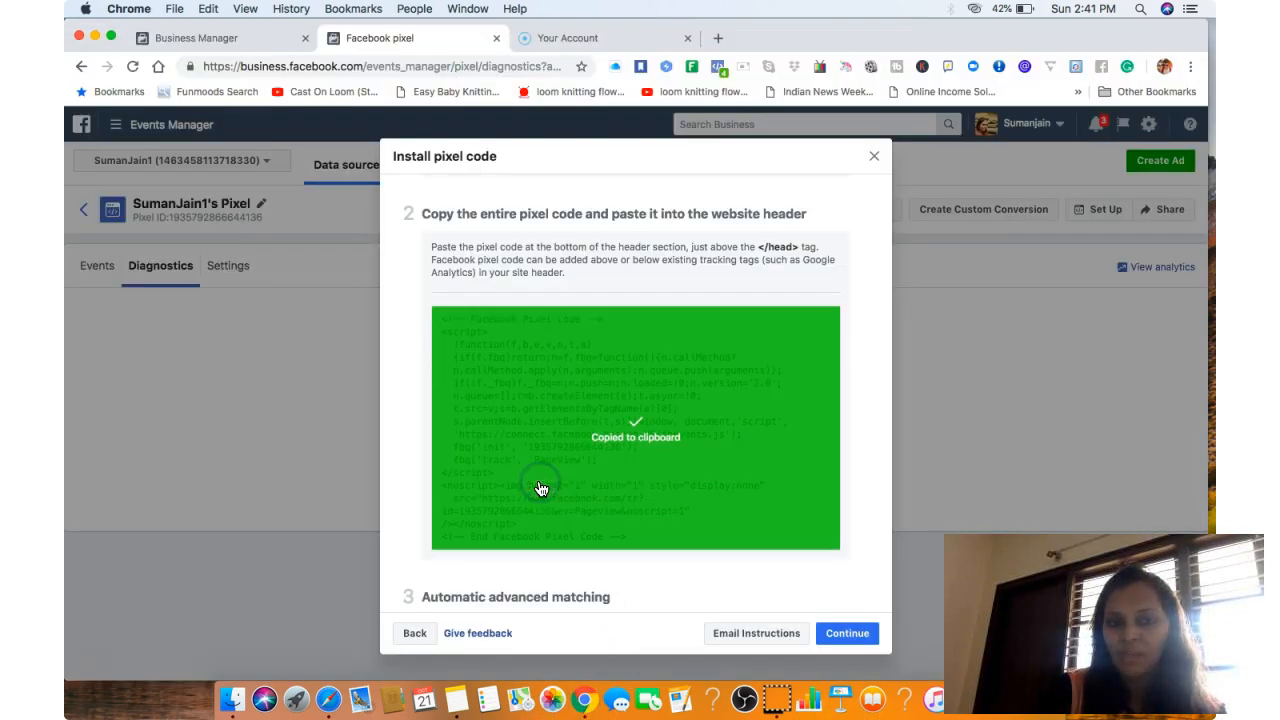
- Return to Safari, open the Optin page's header tracking code, select the entire pixel code and save the page
click(330, 700)
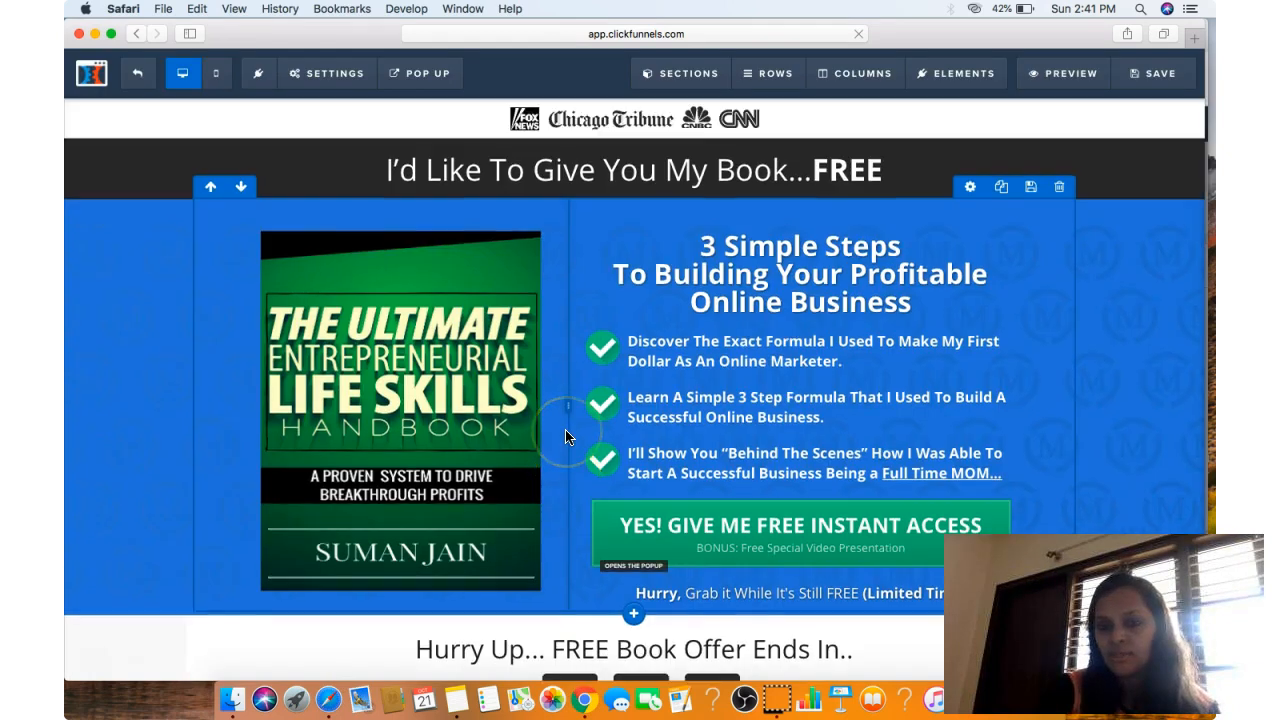
click(322, 72)
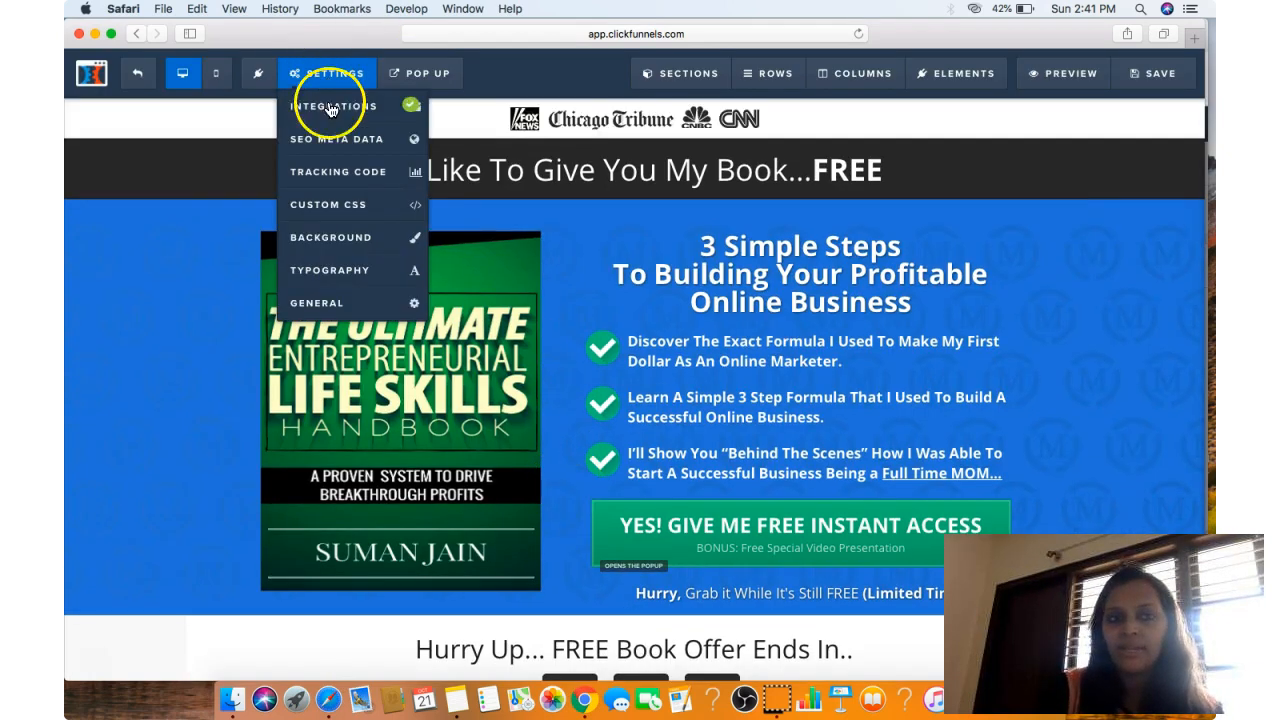
click(352, 174)
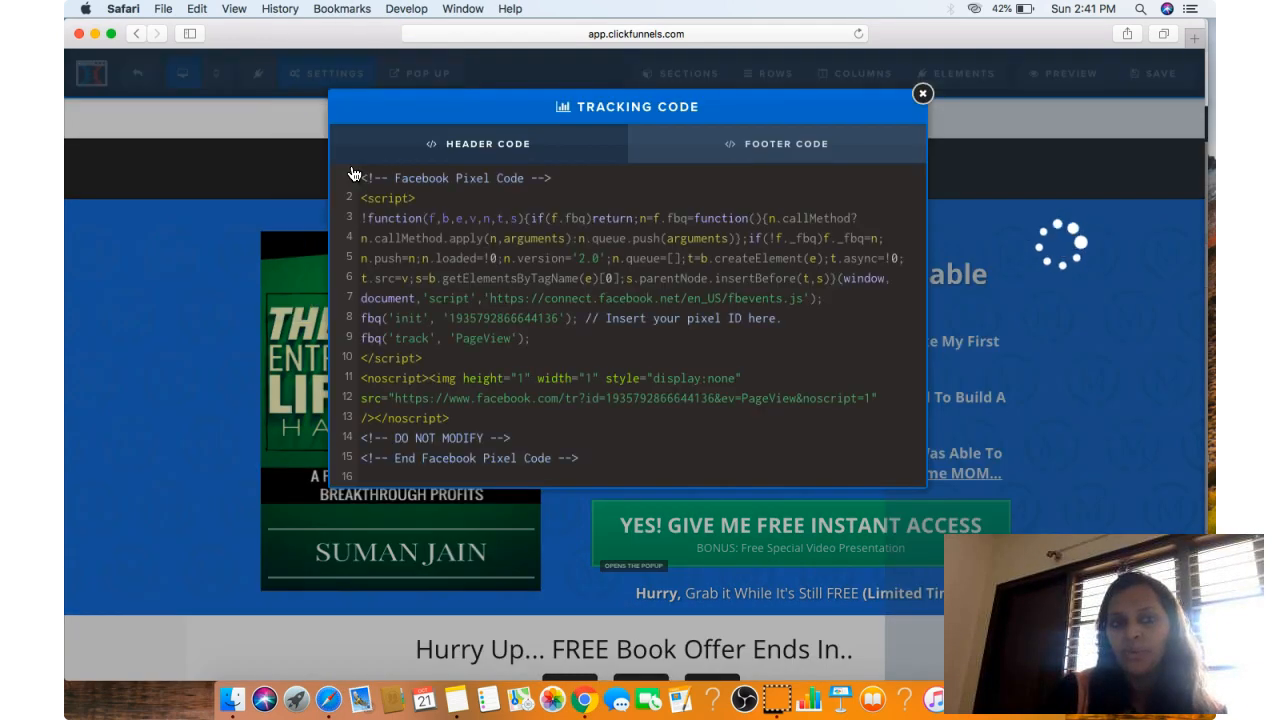
drag(566, 478, 340, 182)
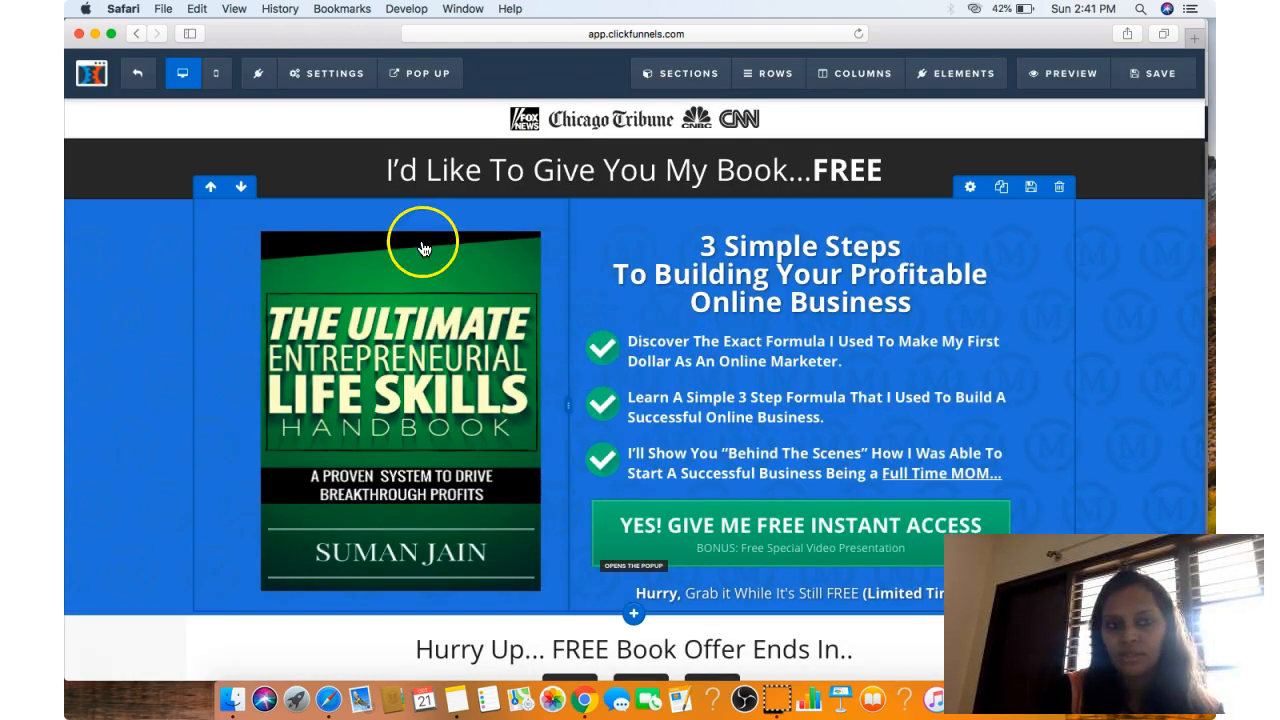
click(307, 88)
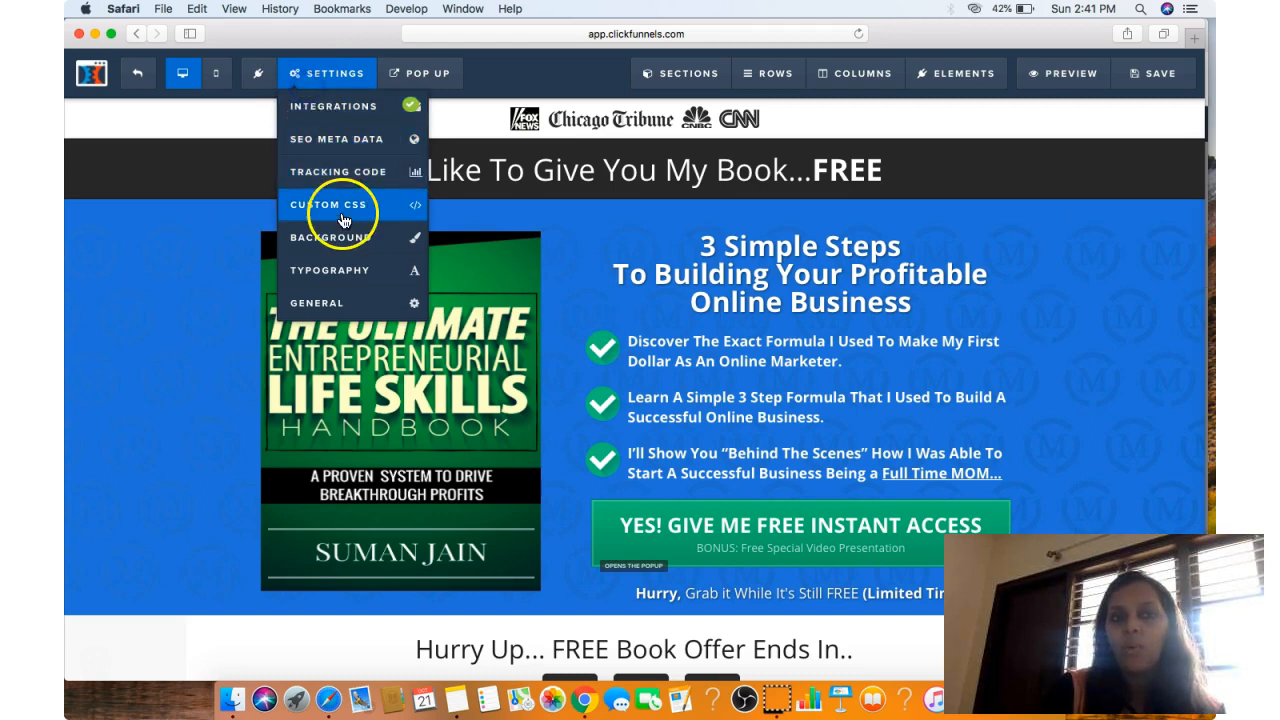
click(1168, 73)
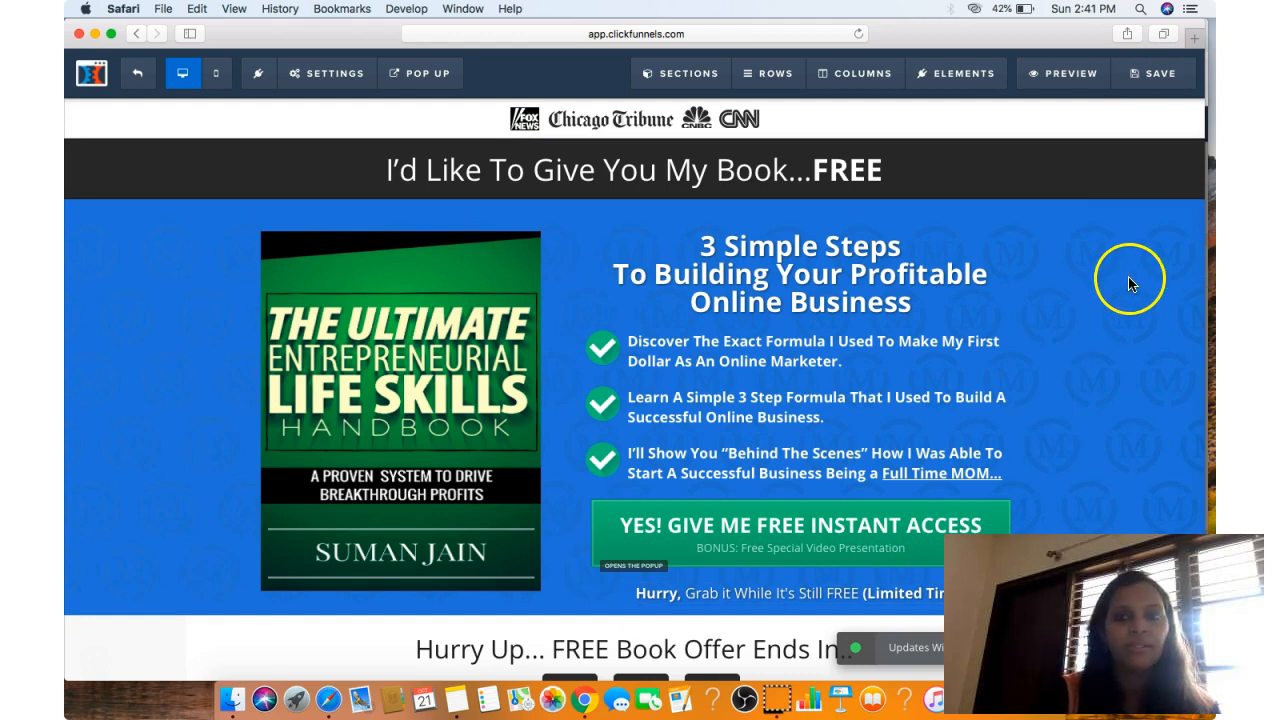
- Leave the Optin page editor and open the Thank You/Bridge Page of the Wifi Millionaire Ebook To Customize funnel for editing
click(135, 75)
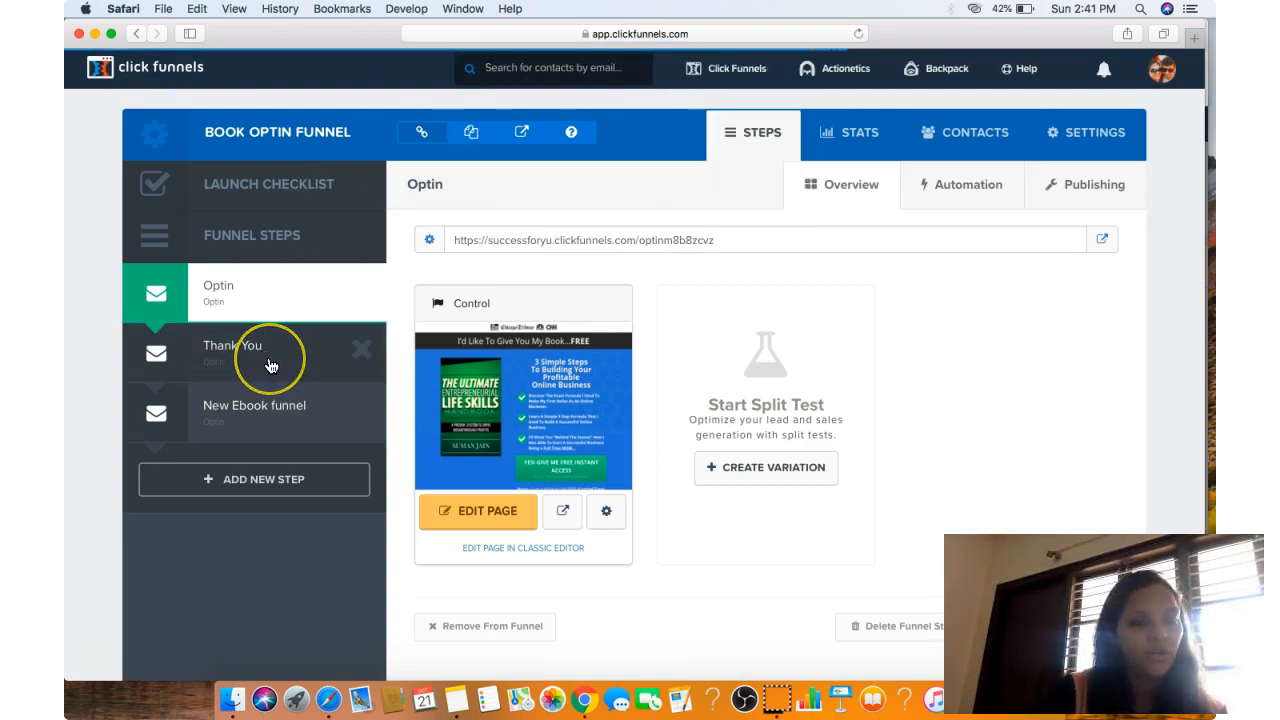
mouse_move(730, 68)
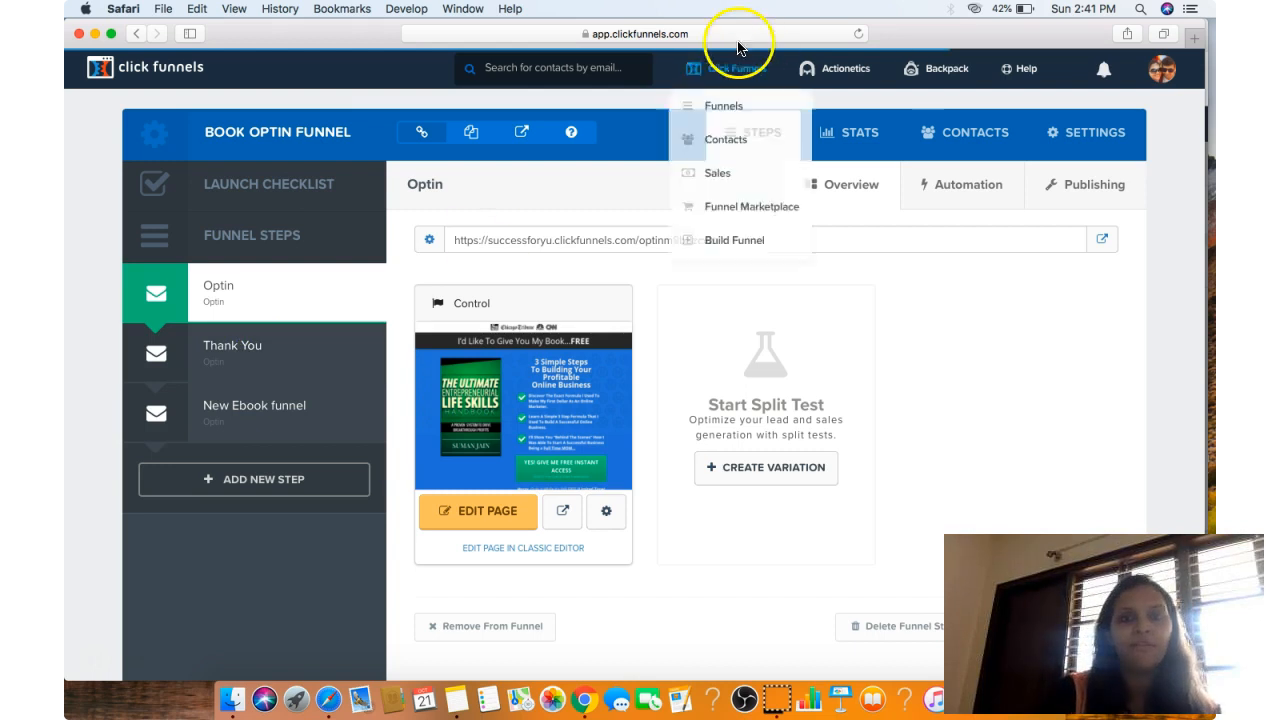
click(732, 112)
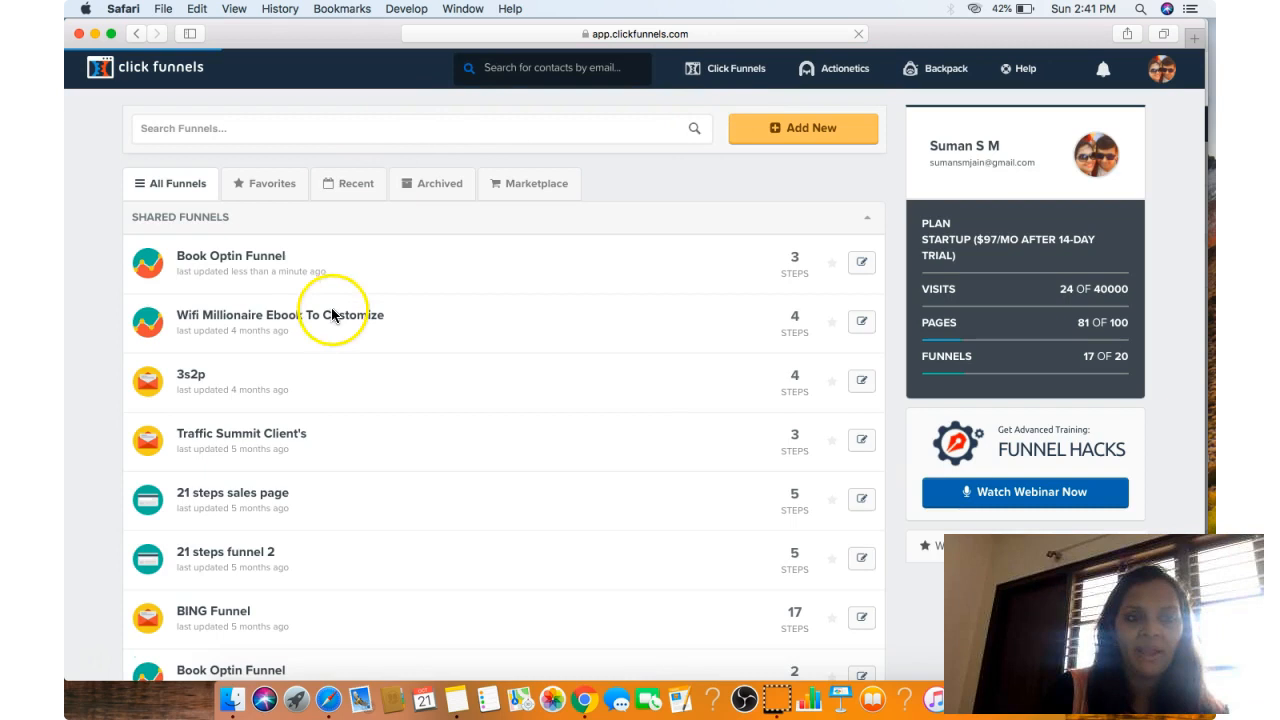
click(327, 326)
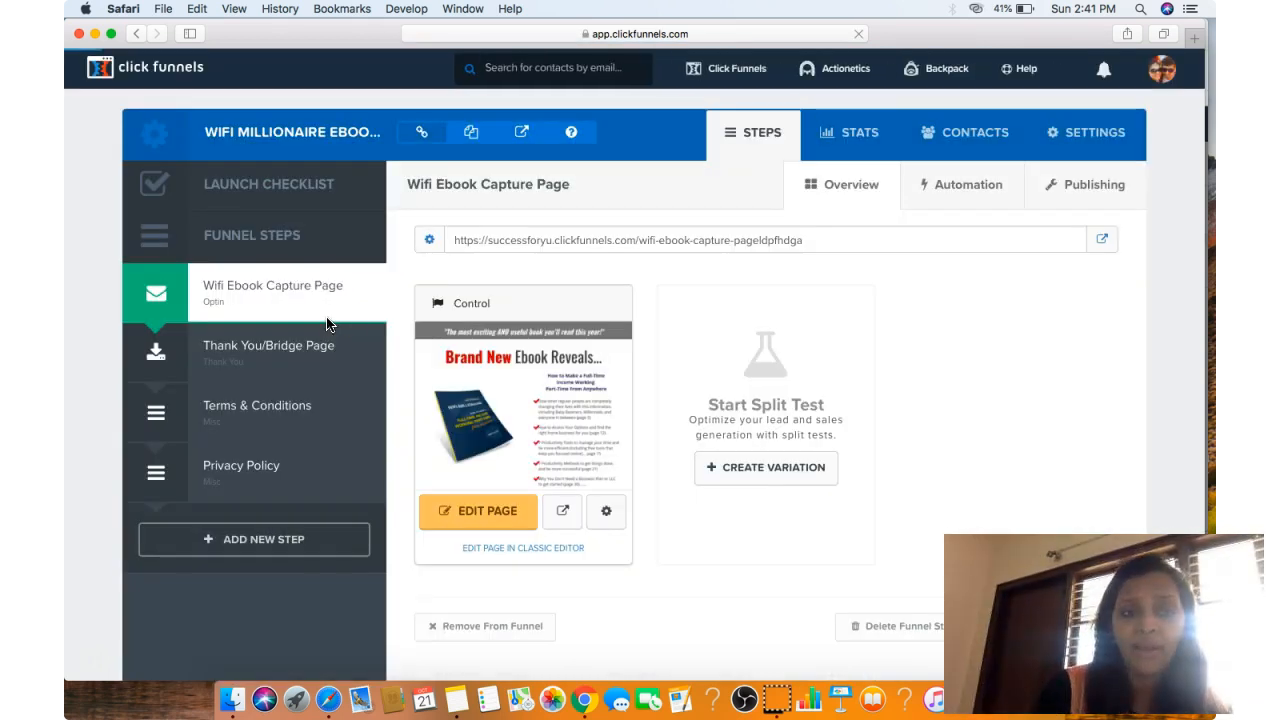
click(283, 362)
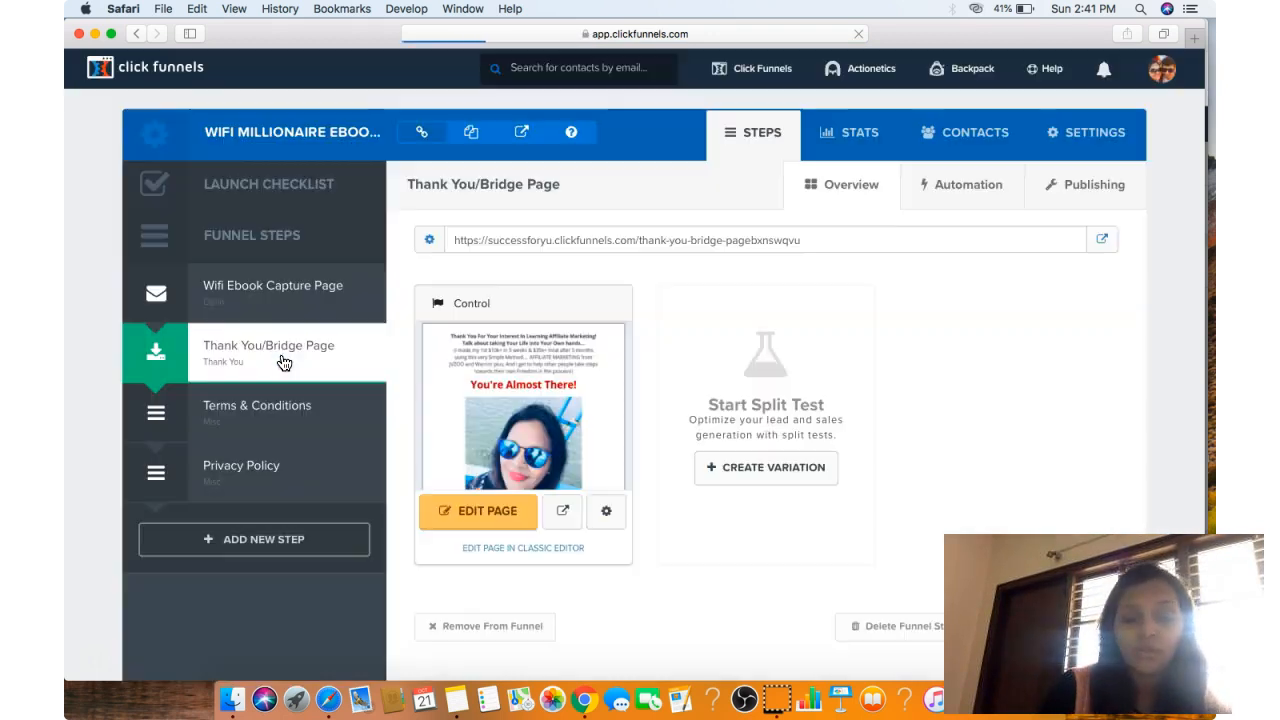
click(473, 515)
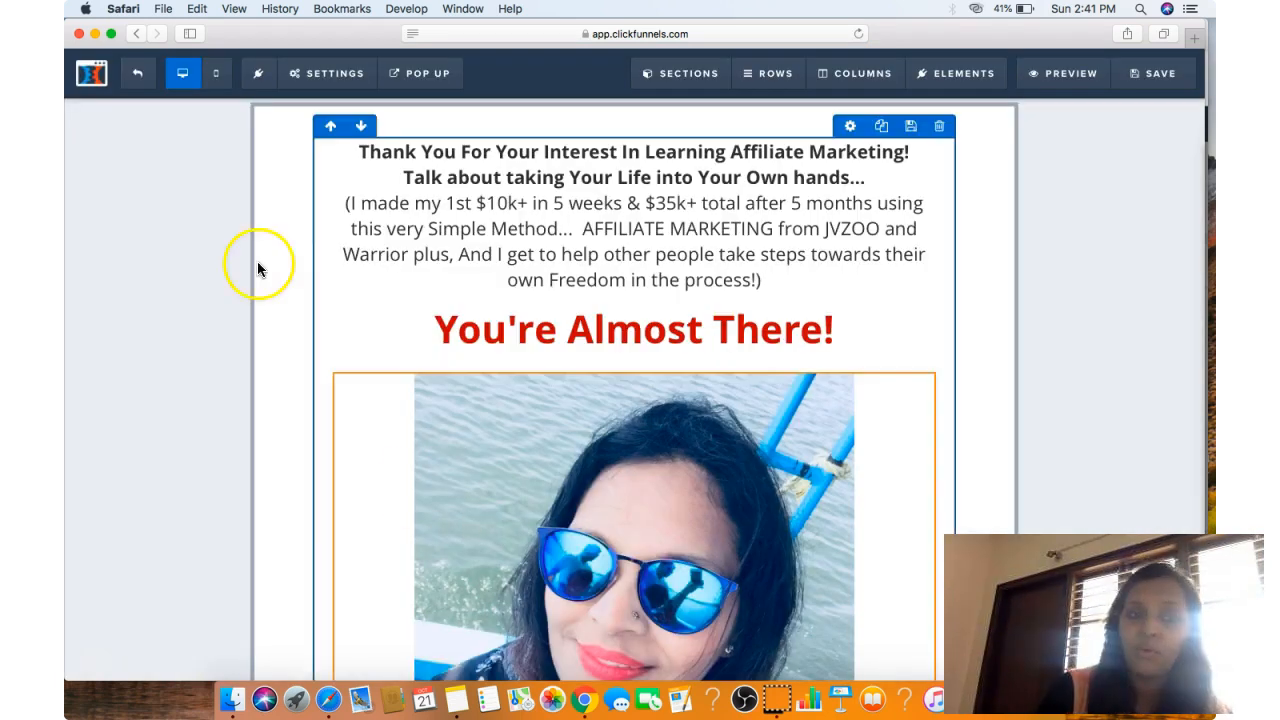
- Replace the Thank You/Bridge Page's header tracking code with the copied Facebook pixel base code
click(312, 74)
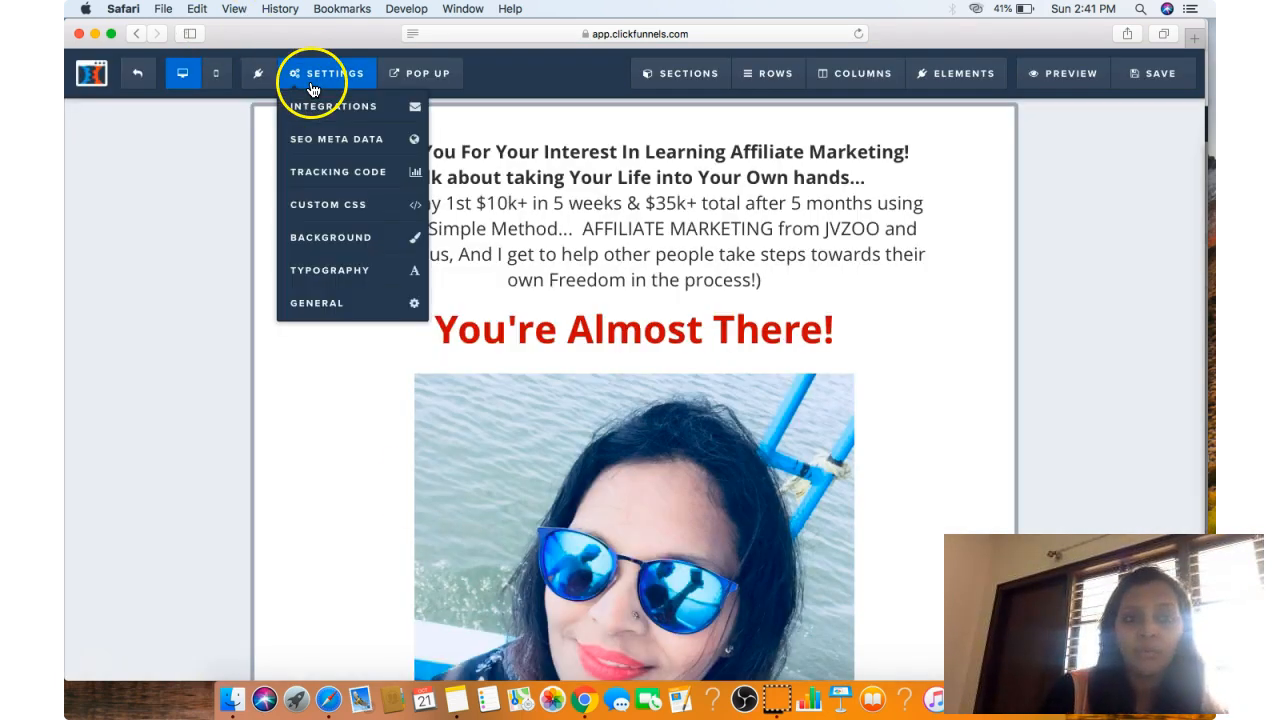
click(371, 186)
click(590, 476)
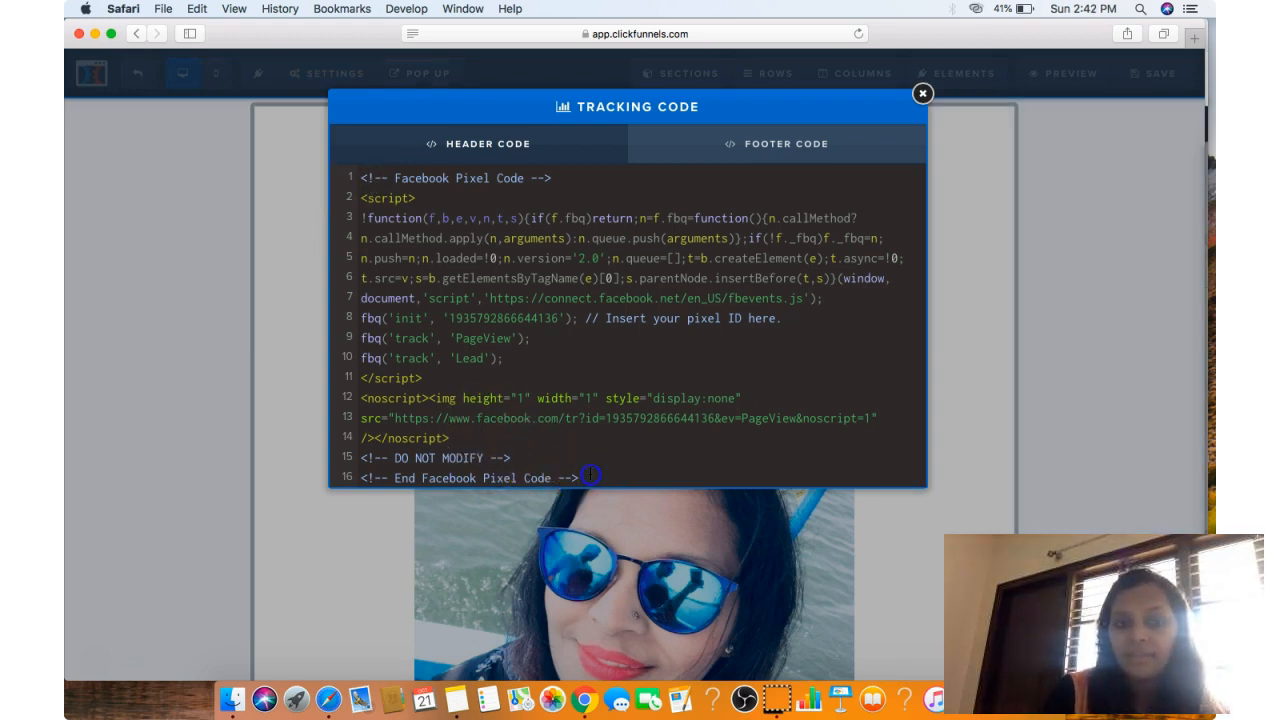
drag(590, 476, 418, 118)
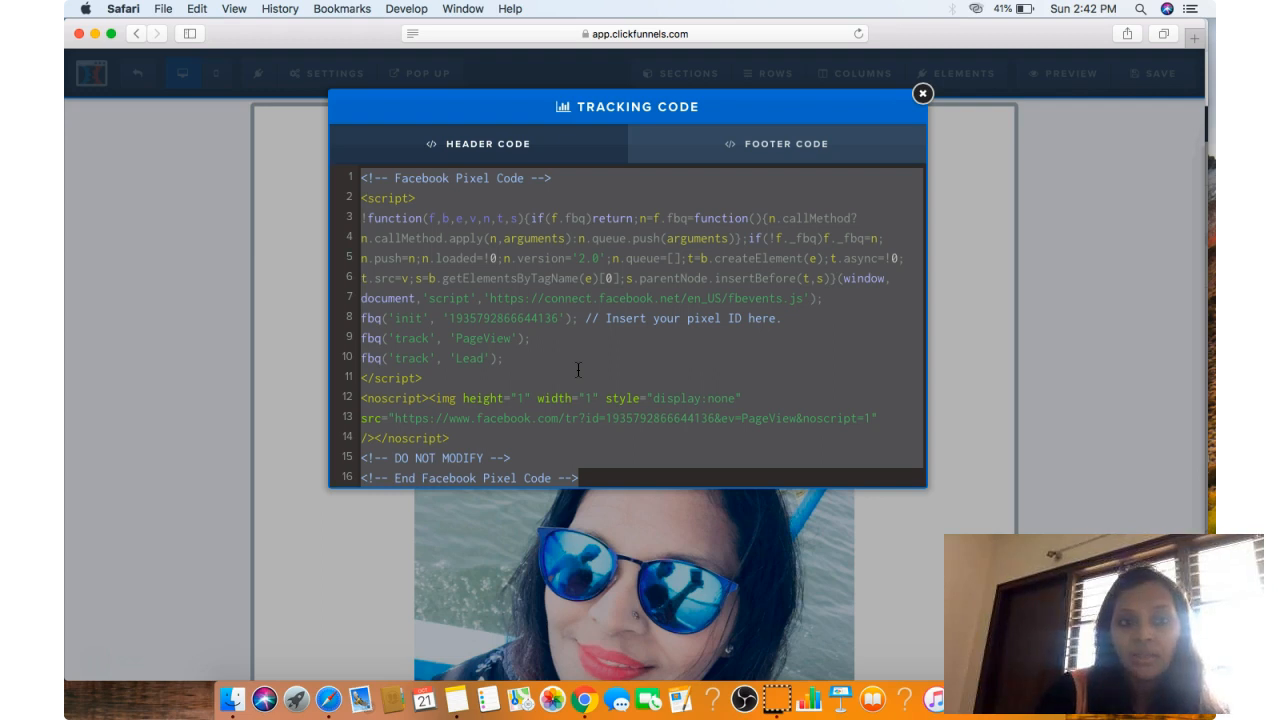
click(512, 358)
drag(578, 458, 278, 16)
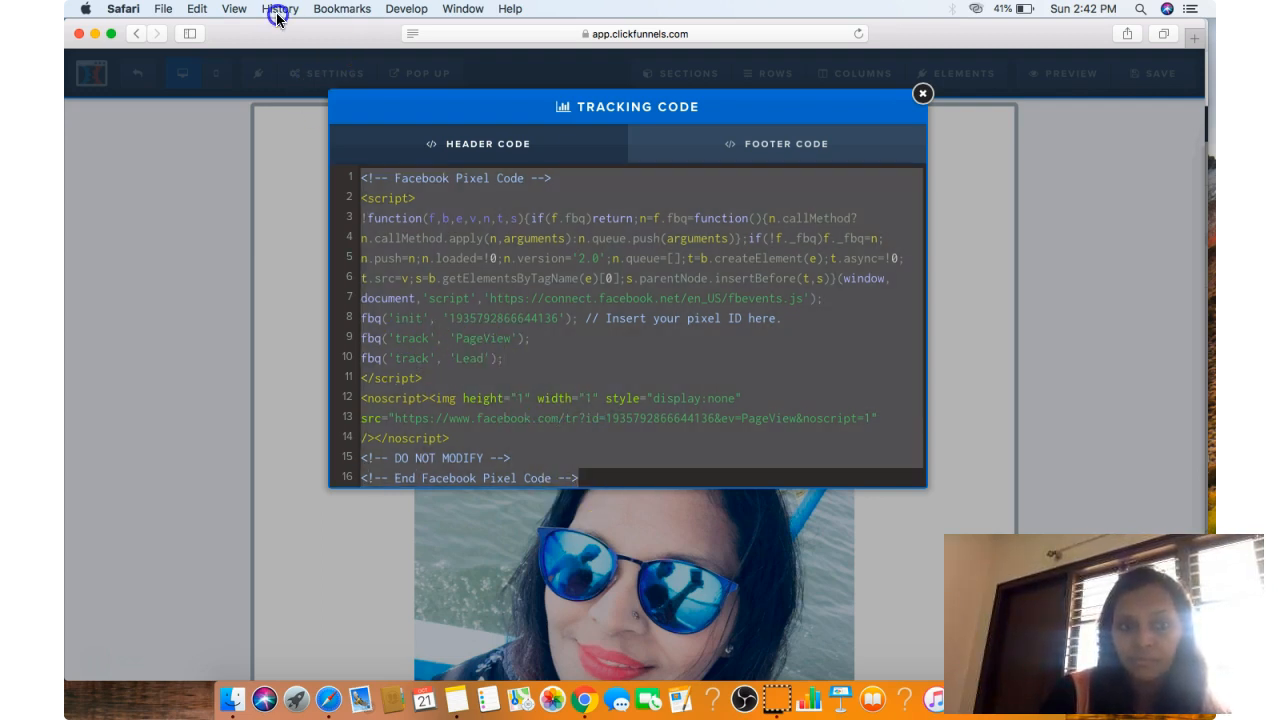
key(BackSpace)
key(super+v)
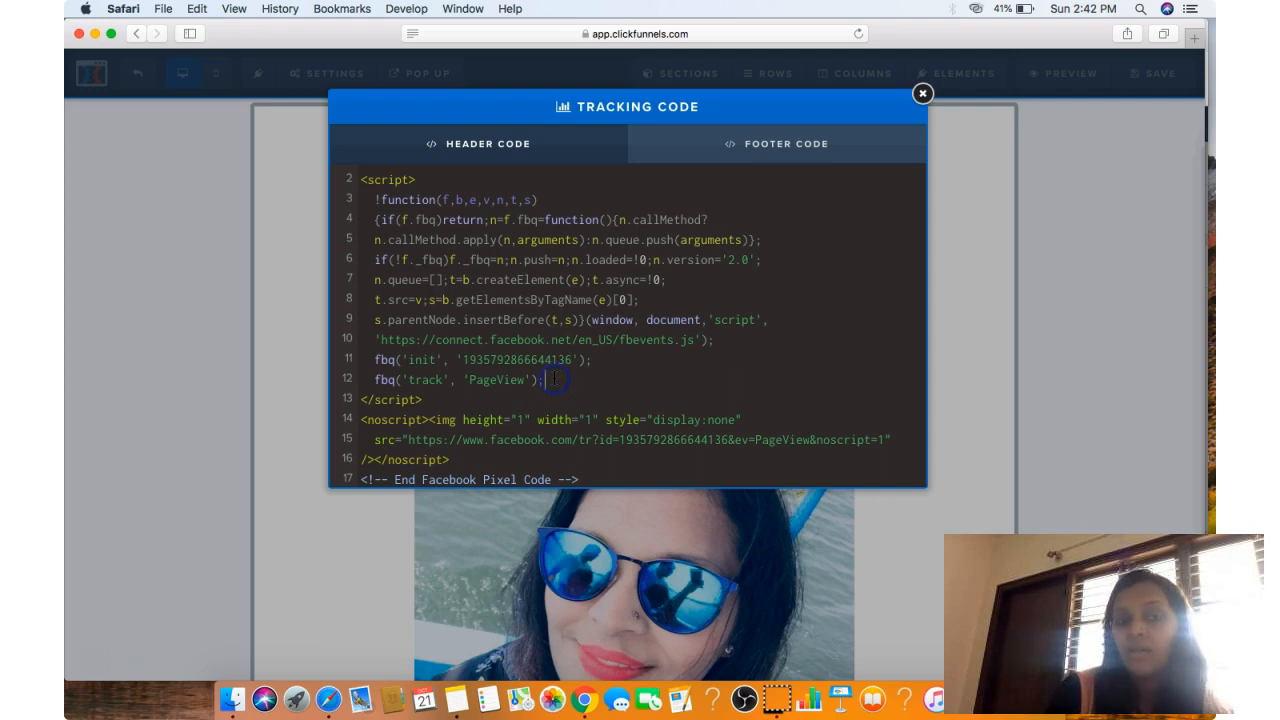
- Review the thank you page's pixel requirements in Notes, then return to Chrome and continue the pixel installation to the list of events to track
click(456, 698)
click(473, 420)
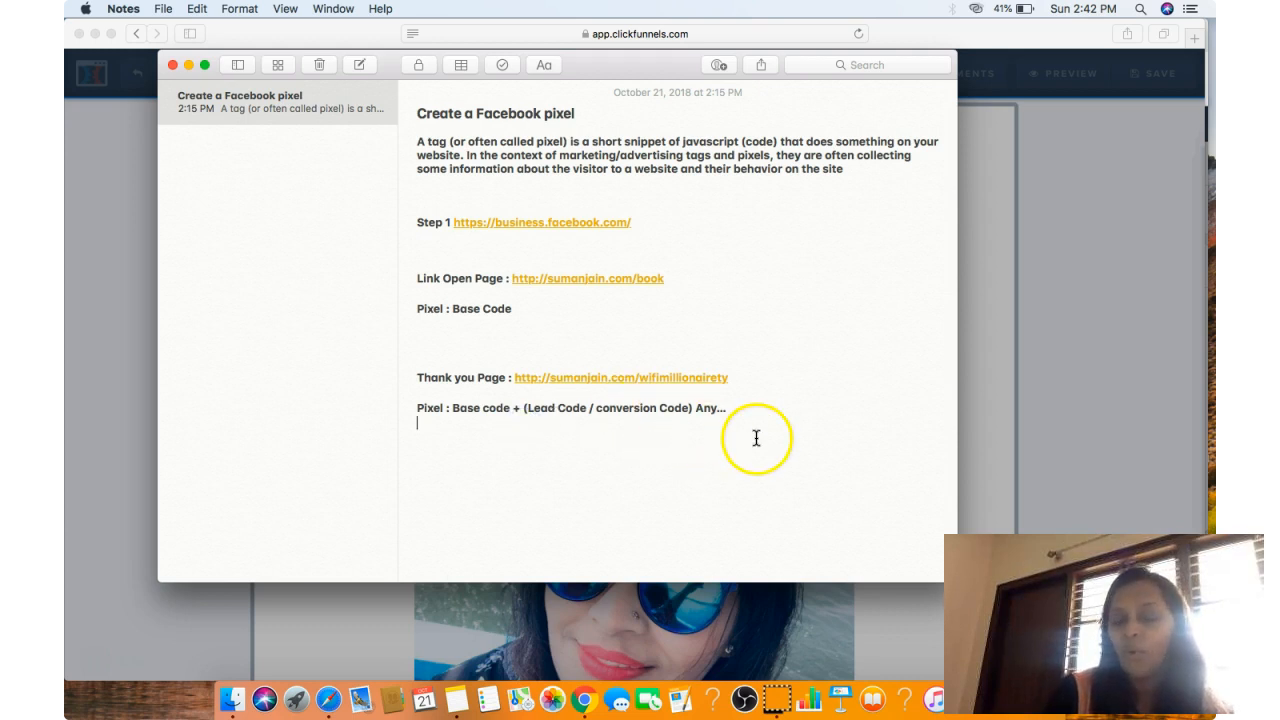
click(584, 698)
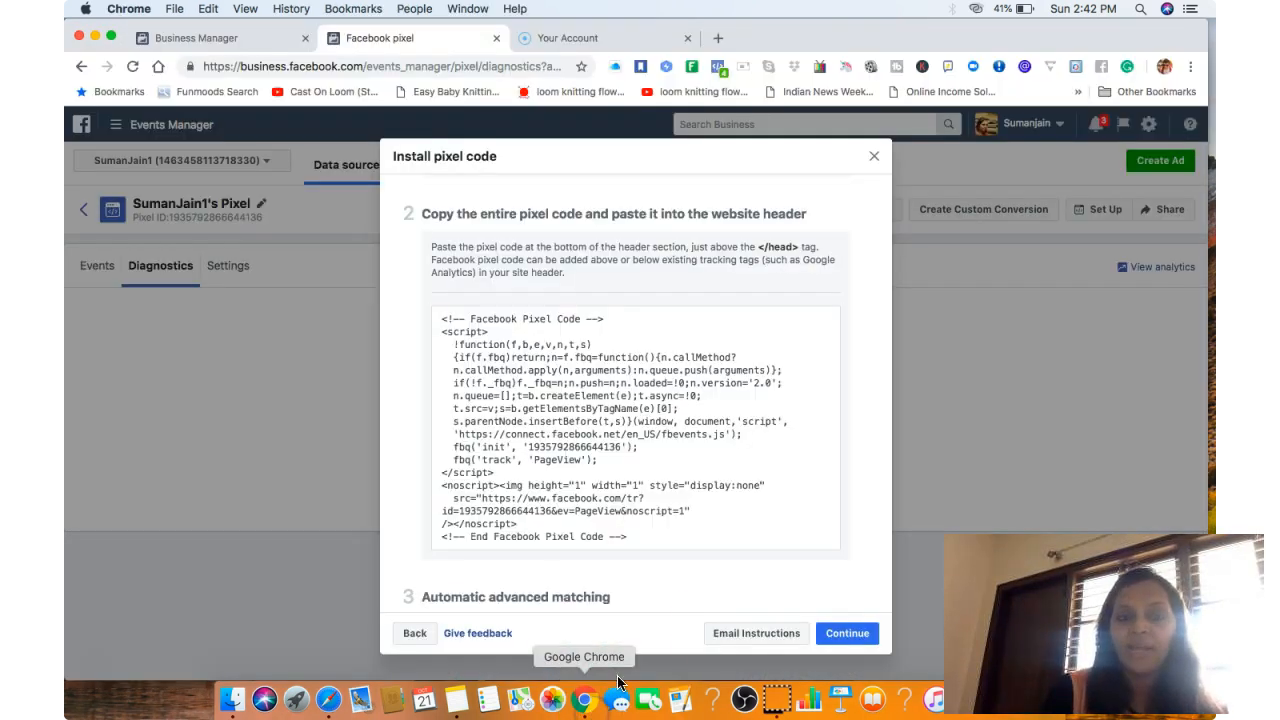
click(594, 404)
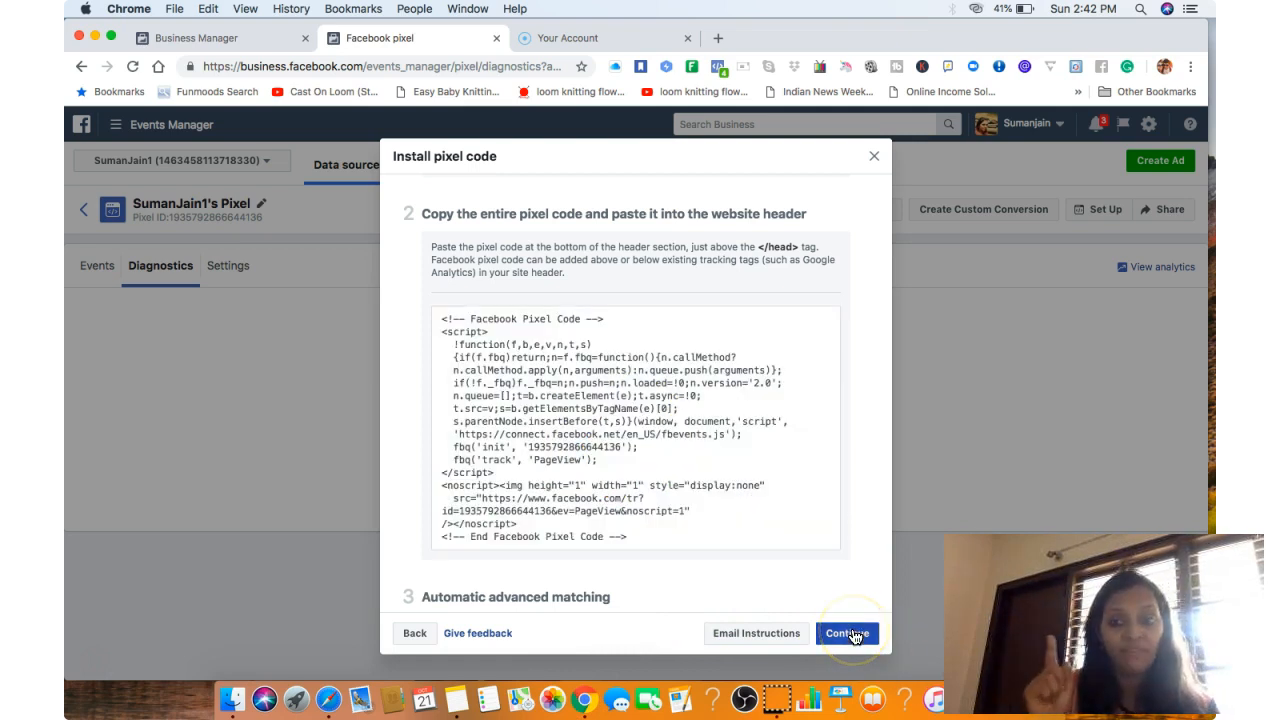
click(853, 636)
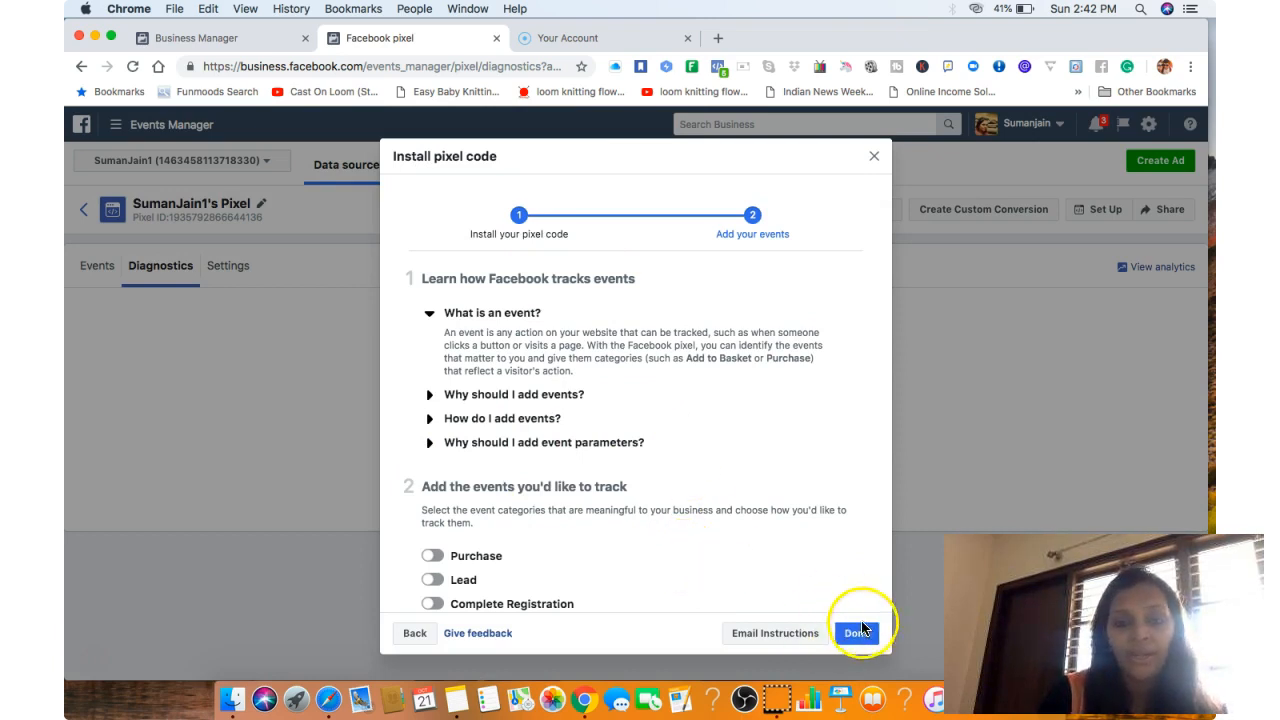
scroll(797, 595, down, 4)
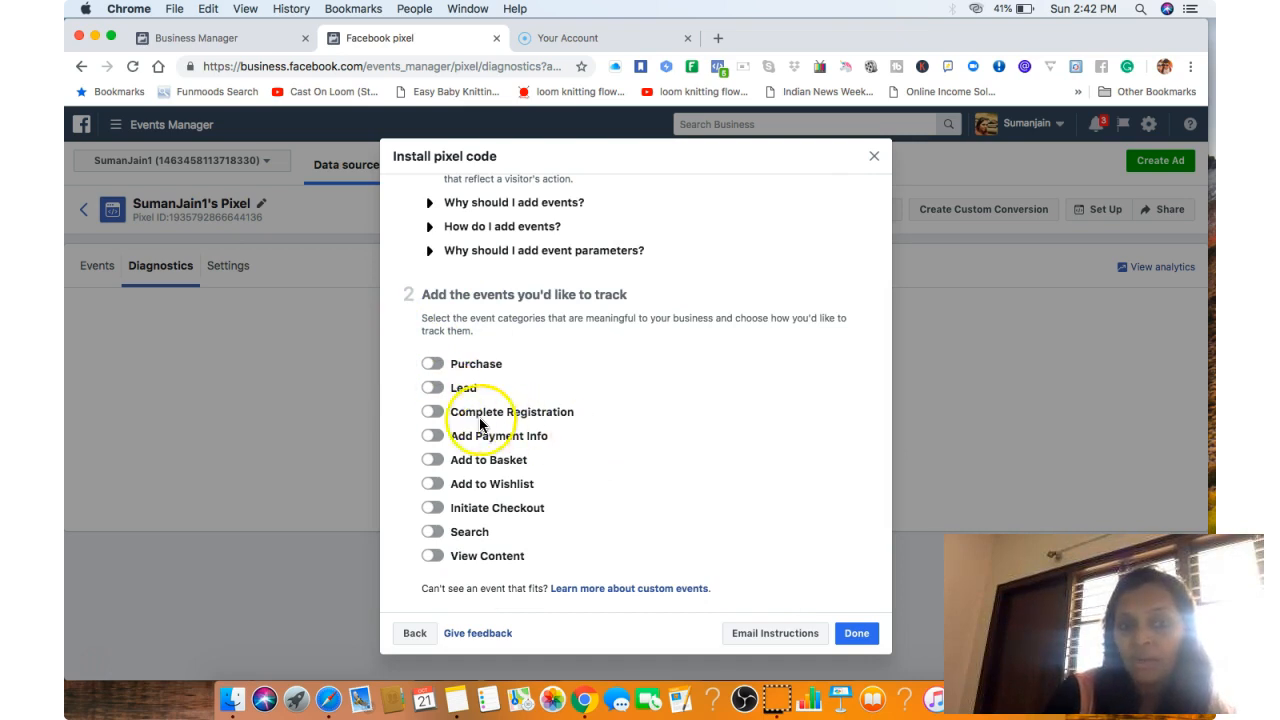
- Turn on the Complete Registration and Lead events and copy the Lead event code for tracking when the page loads
click(433, 413)
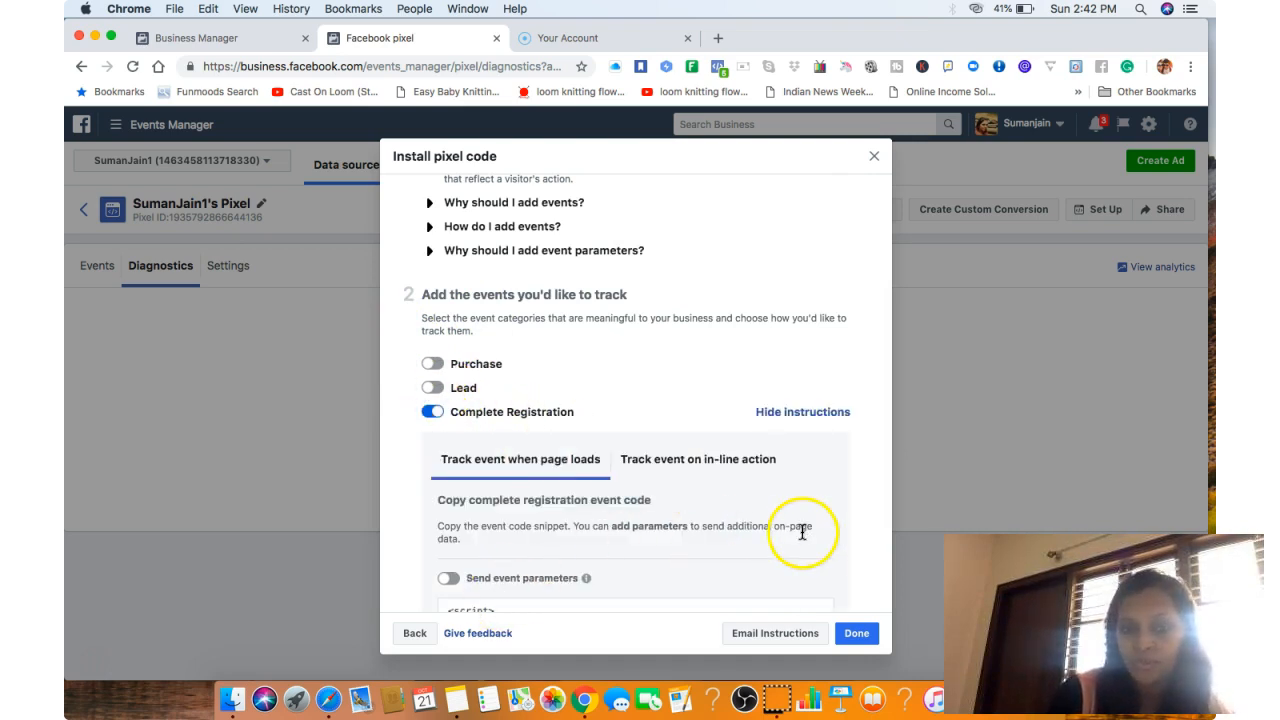
scroll(866, 549, down, 4)
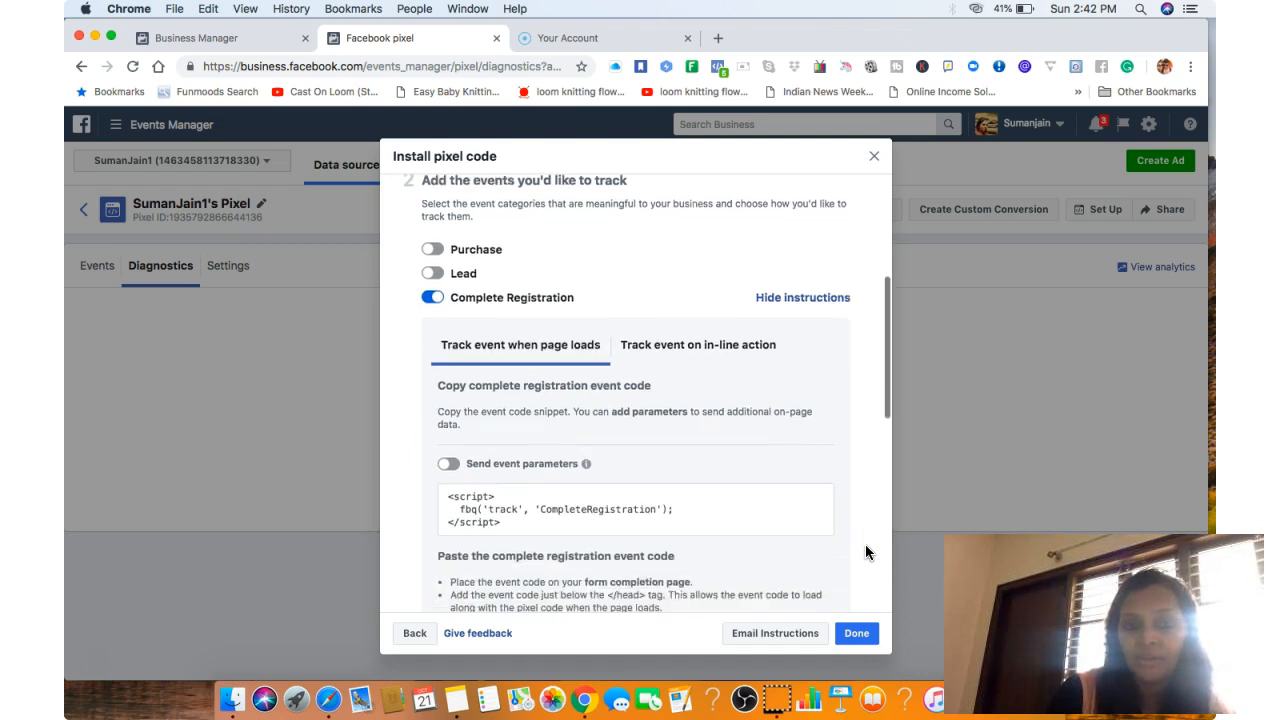
click(712, 461)
click(434, 196)
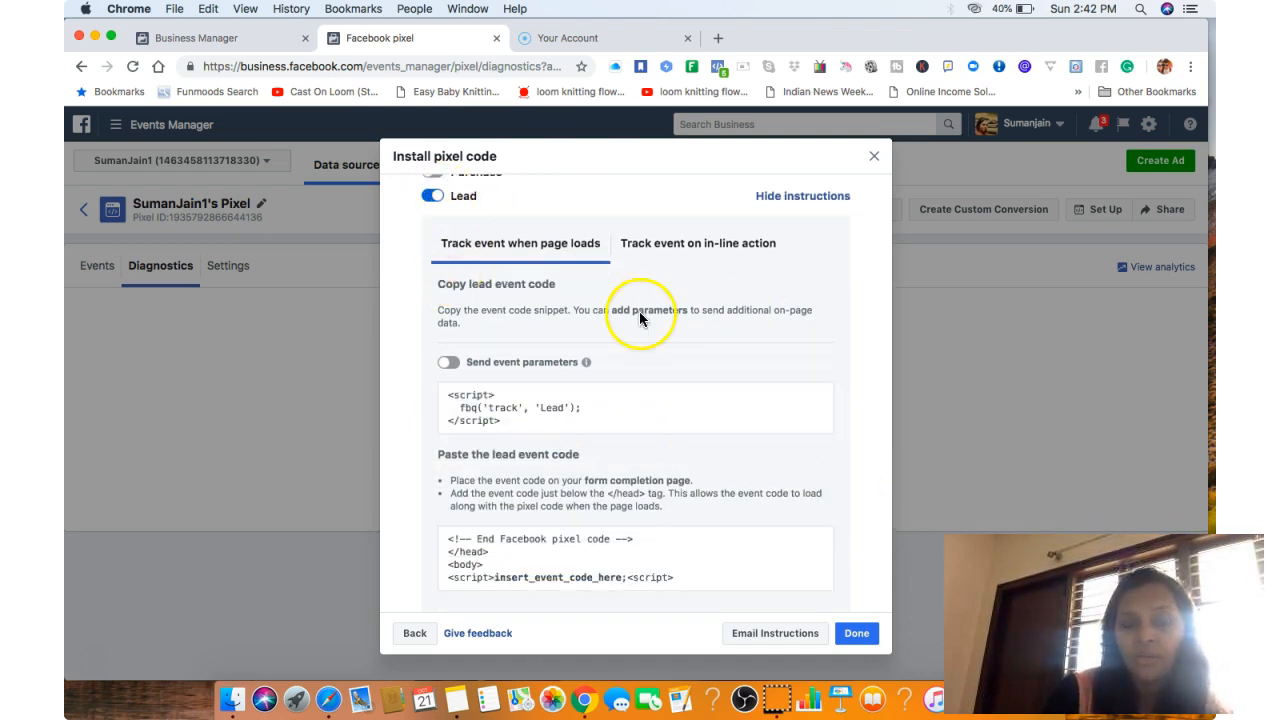
click(527, 411)
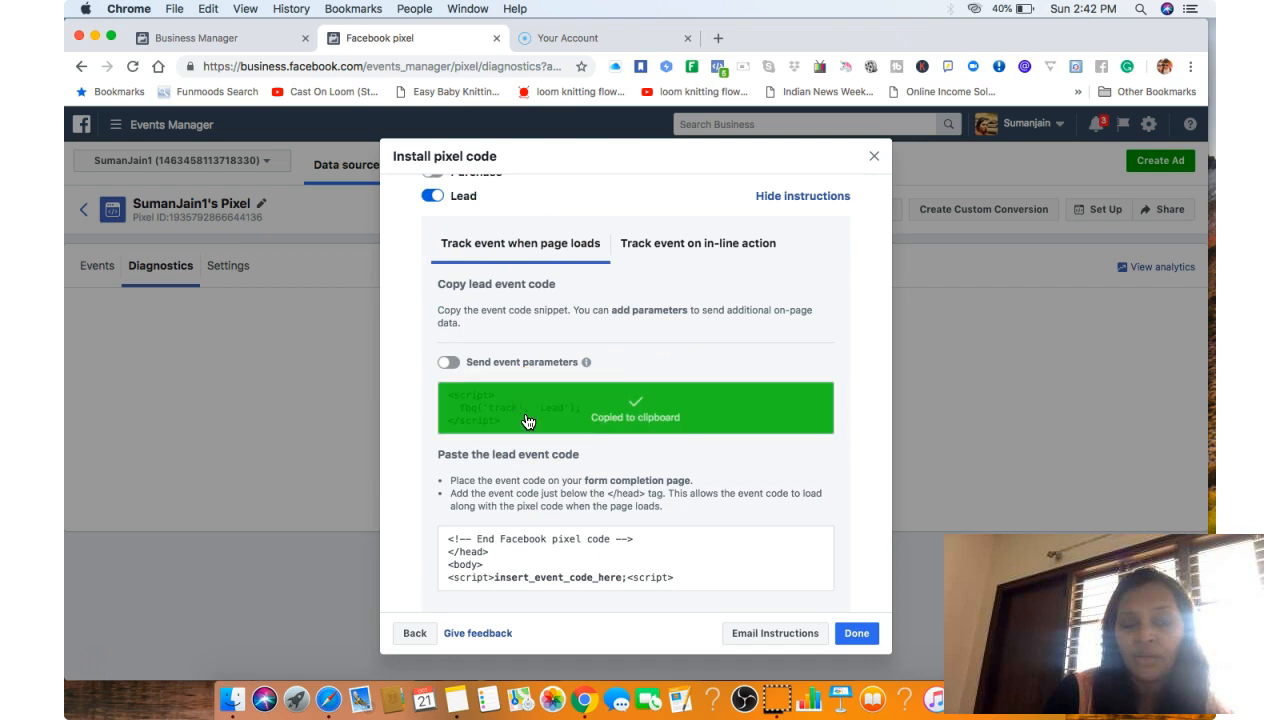
- Switch to Notes, paste the Lead event script below the thank you page notes, and select only its fbq('track', 'Lead'); line for copying
click(456, 700)
click(481, 488)
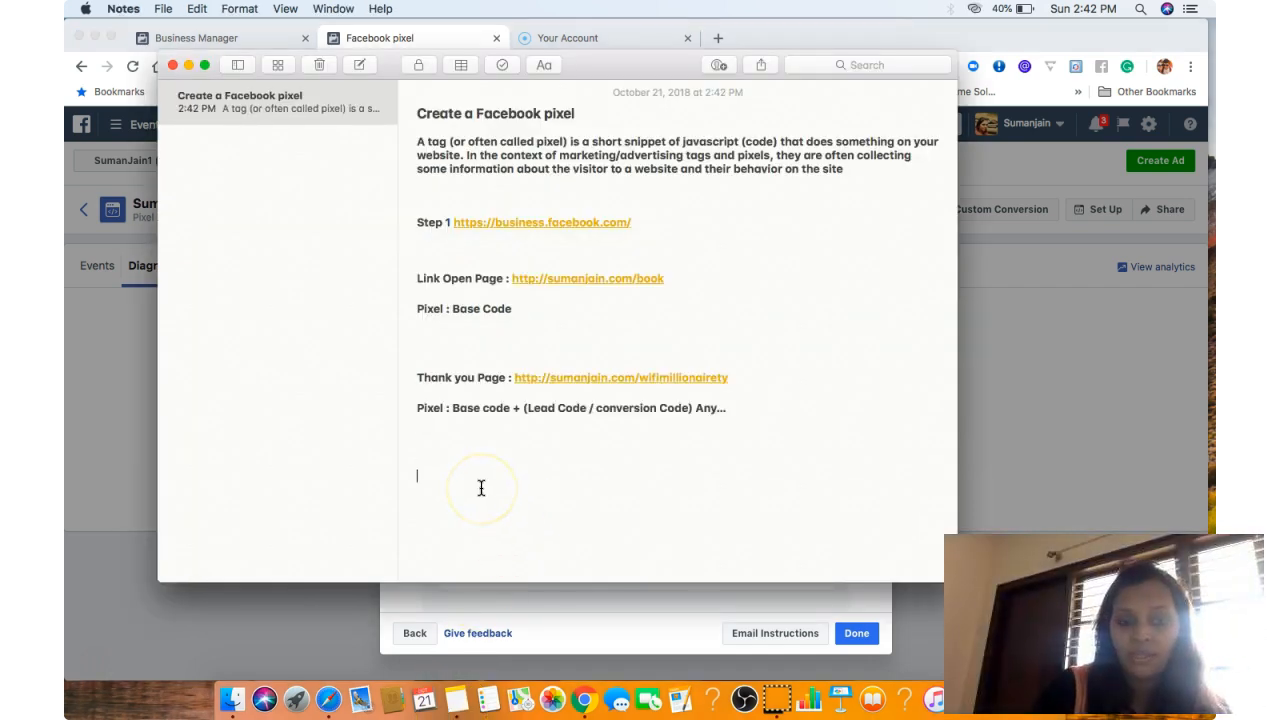
text(<script>  fbq('track', 'Lead'); </script>)
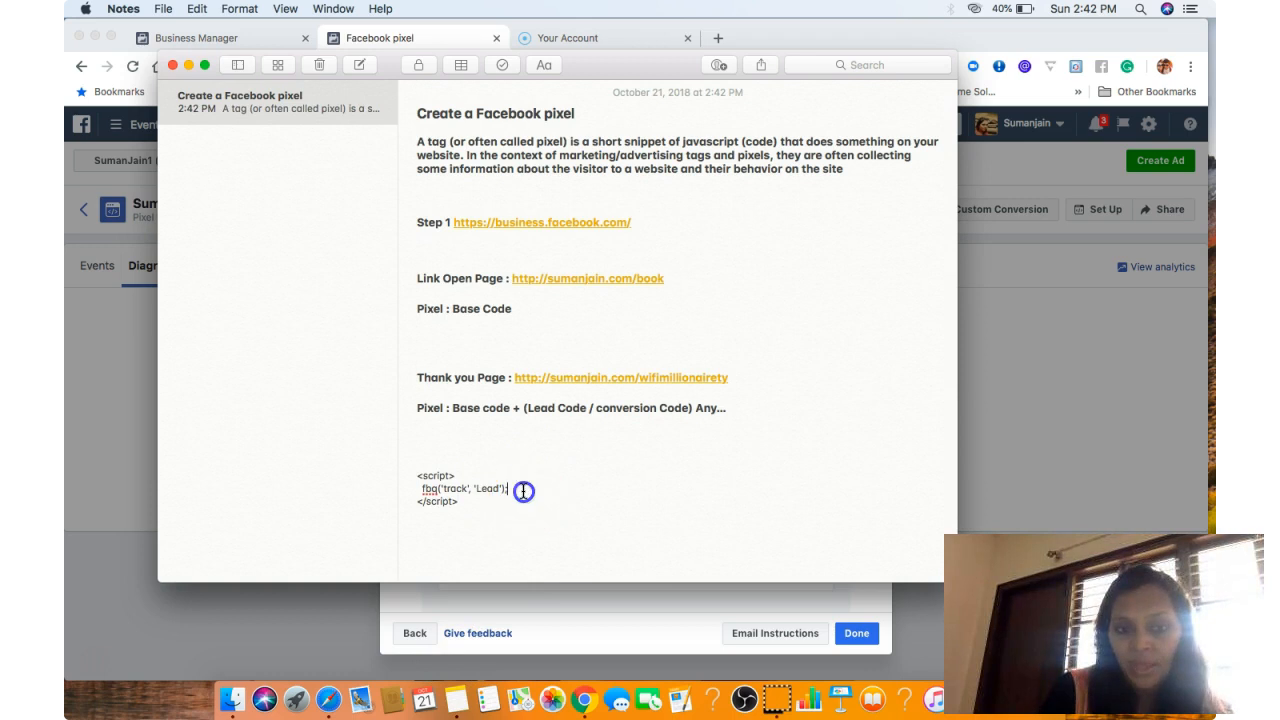
drag(523, 491, 437, 493)
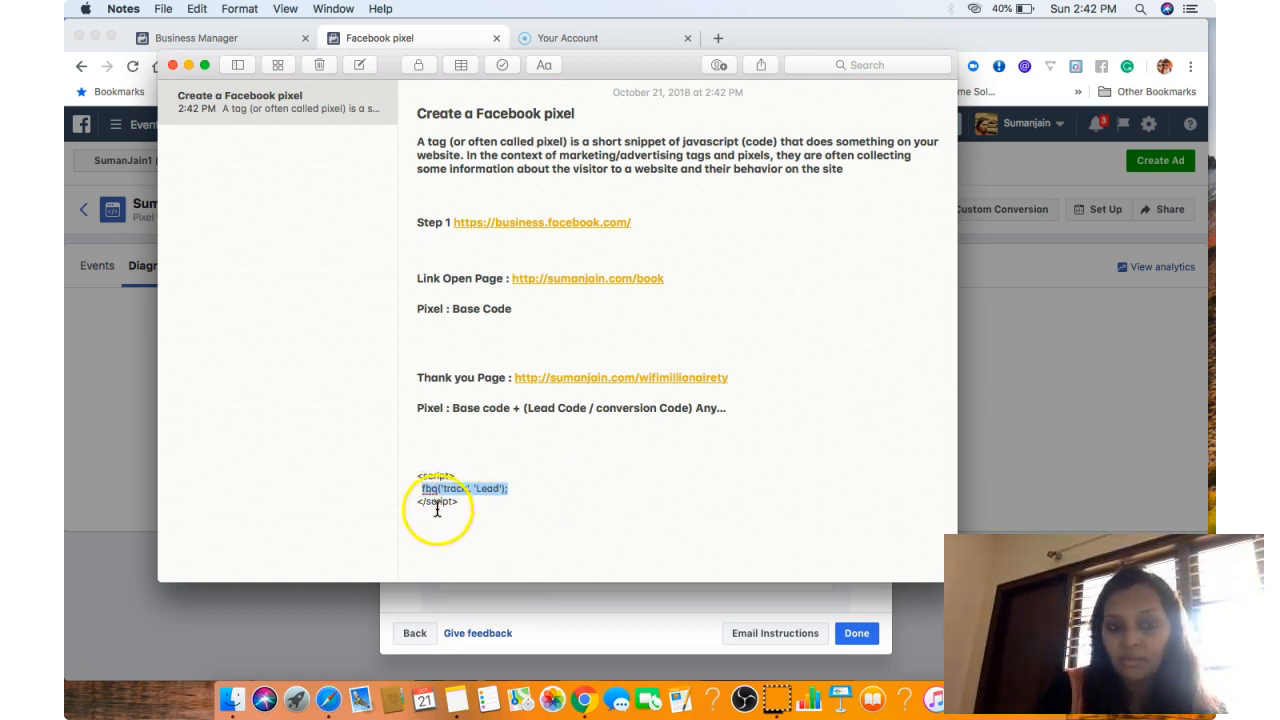
- In Safari, add fbq('track', 'Lead'); below the PageView line in the Thank You/Bridge Page's header tracking code and exit the page editor
click(328, 699)
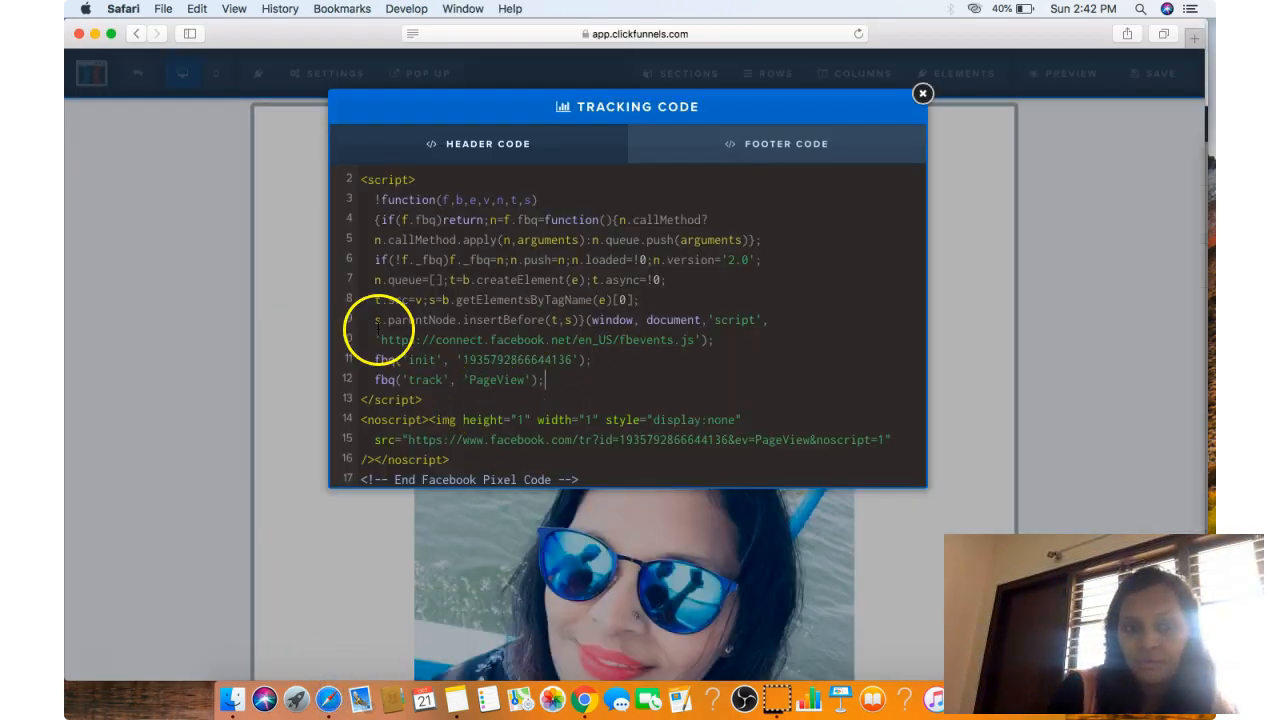
click(510, 393)
key(Return)
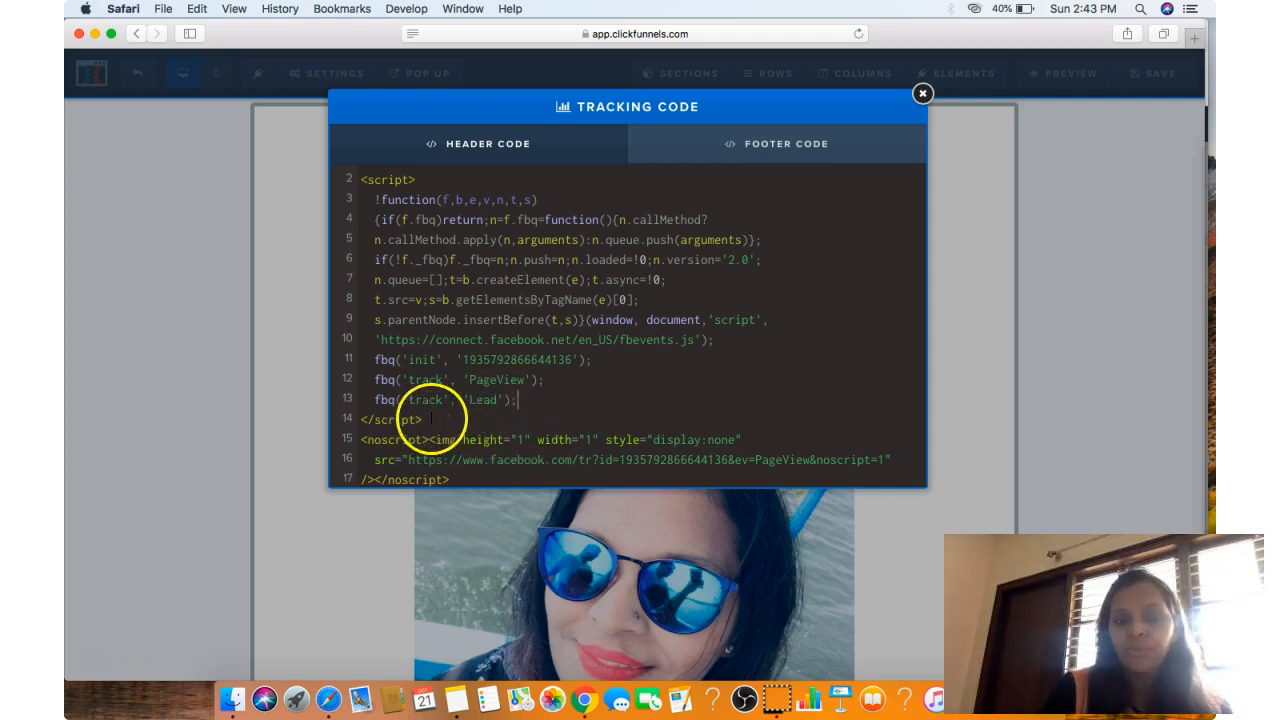
click(1025, 320)
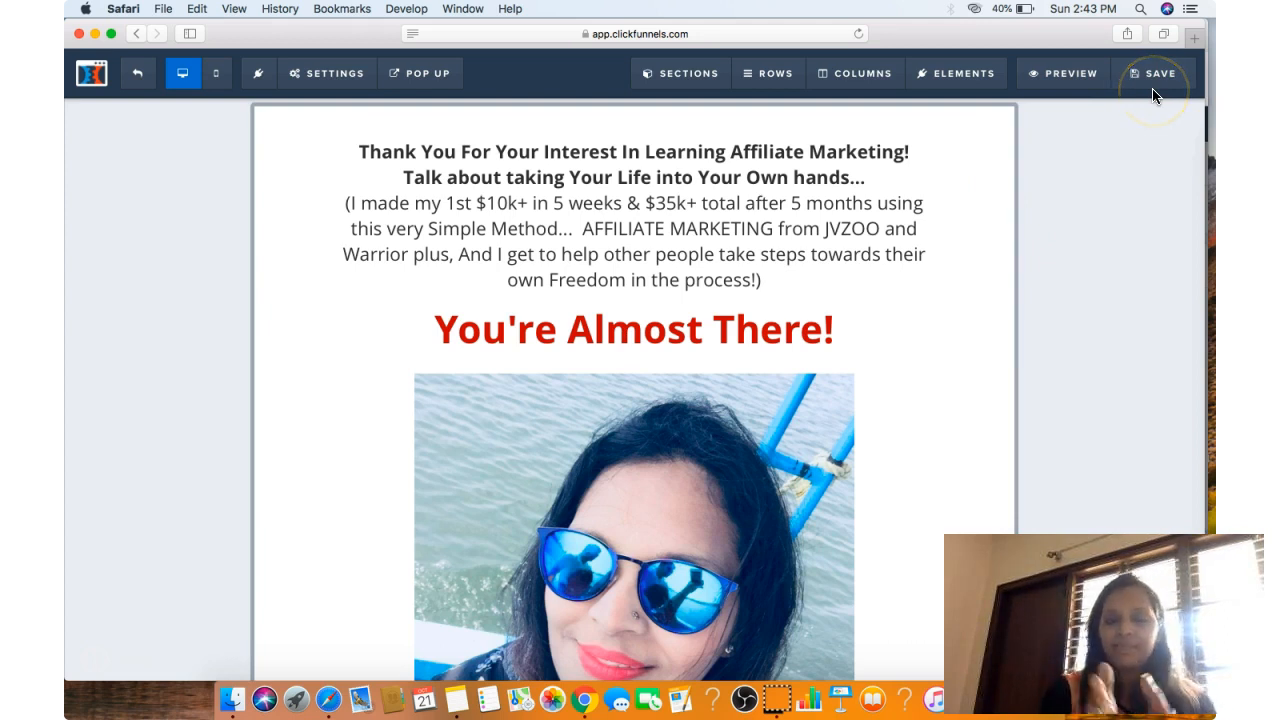
click(137, 73)
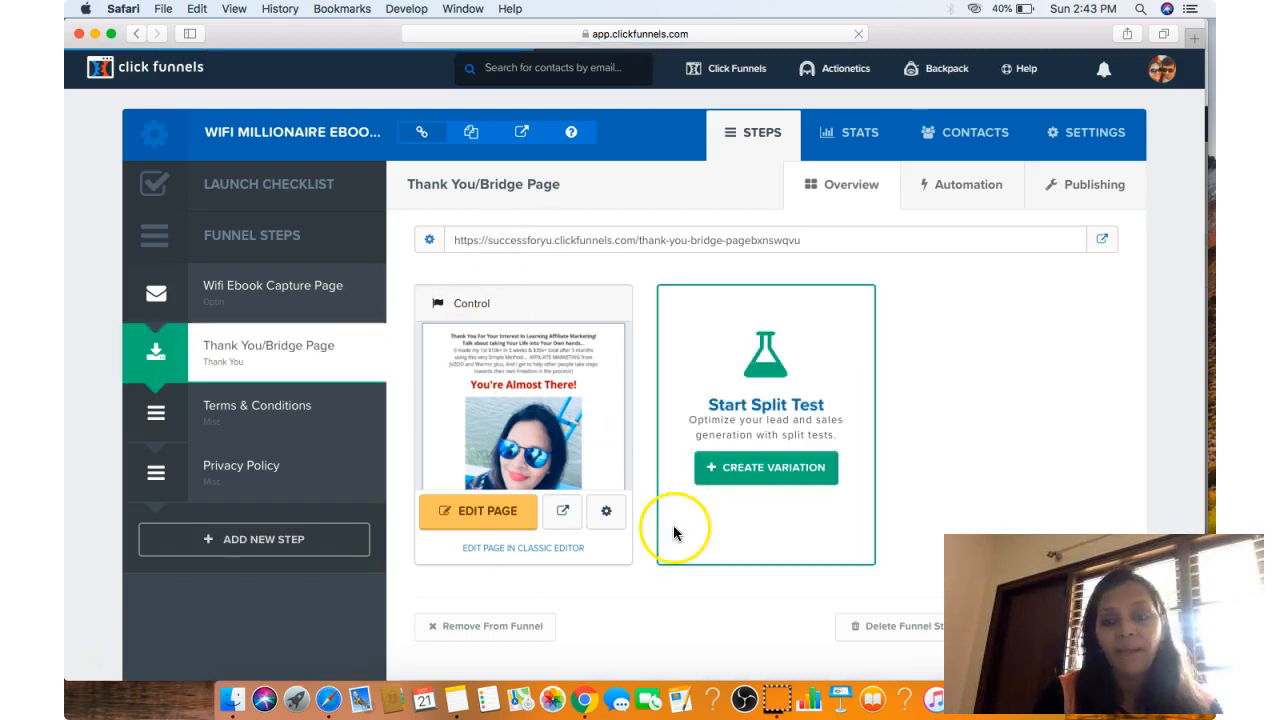
- Return to Chrome, finish the pixel installation, and start a new custom conversion in Events Manager
click(584, 699)
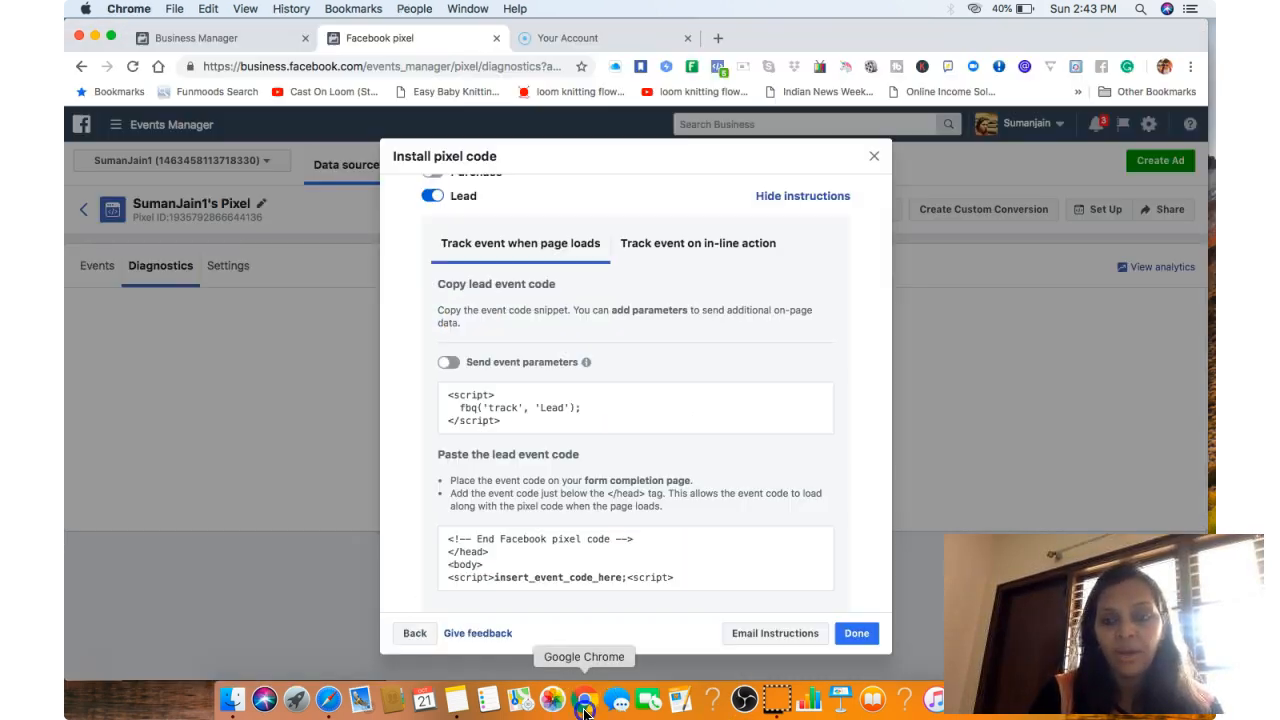
click(860, 633)
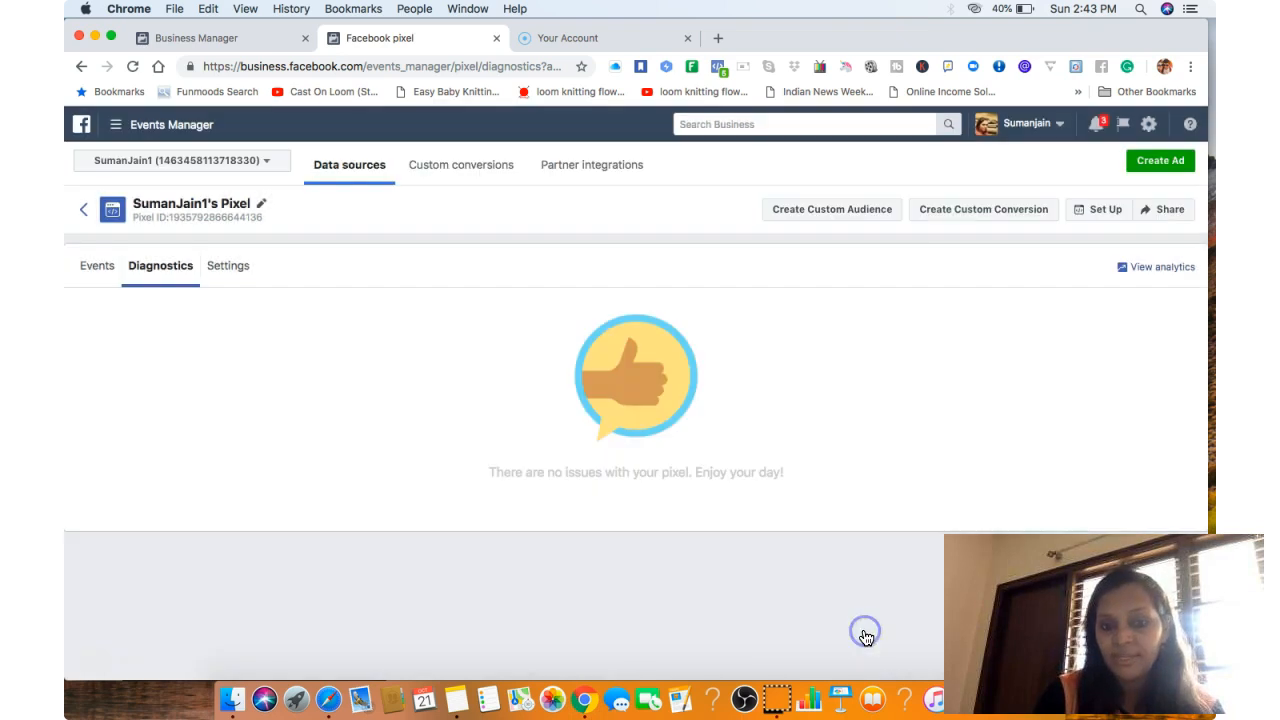
click(451, 172)
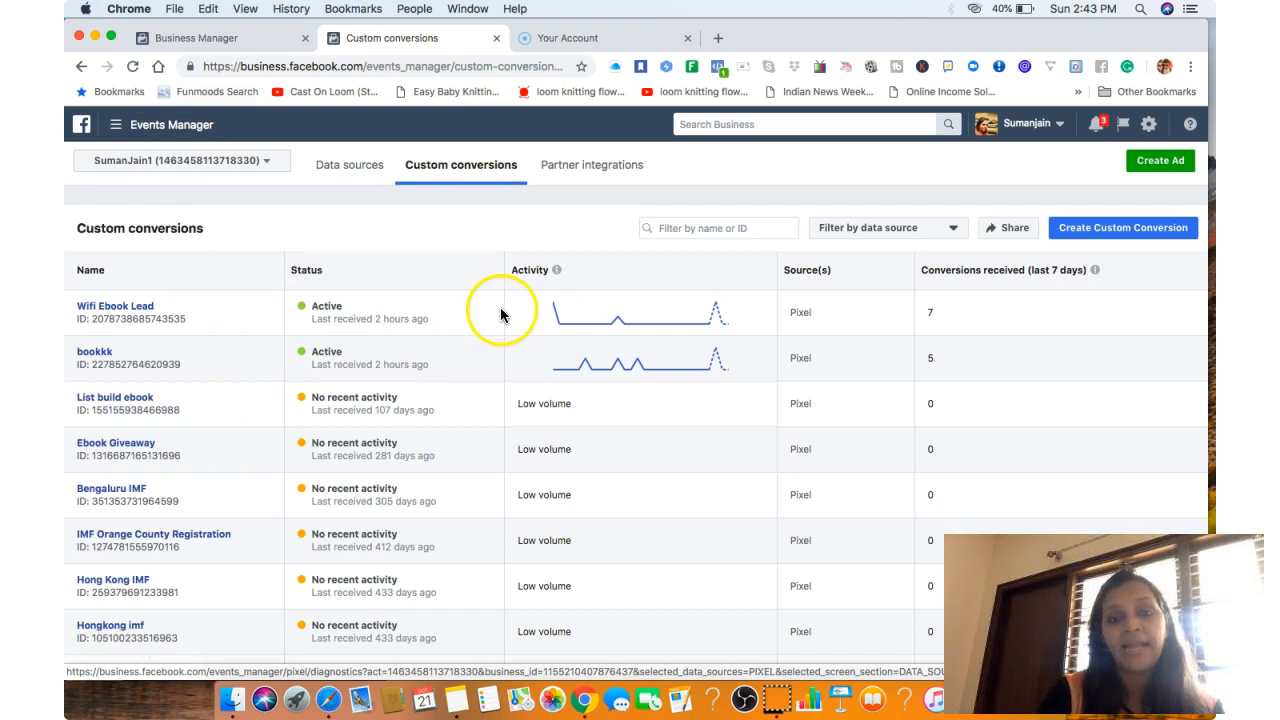
click(1127, 233)
click(1111, 234)
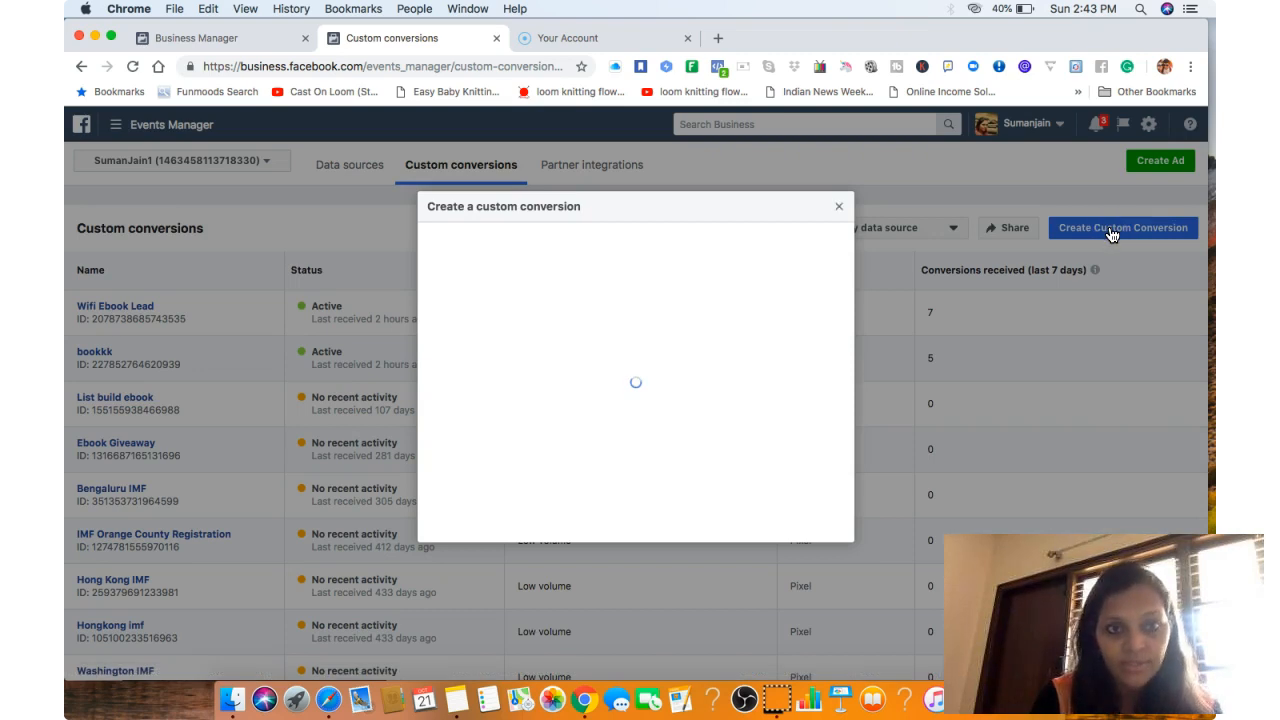
- Copy the thank you page URL from Notes and return to the custom conversion form in Chrome
click(458, 703)
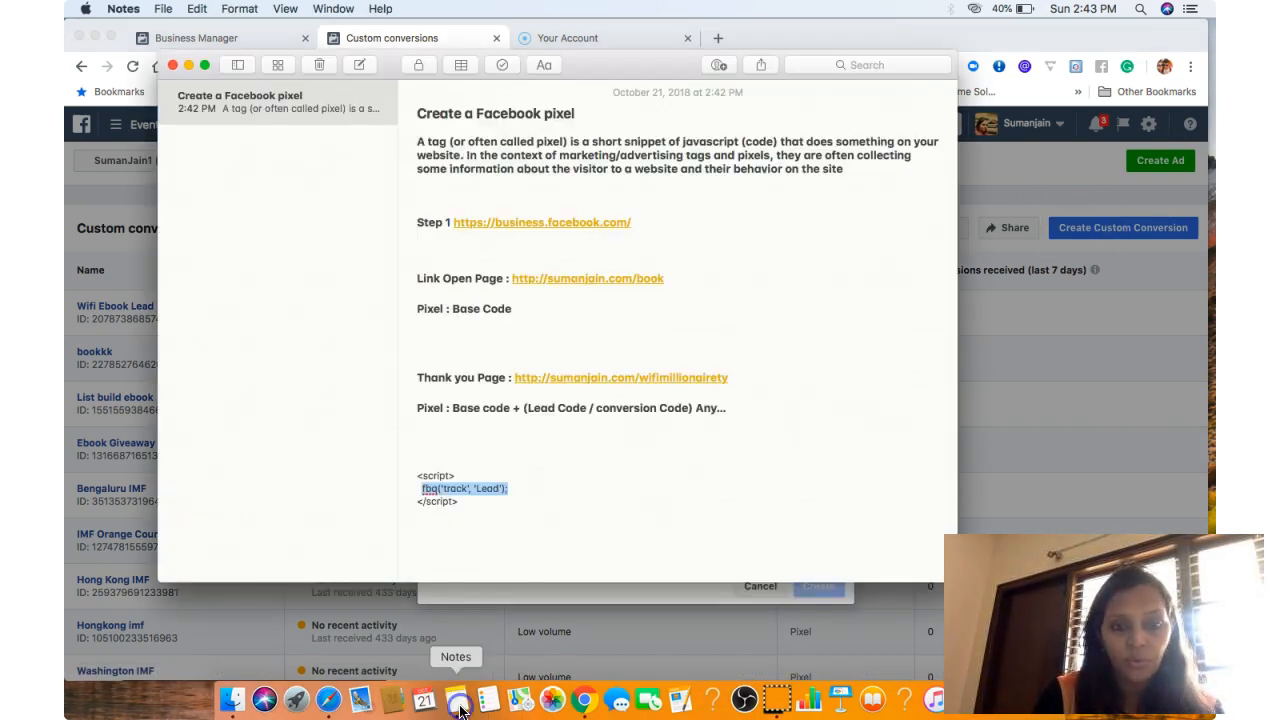
drag(736, 378, 516, 375)
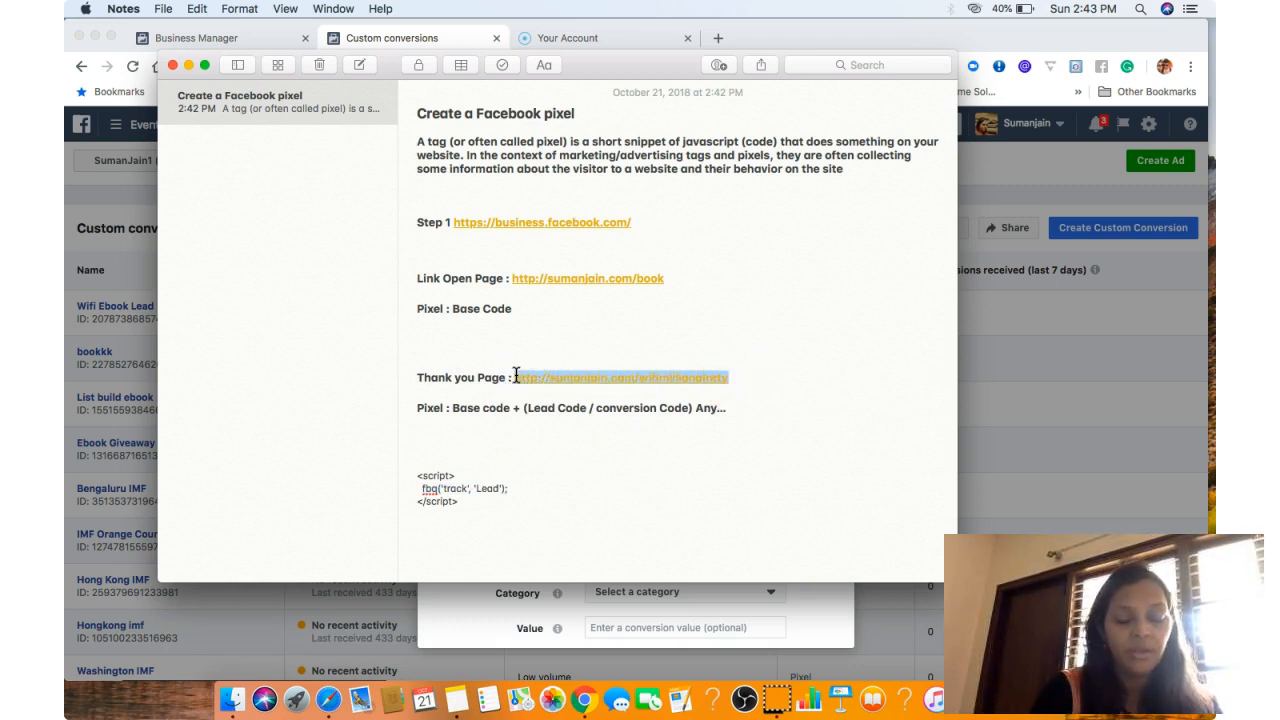
click(453, 628)
- Set the custom conversion's website event to Lead with a rule that the URL equals the copied thank you page address
click(706, 331)
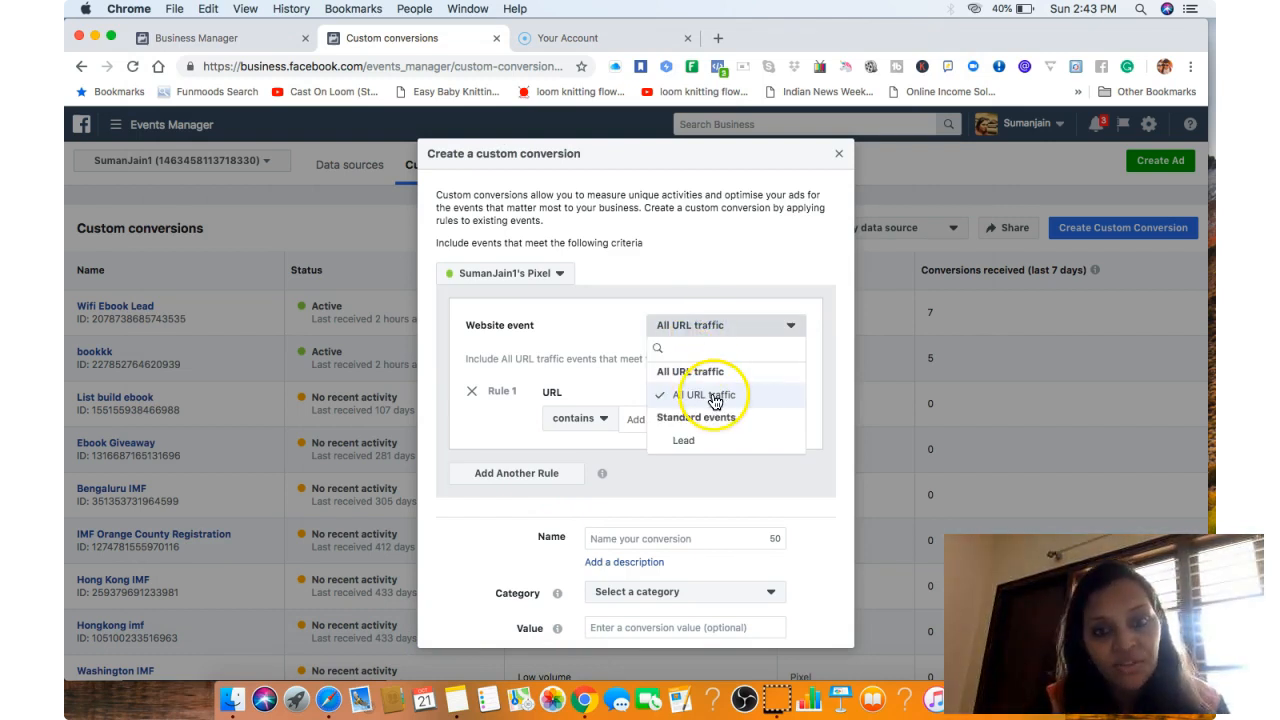
click(685, 443)
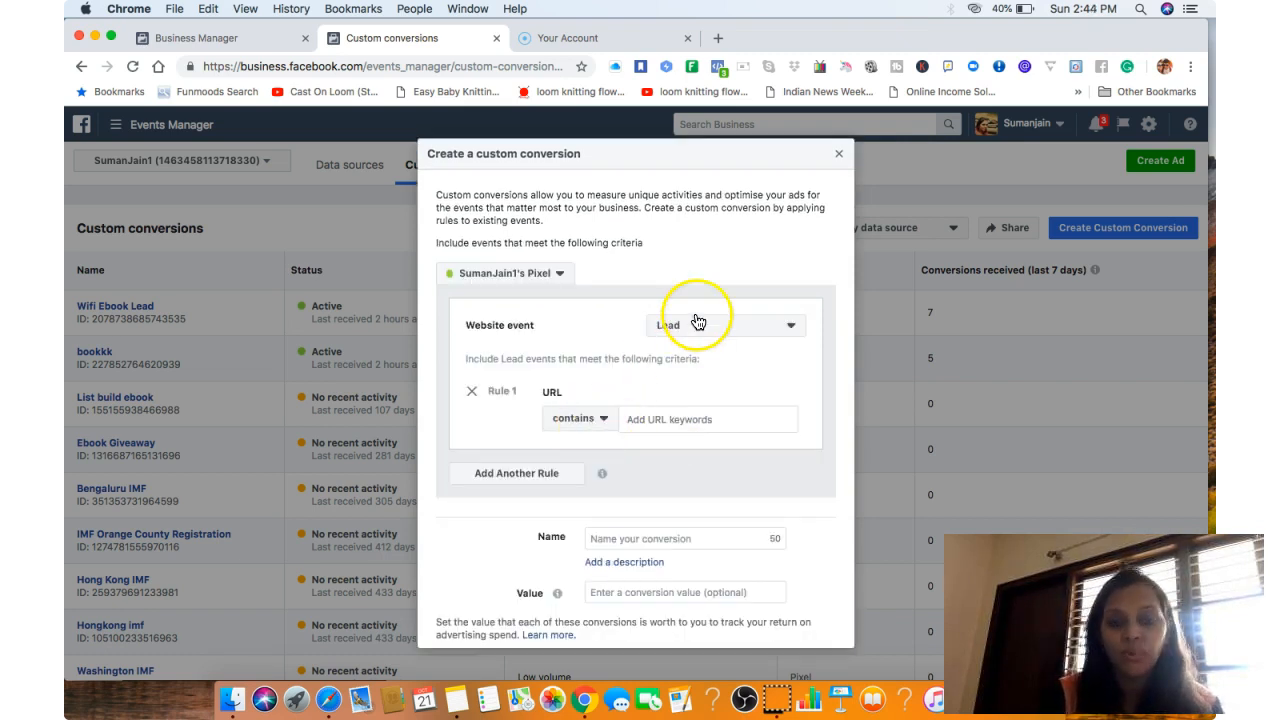
click(590, 424)
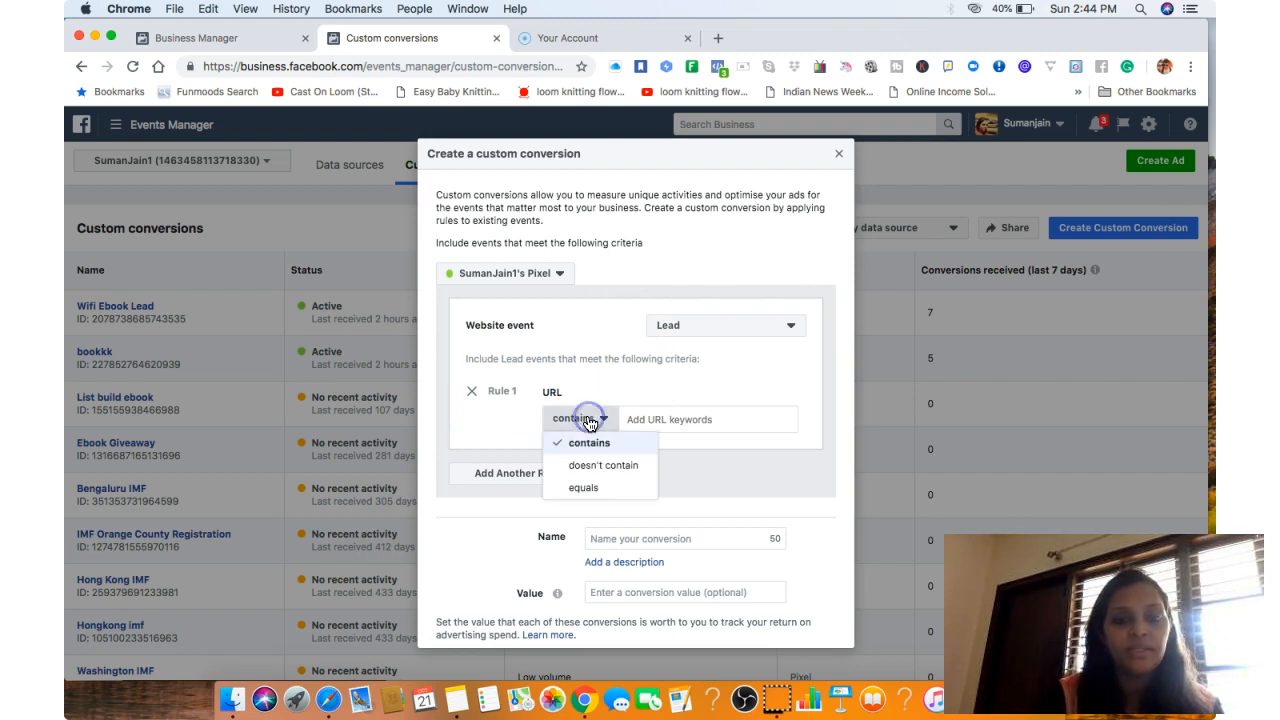
click(592, 488)
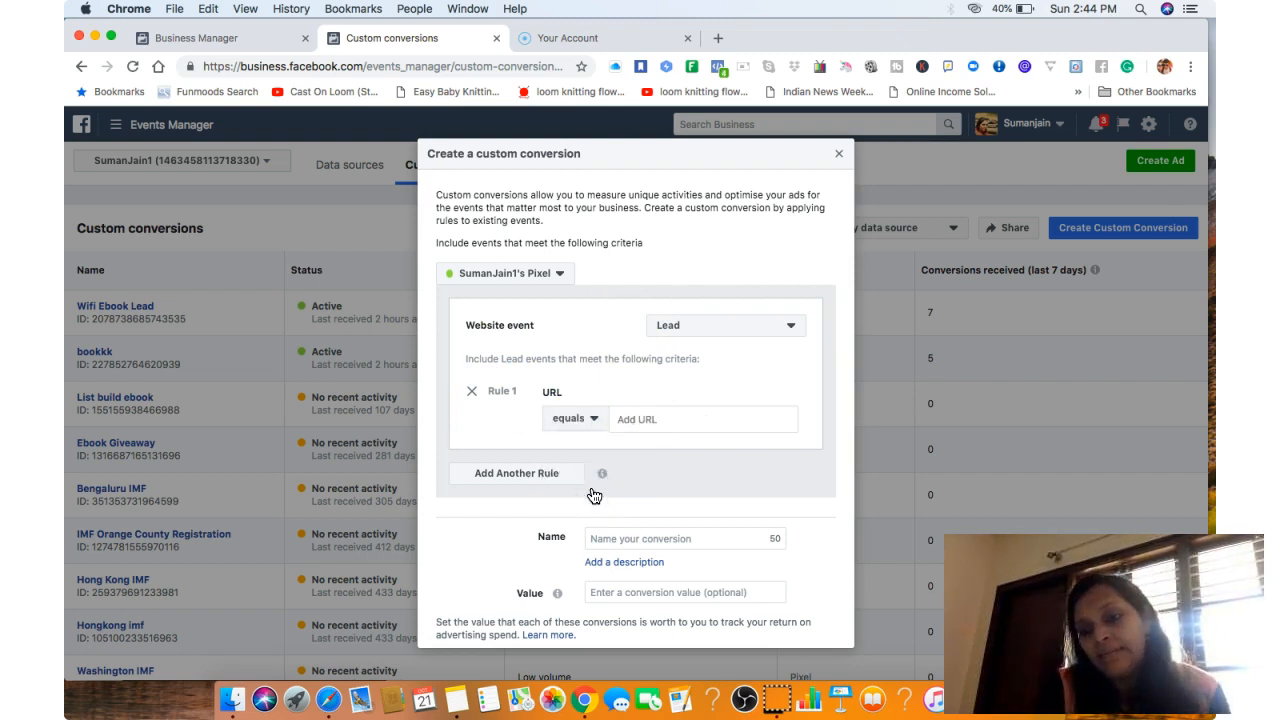
click(650, 425)
text(http://sumanjain.com/wifimillionairety)
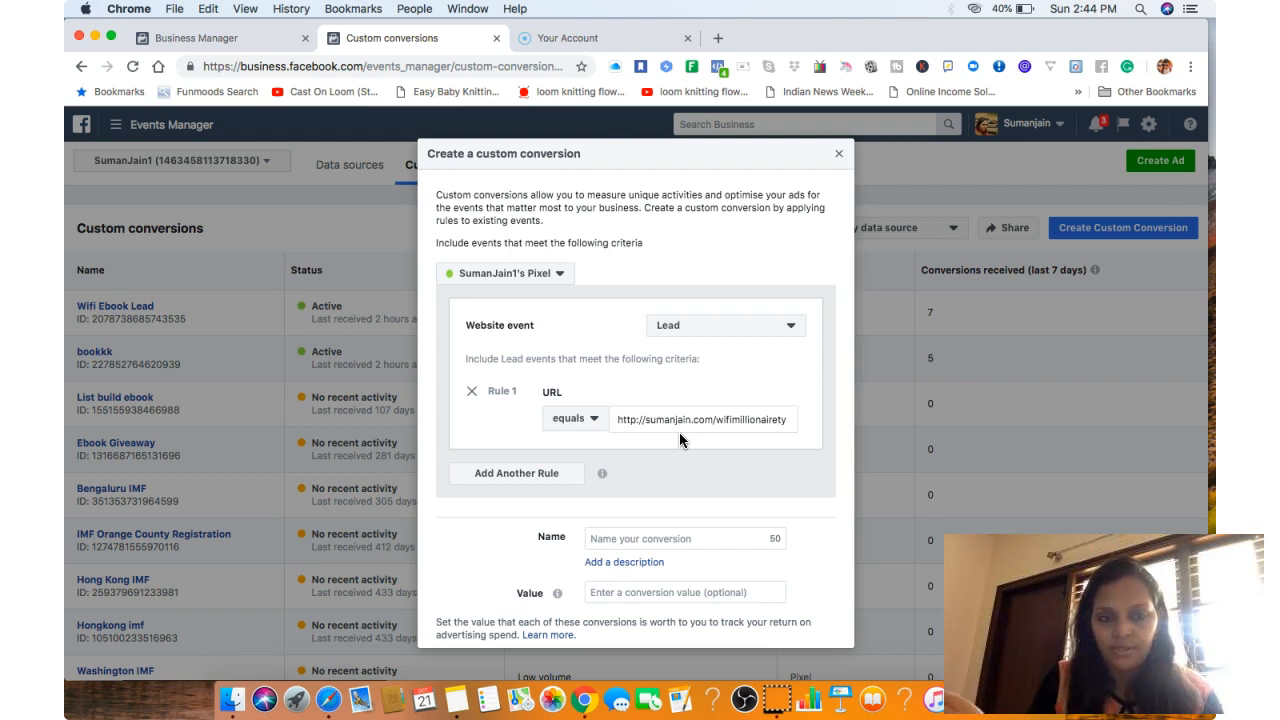
click(498, 551)
scroll(500, 547, down, 3)
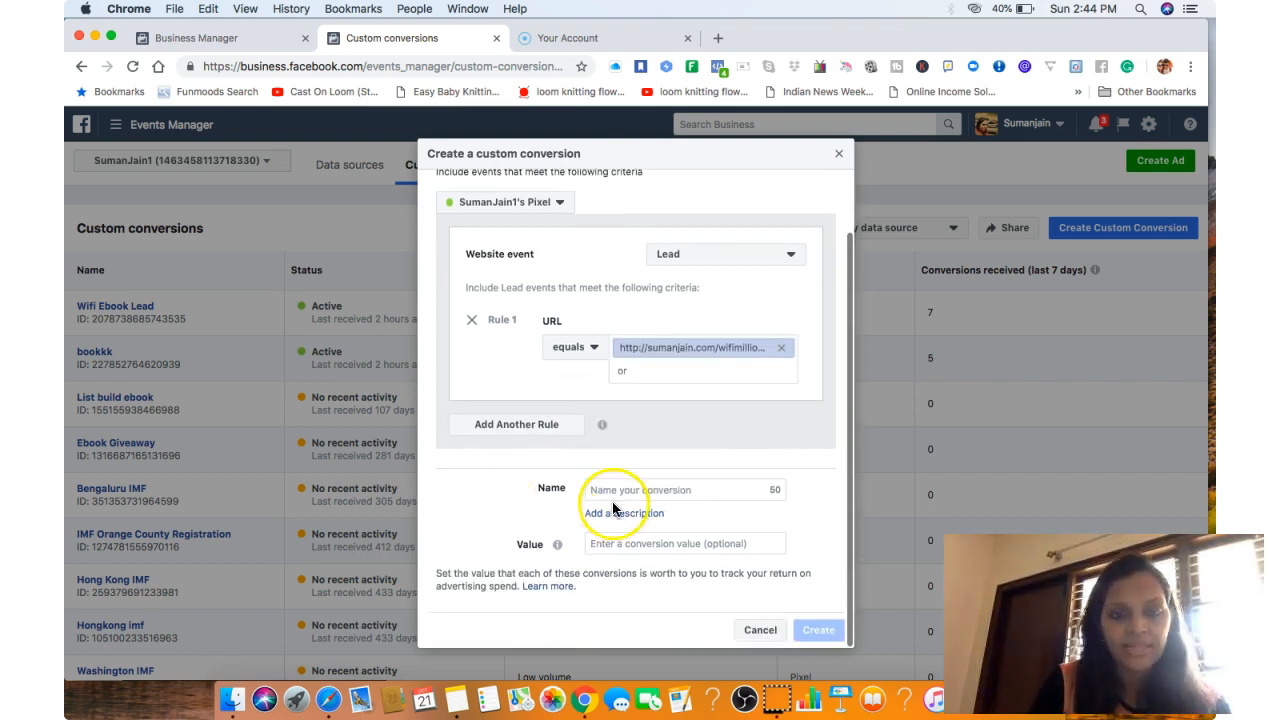
- Name the custom conversion test, set its value to 100, and try to create it
click(617, 491)
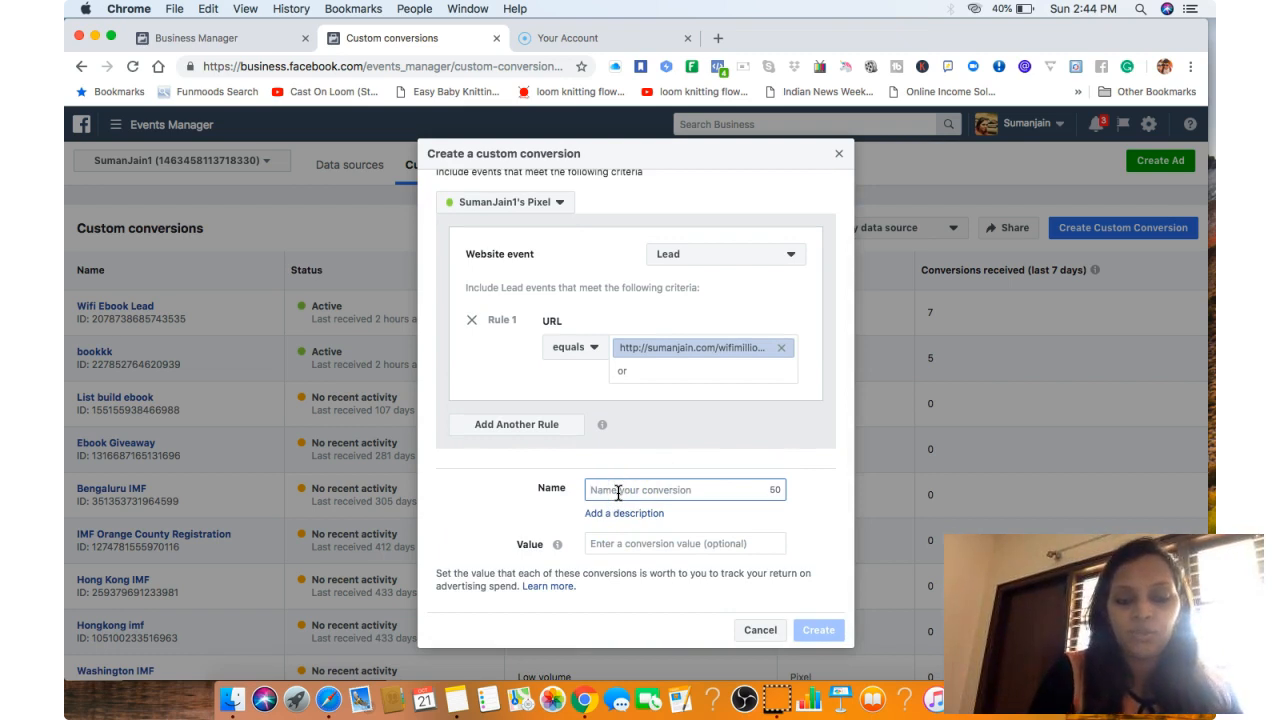
text(test)
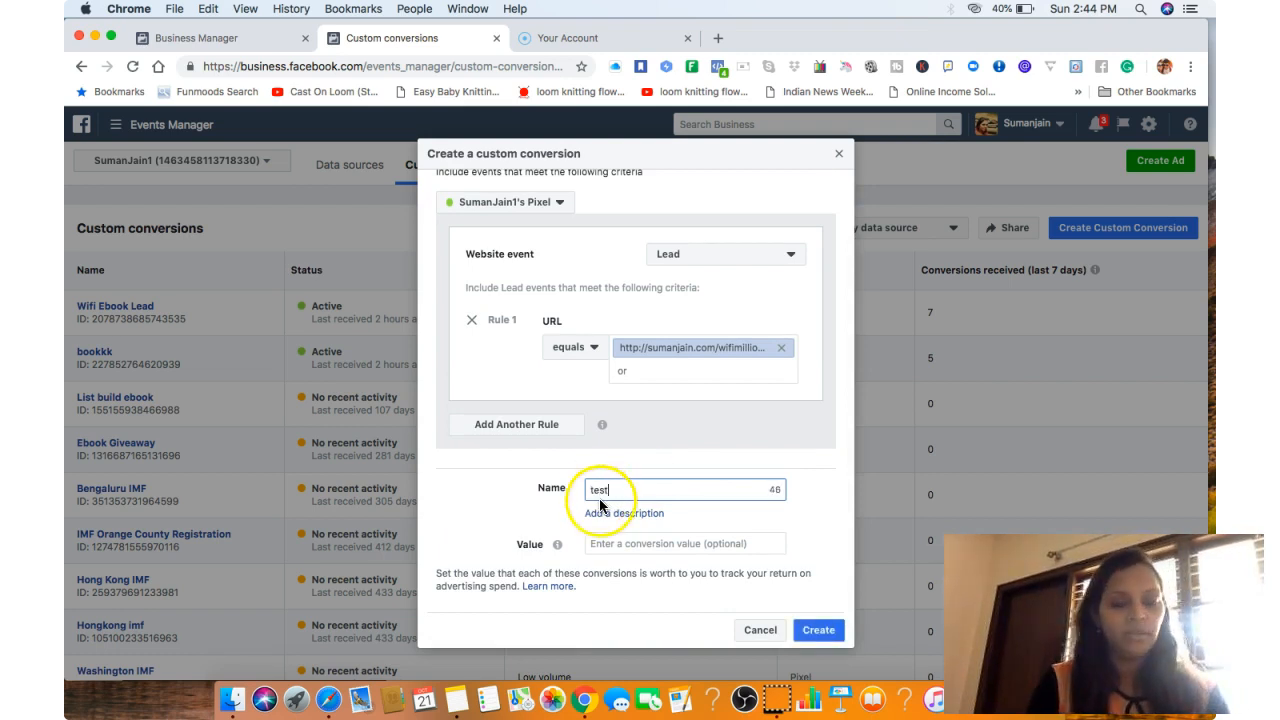
click(621, 543)
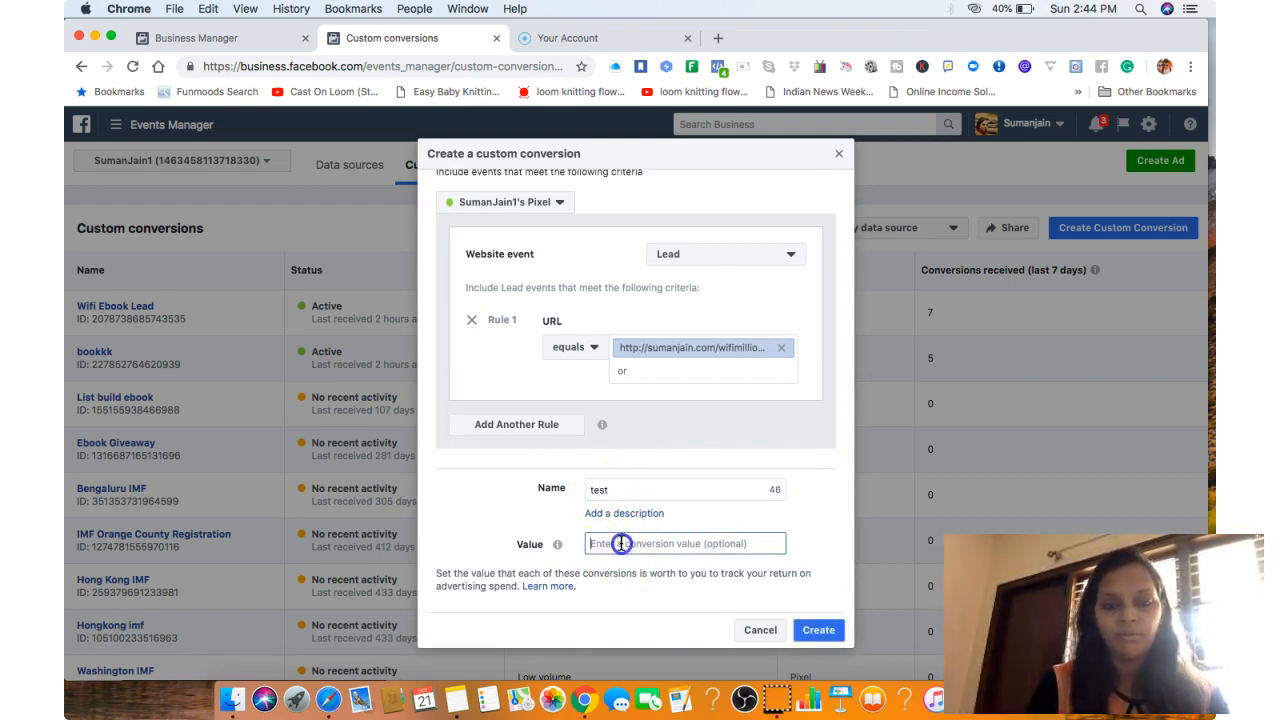
text(100)
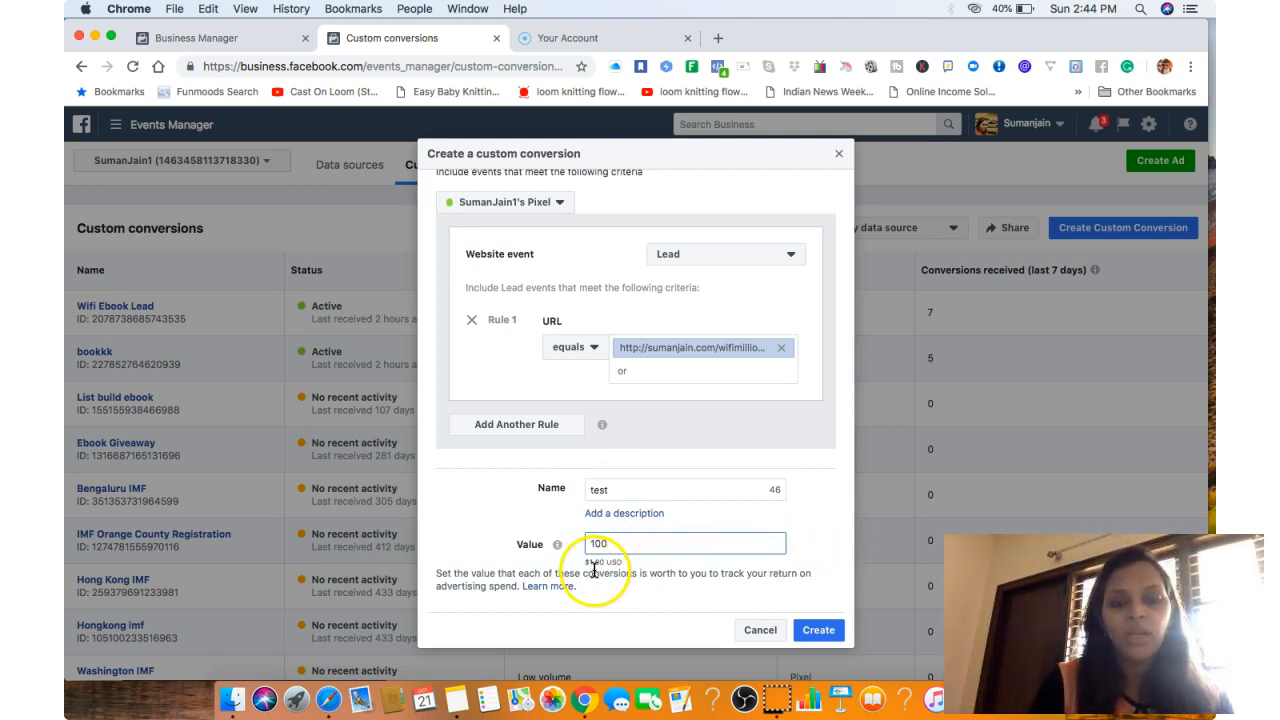
click(816, 631)
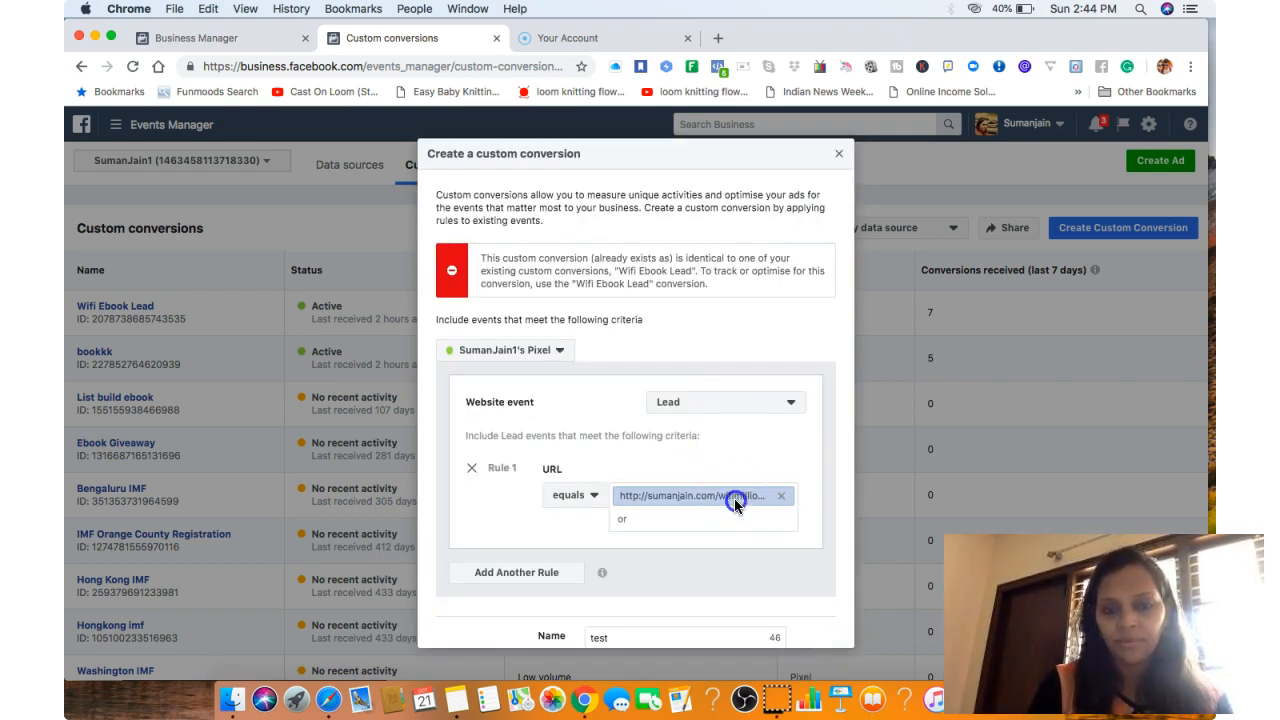
- Change the custom conversion's website event to All URL traffic, with a rule that the URL contains the thank you page address ending in wifimillionairety
click(617, 524)
click(590, 495)
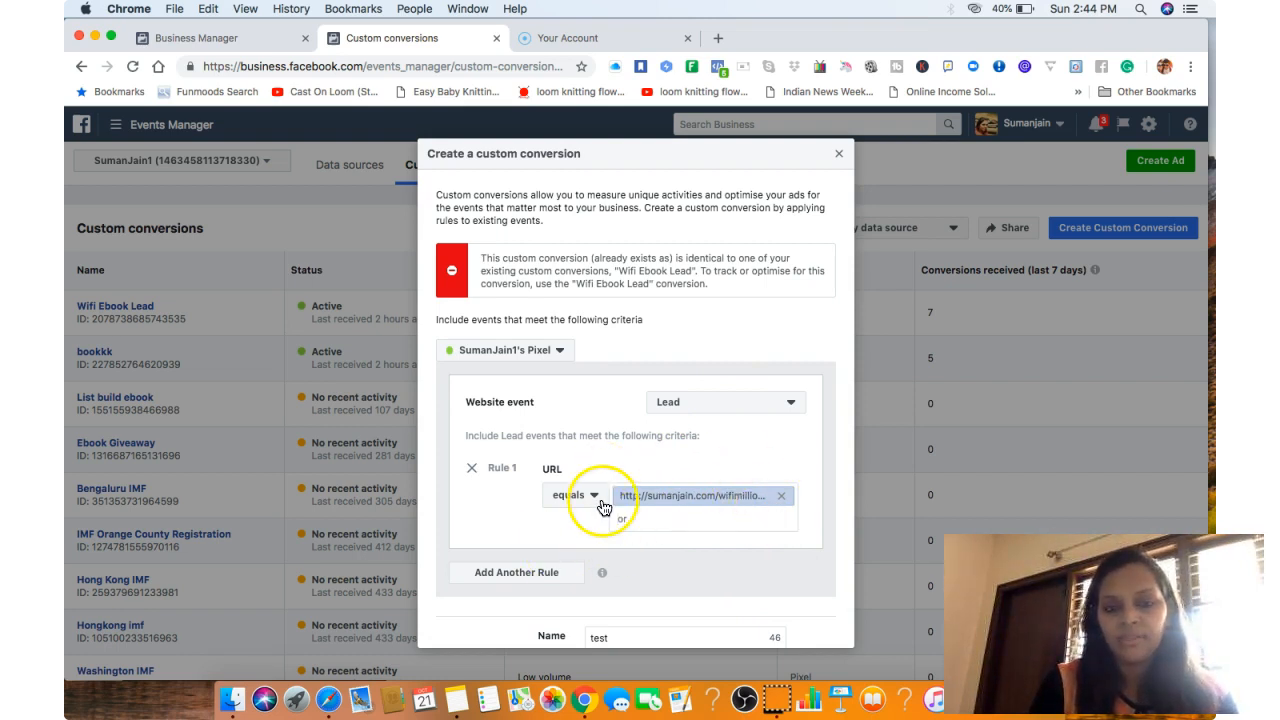
click(712, 414)
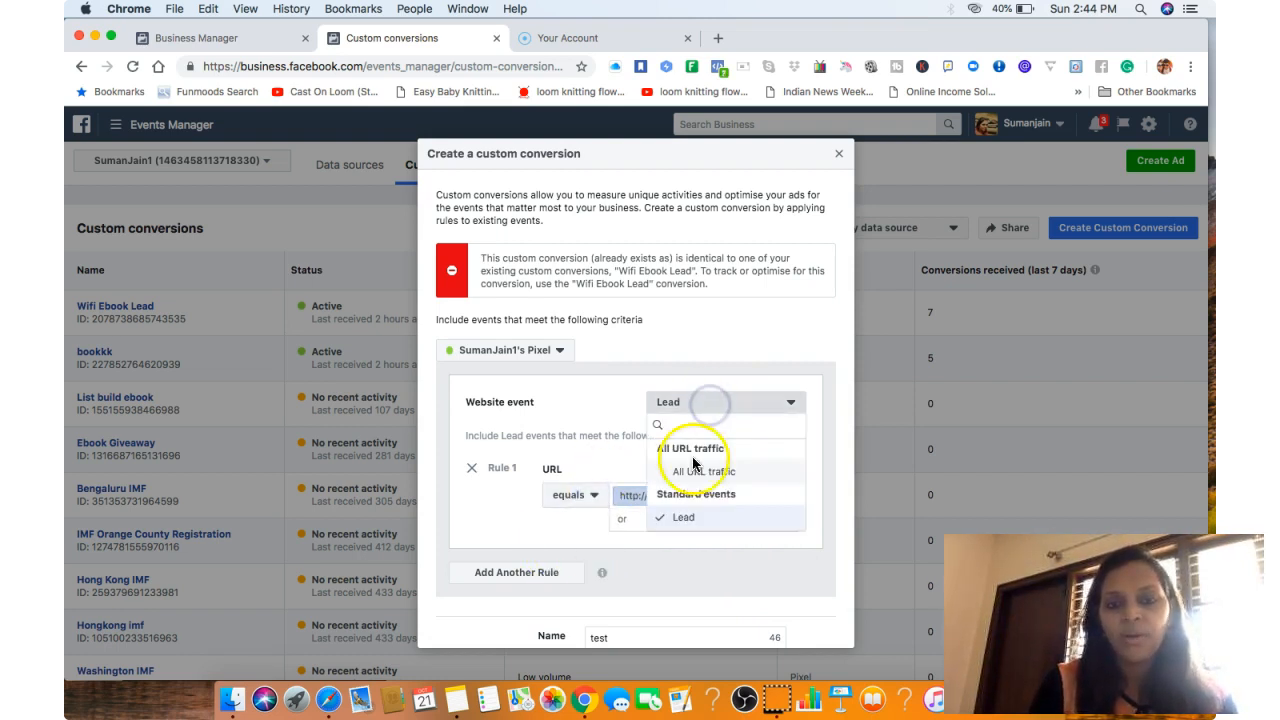
click(699, 470)
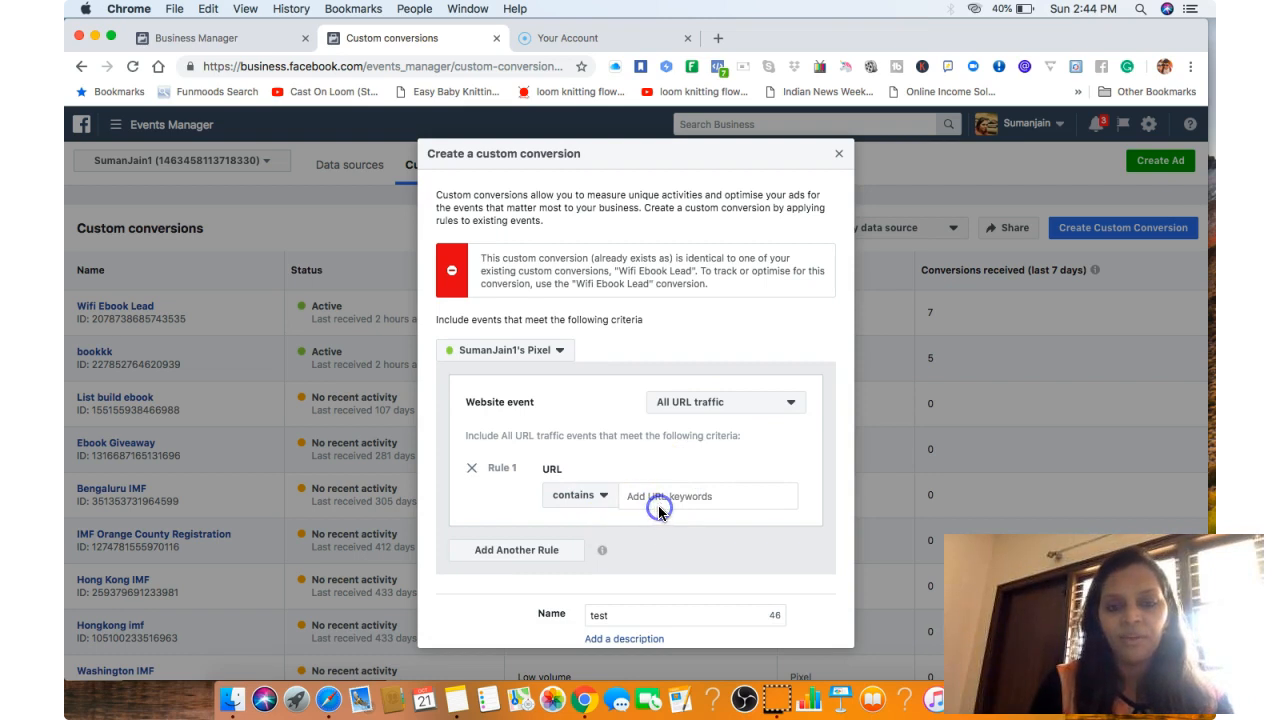
text(http://sumanjain.com/wifimillionairety)
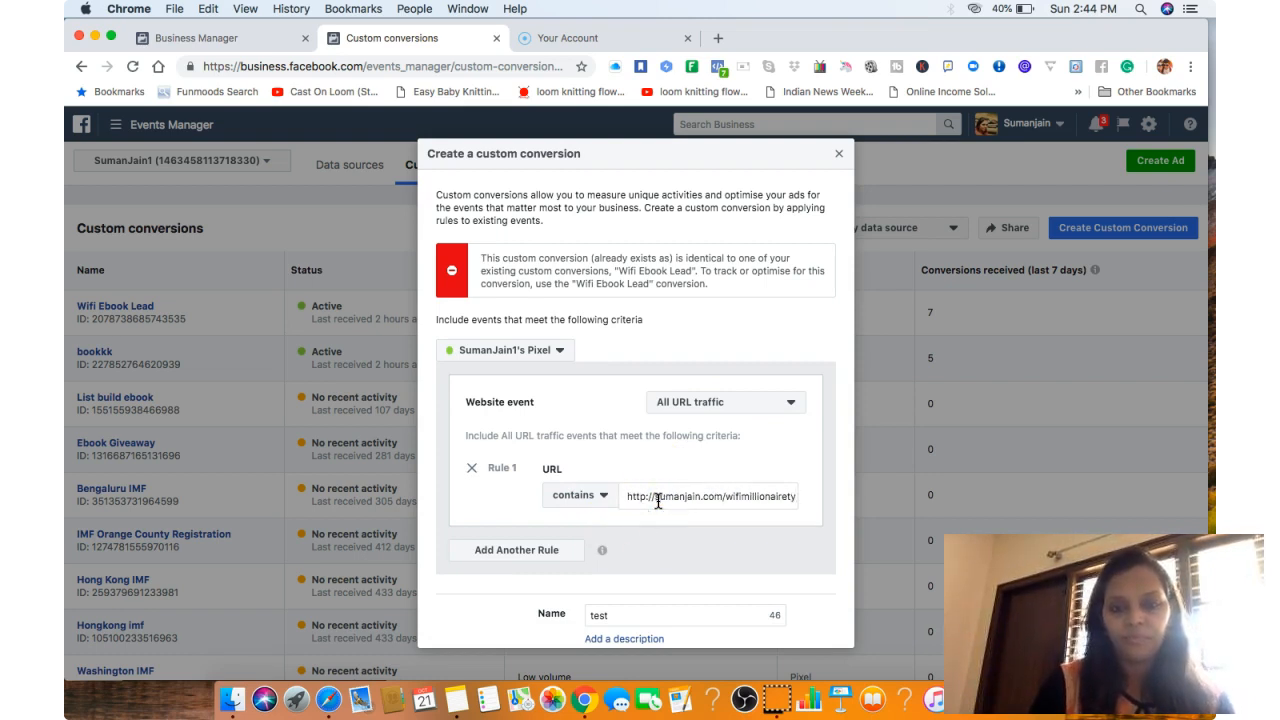
click(473, 530)
- Set the custom conversion's category to Complete Registration and create the conversion
scroll(473, 530, down, 4)
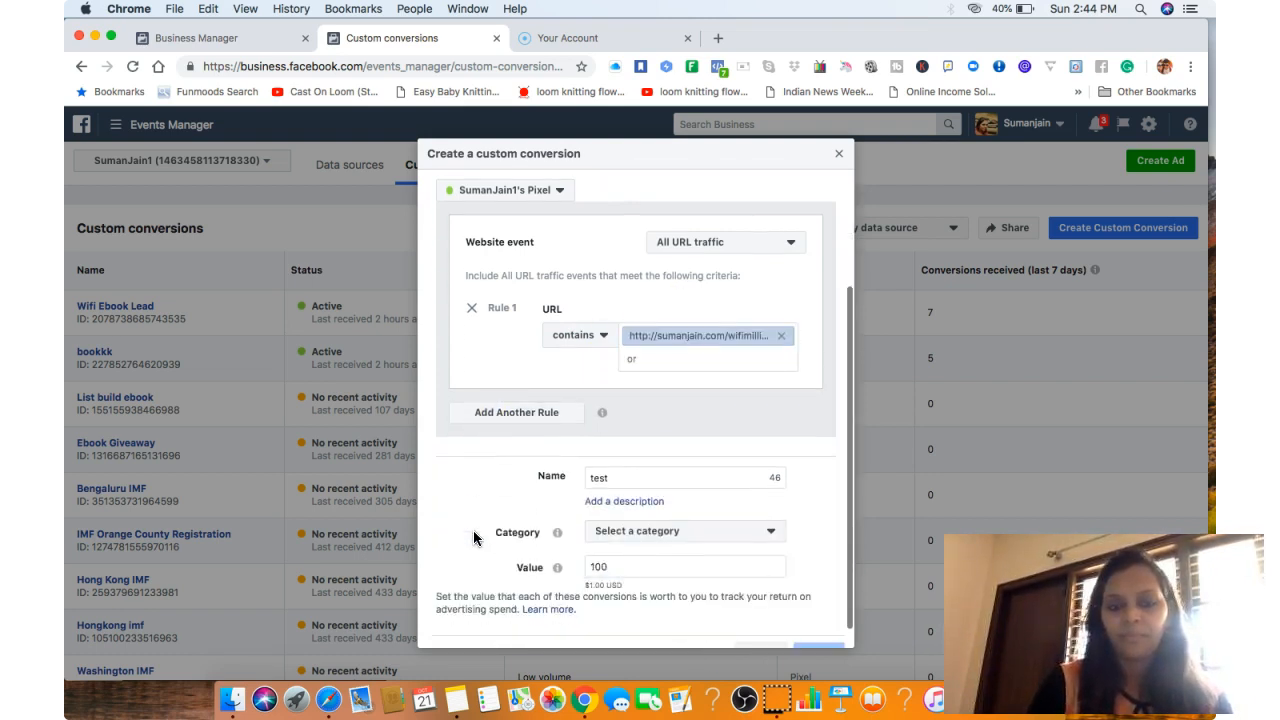
click(643, 507)
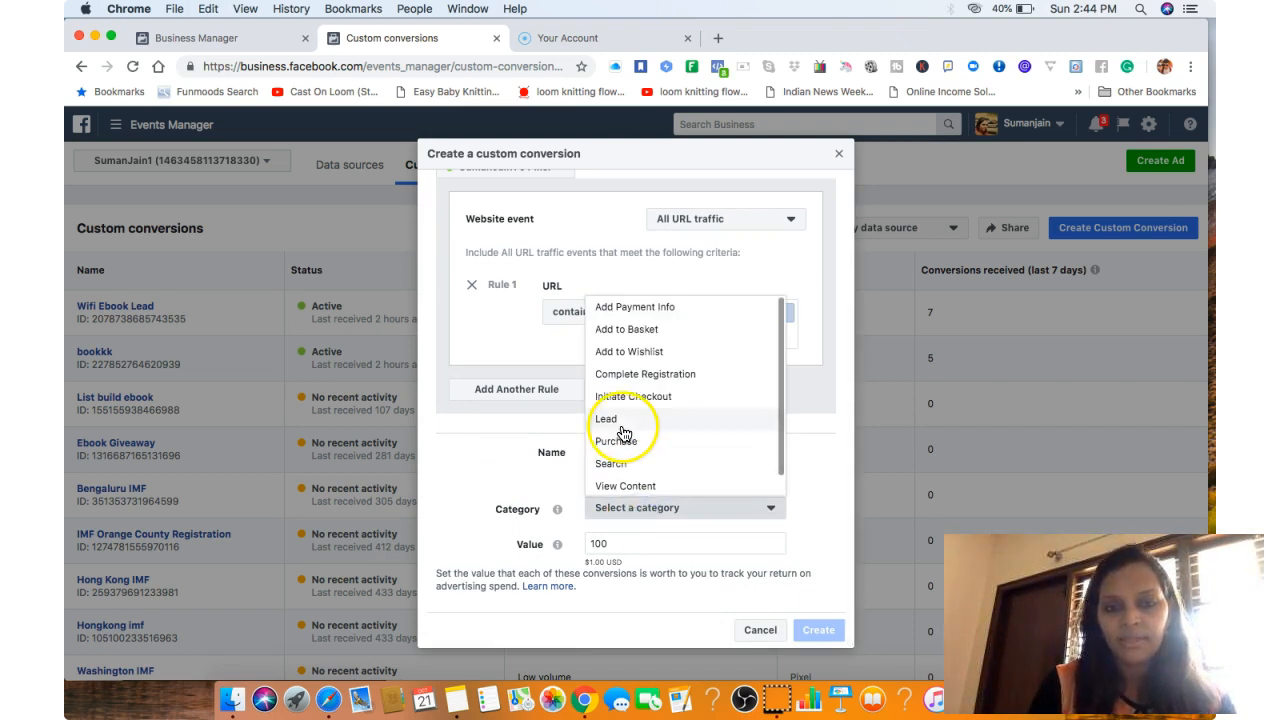
click(660, 373)
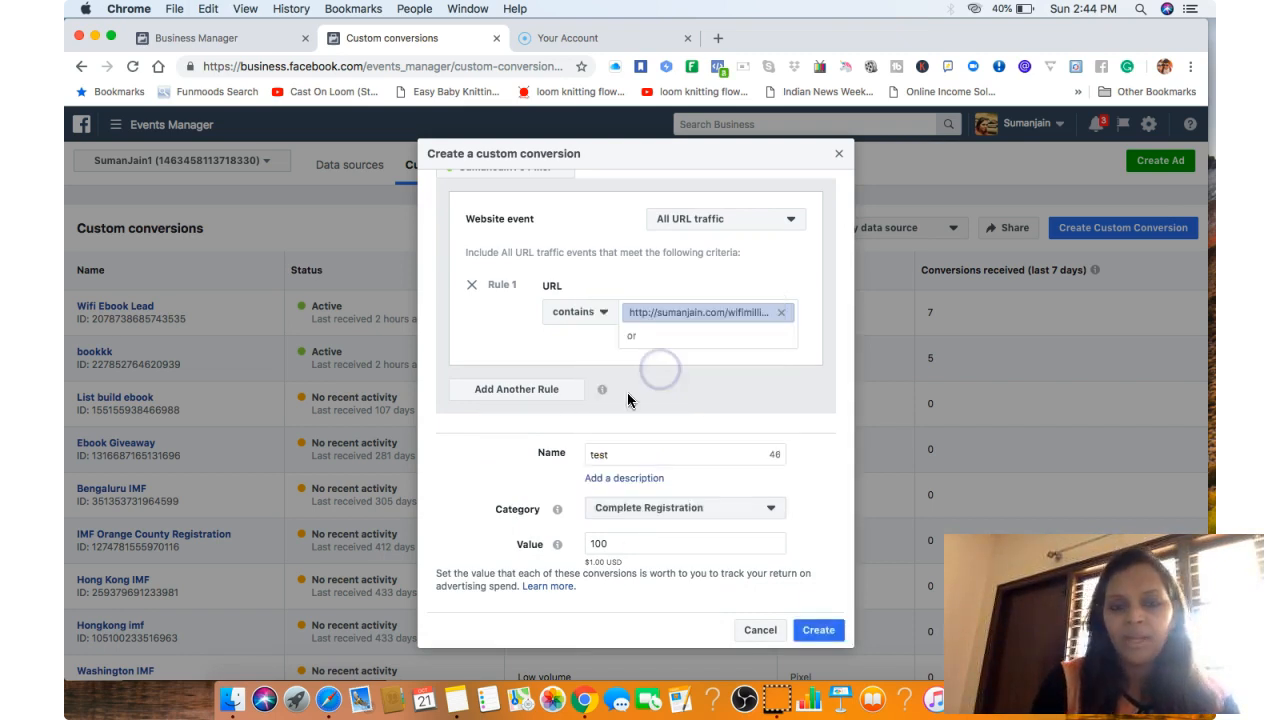
click(818, 630)
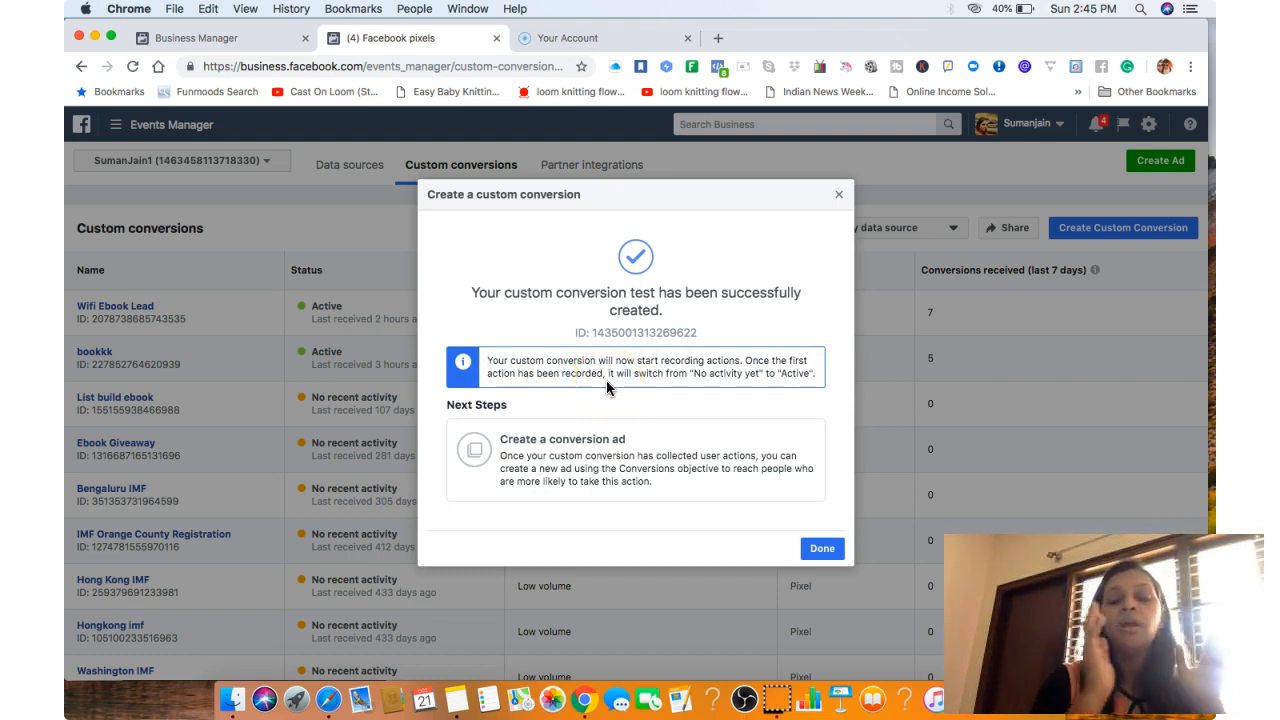
- Switch to Notes and copy the Link Open Page URL ending in /book
click(456, 700)
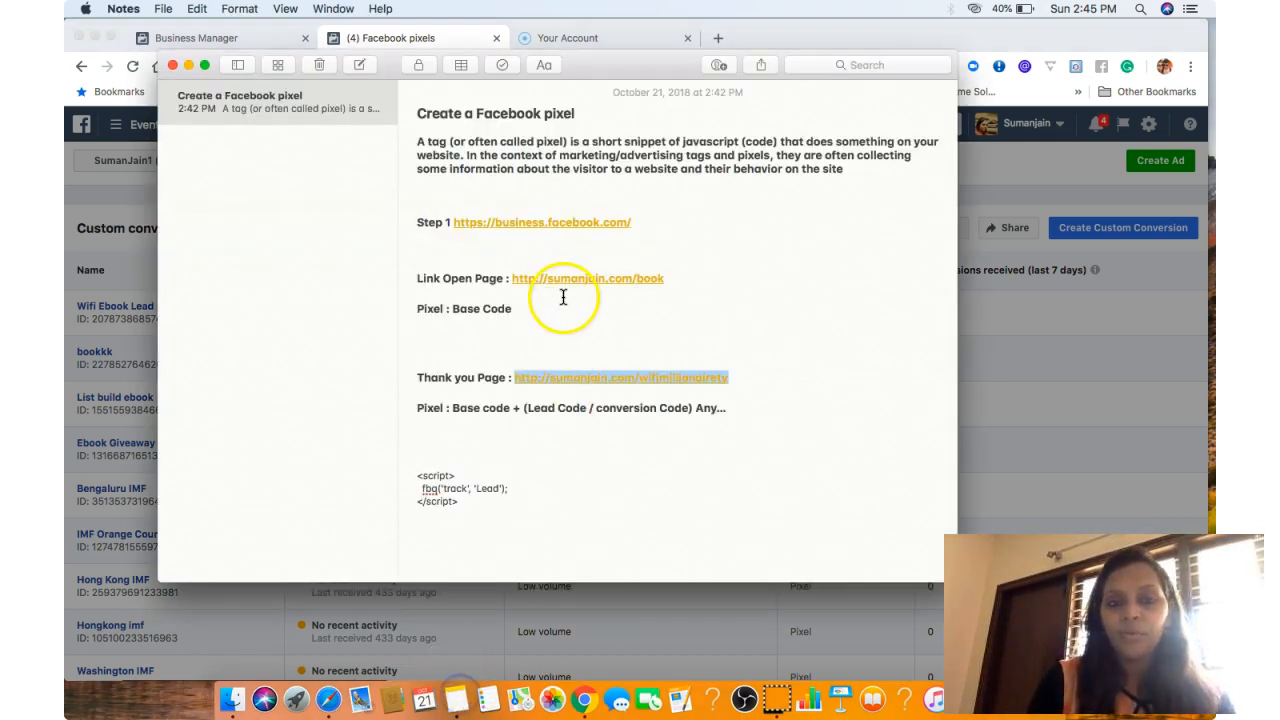
click(591, 299)
drag(662, 287, 510, 277)
key(super+c)
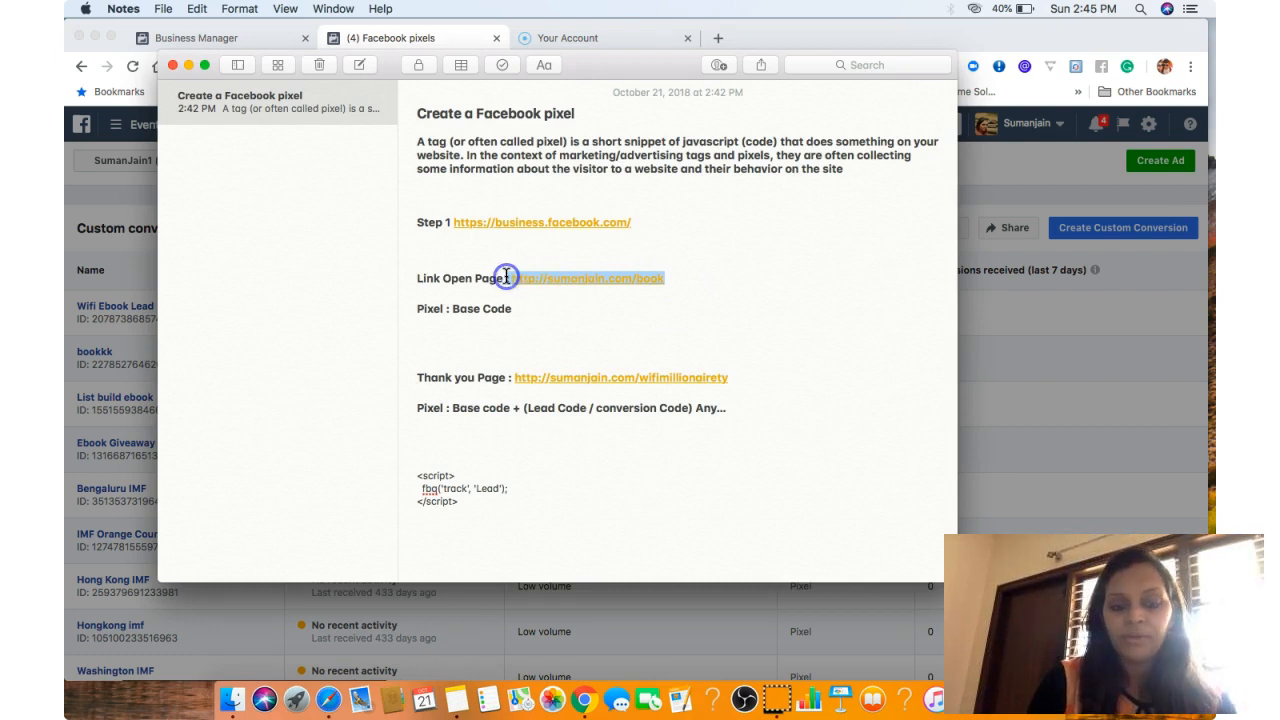
- Open the copied /book opt-in page address in a new Chrome tab, removing the stray colon before the URL
click(715, 40)
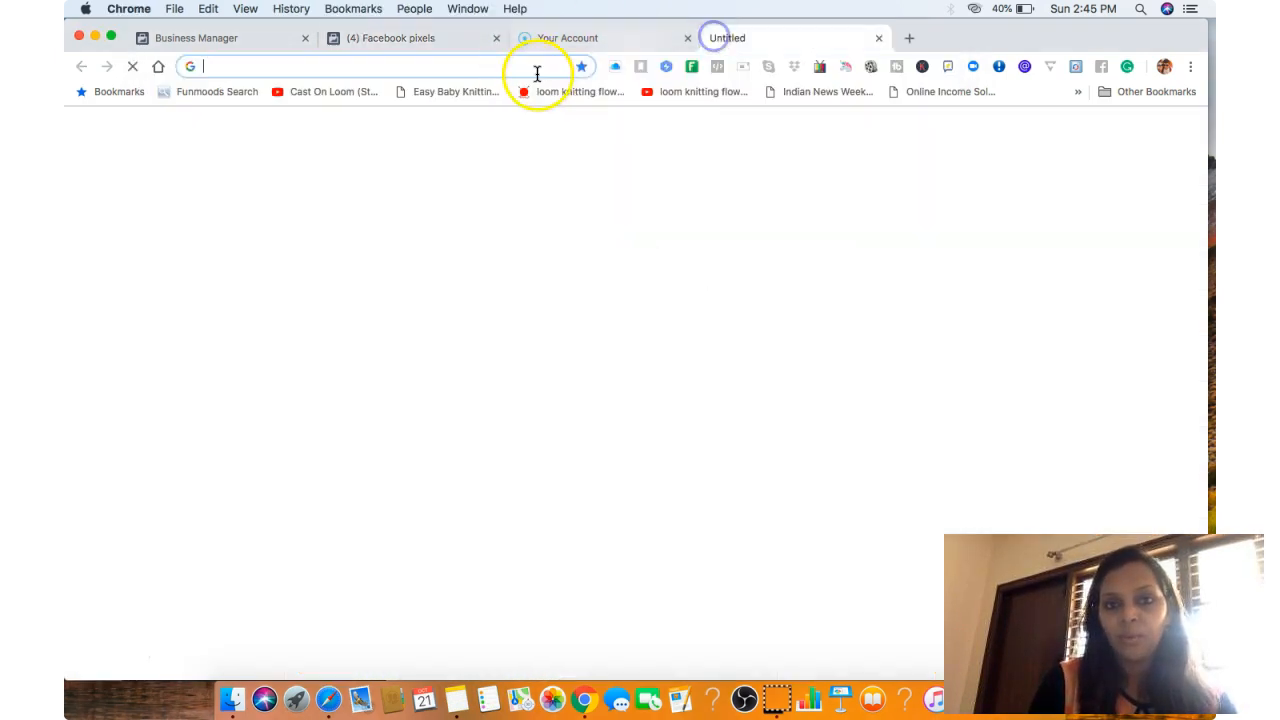
key(super+v)
key(Return)
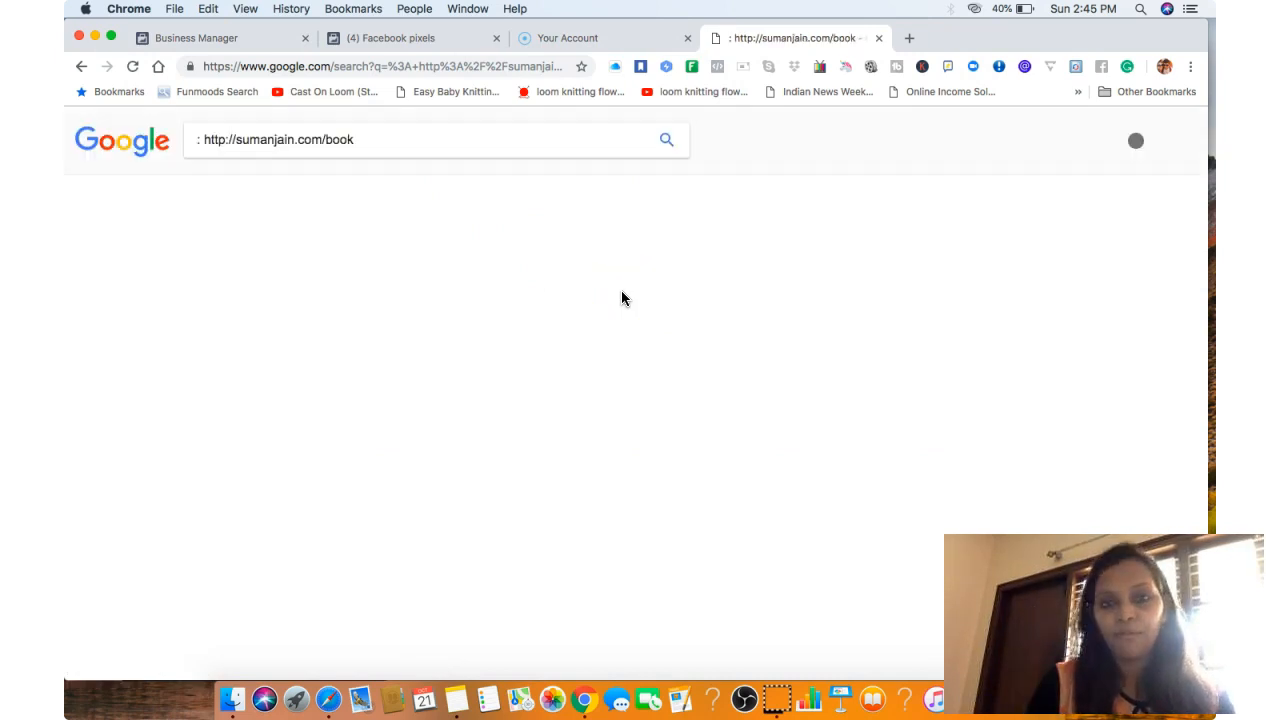
click(203, 142)
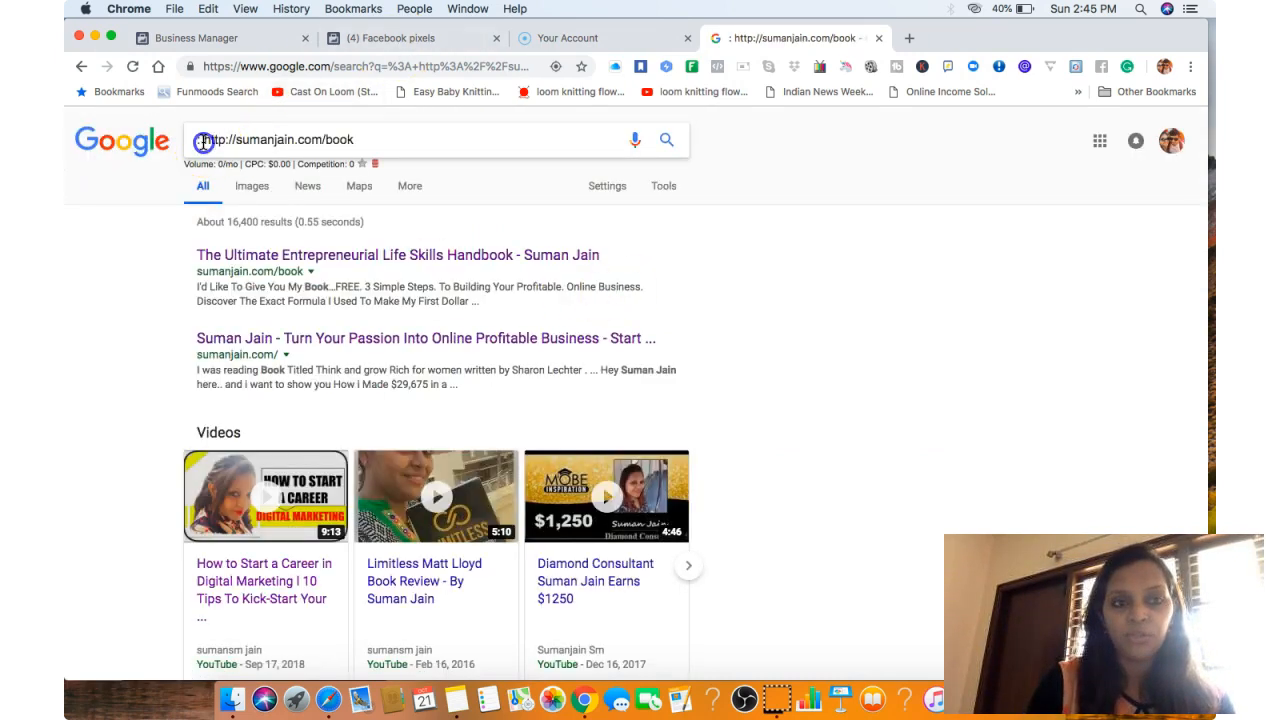
triple_click(315, 139)
key(ctrl+c)
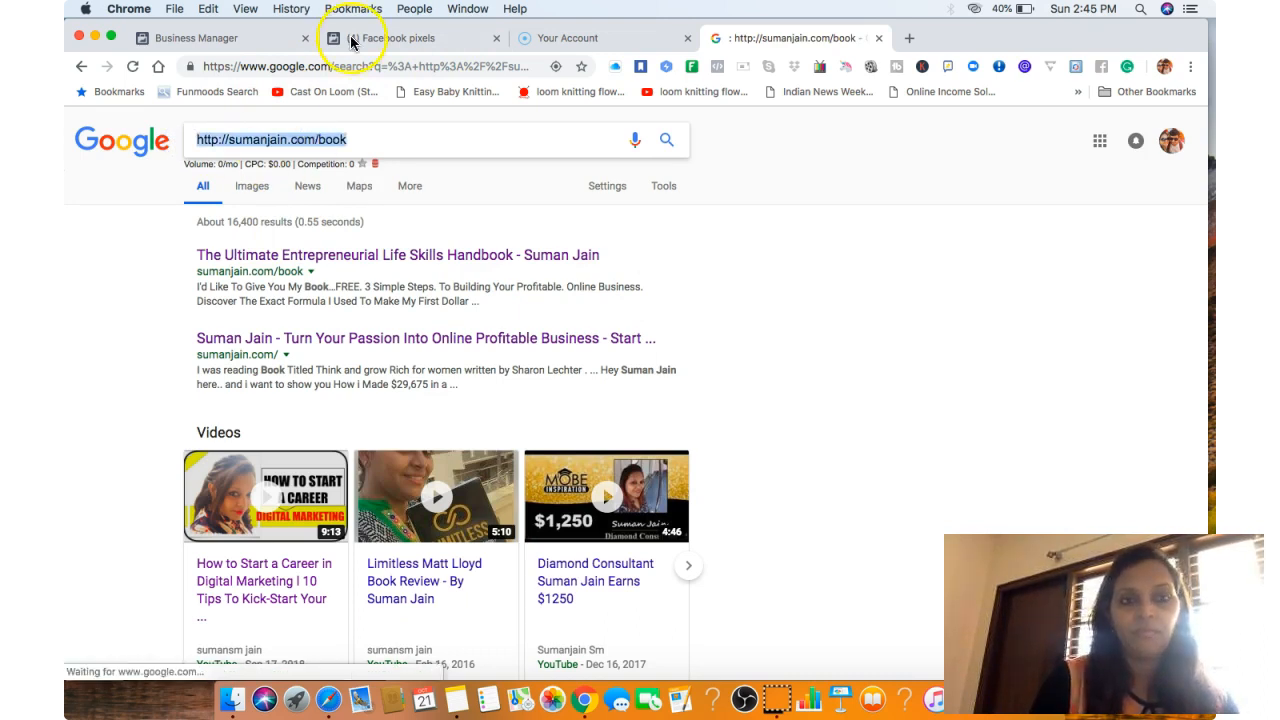
click(343, 64)
key(ctrl+v)
key(Return)
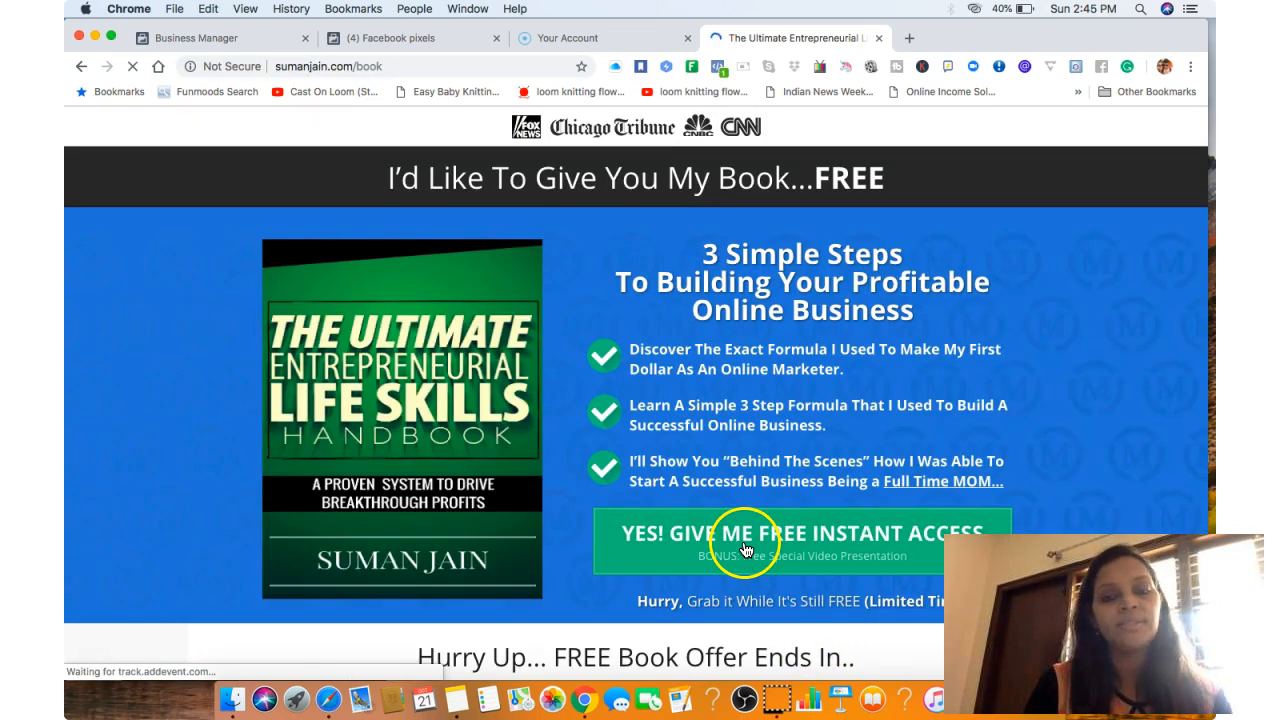
- Request instant access to the free book, submit the prefilled opt-in form and complete the human verification check
click(745, 549)
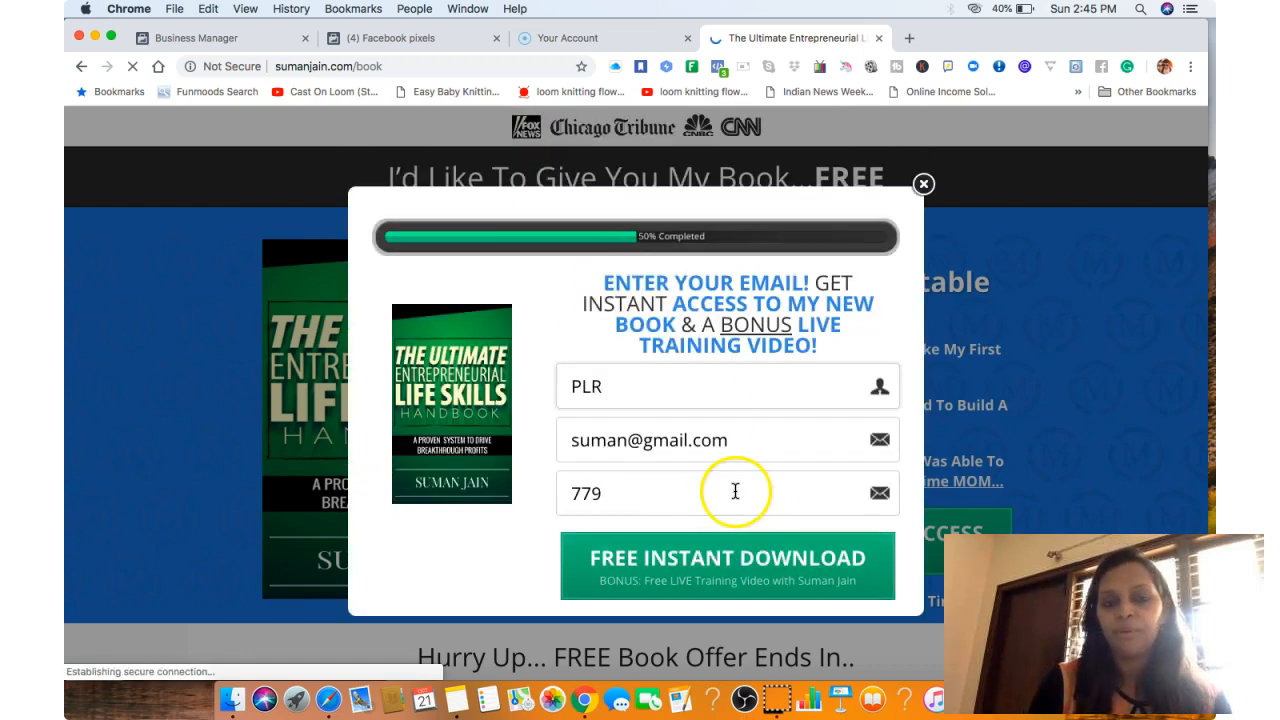
click(736, 575)
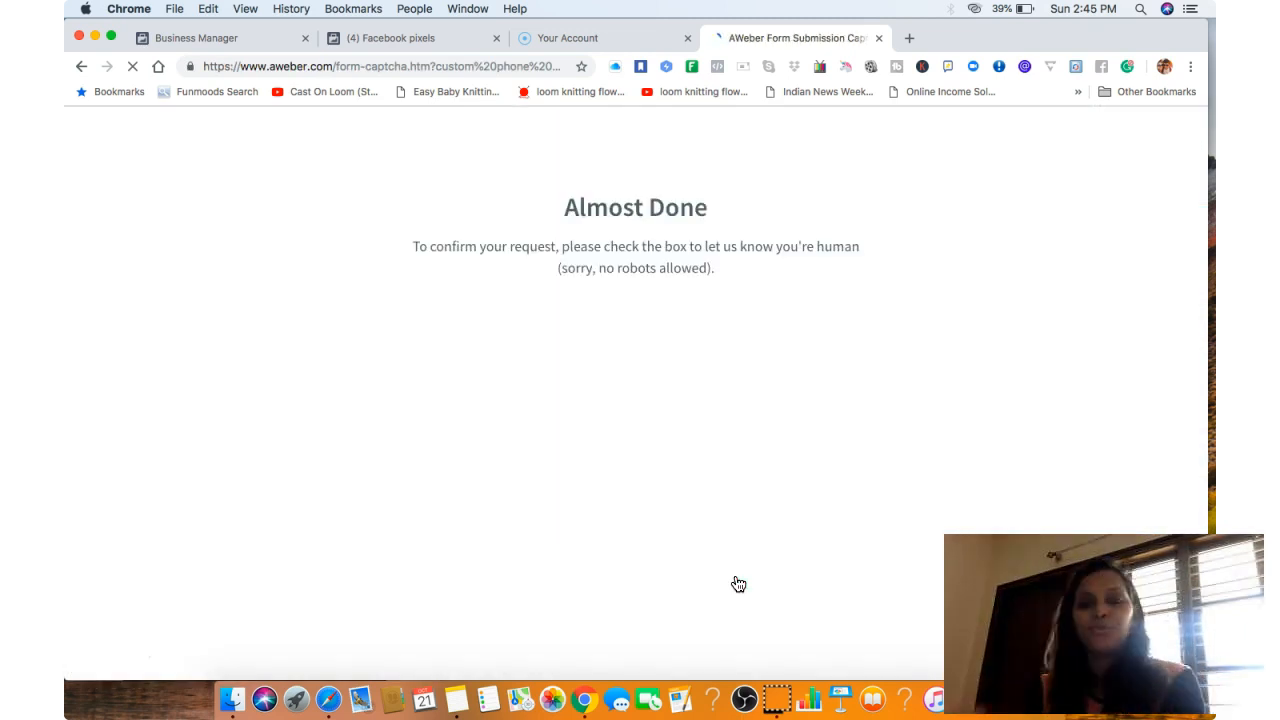
click(540, 324)
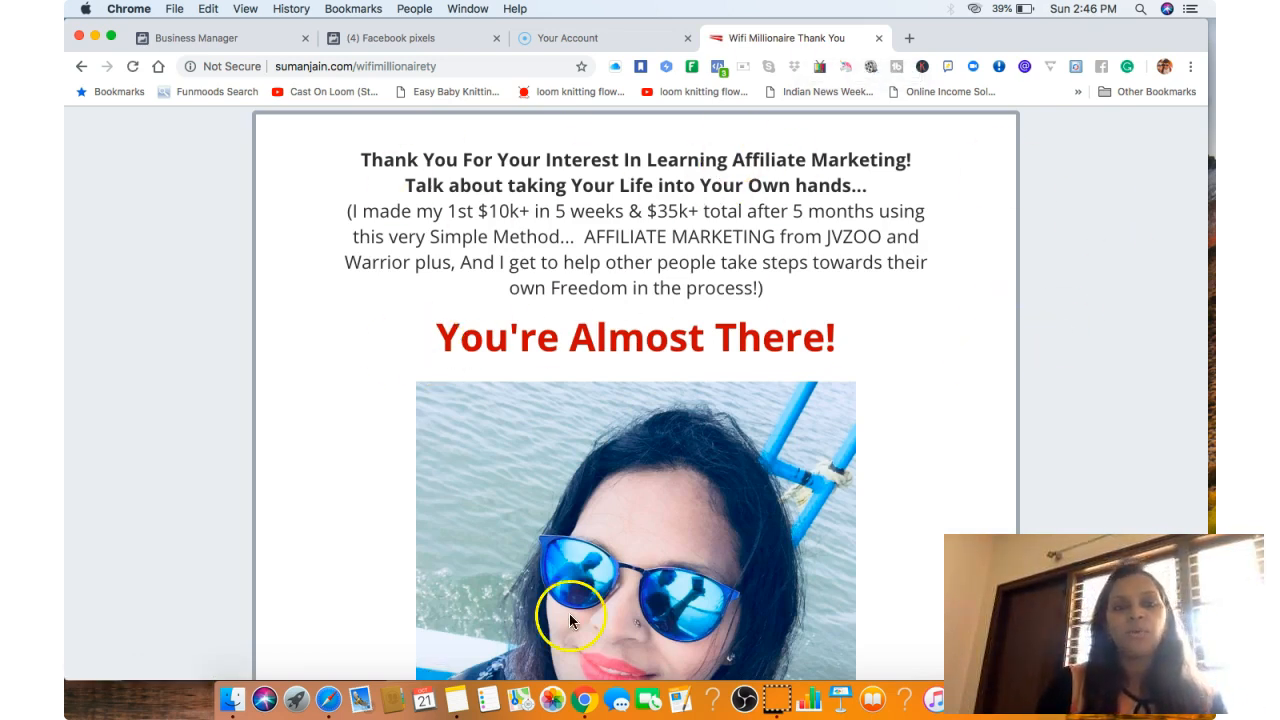
- Look through the thank you page and follow its affiliate marketing training registration link
scroll(987, 408, down, 5)
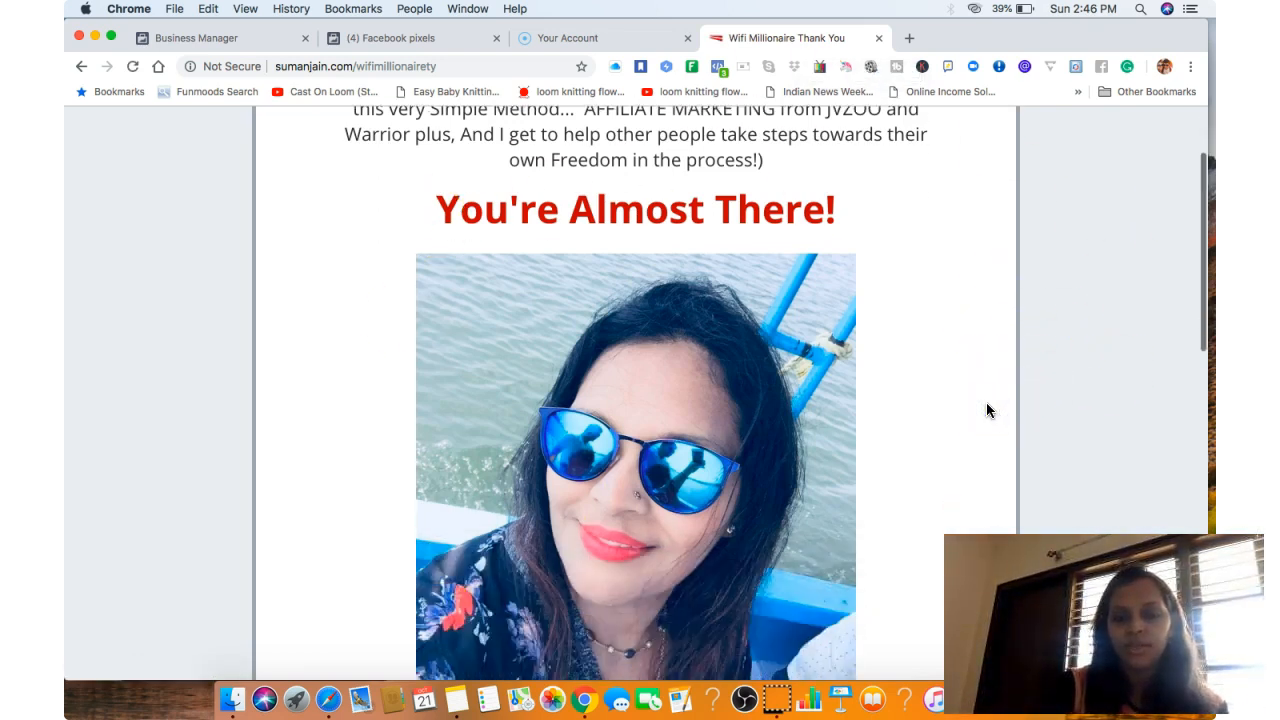
scroll(986, 410, down, 6)
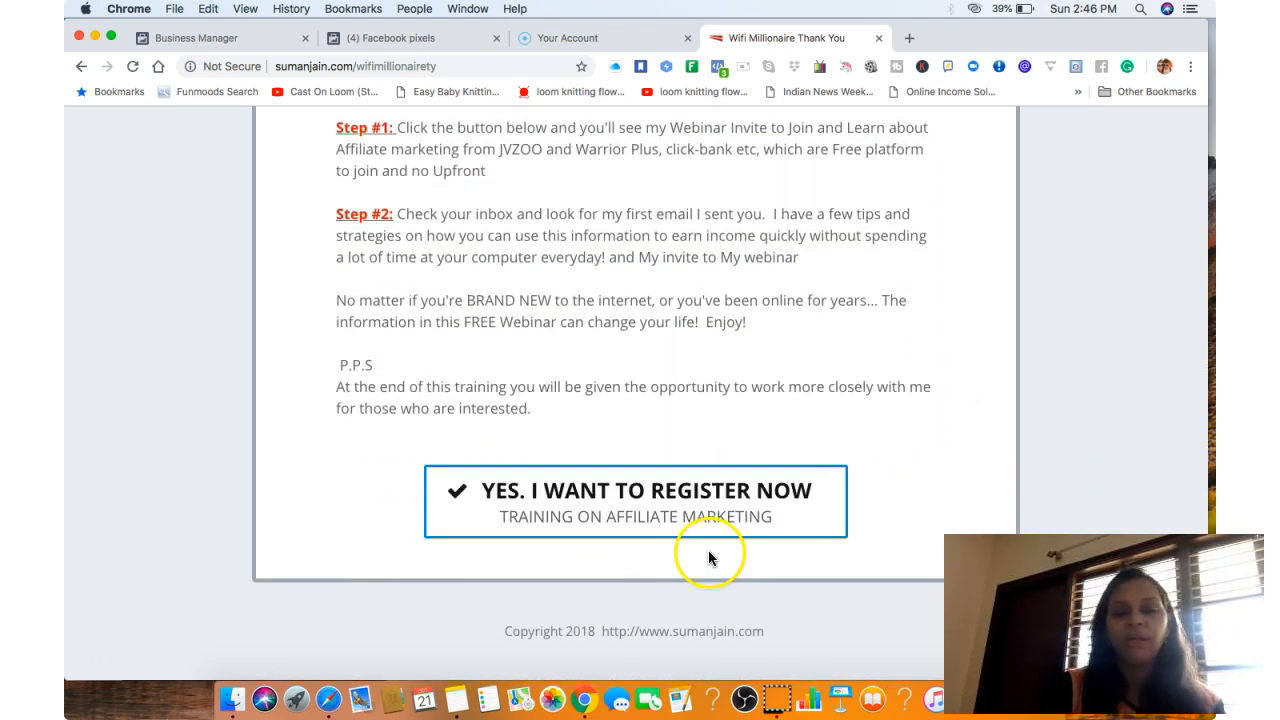
click(663, 510)
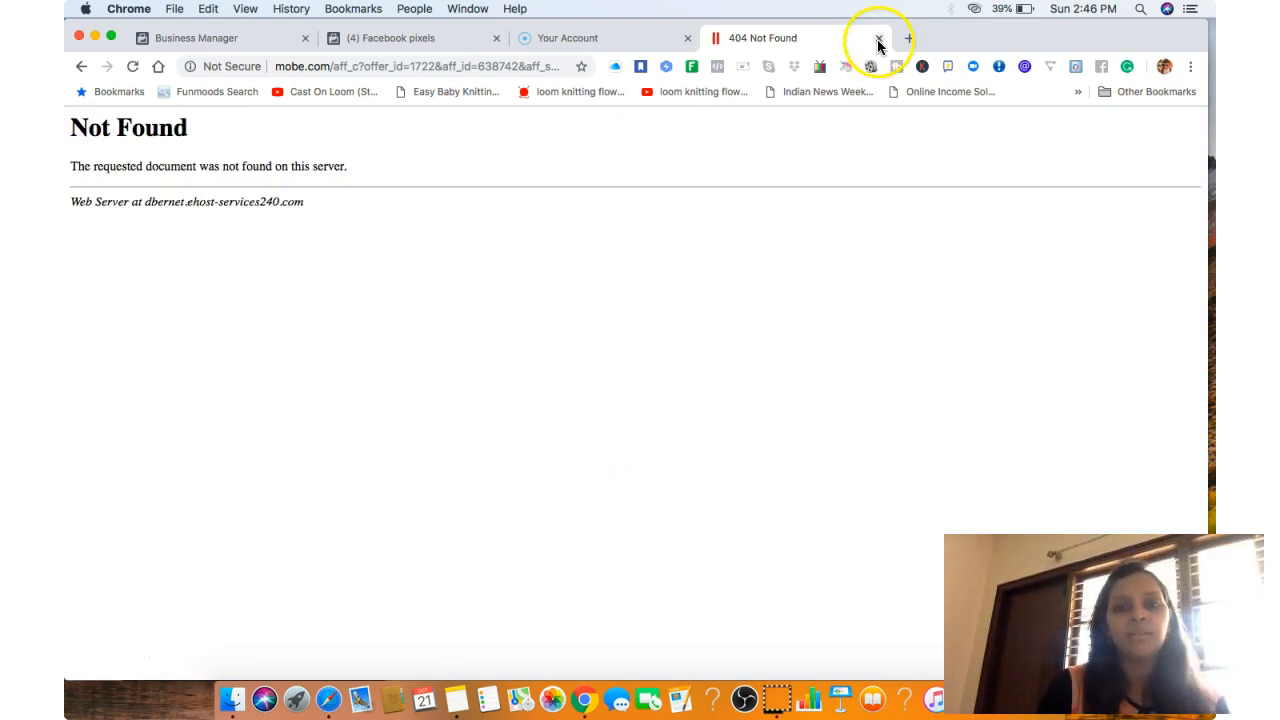
- Close the registration page and Your Account tabs, and dismiss the test custom conversion's completion dialog and overview
click(879, 38)
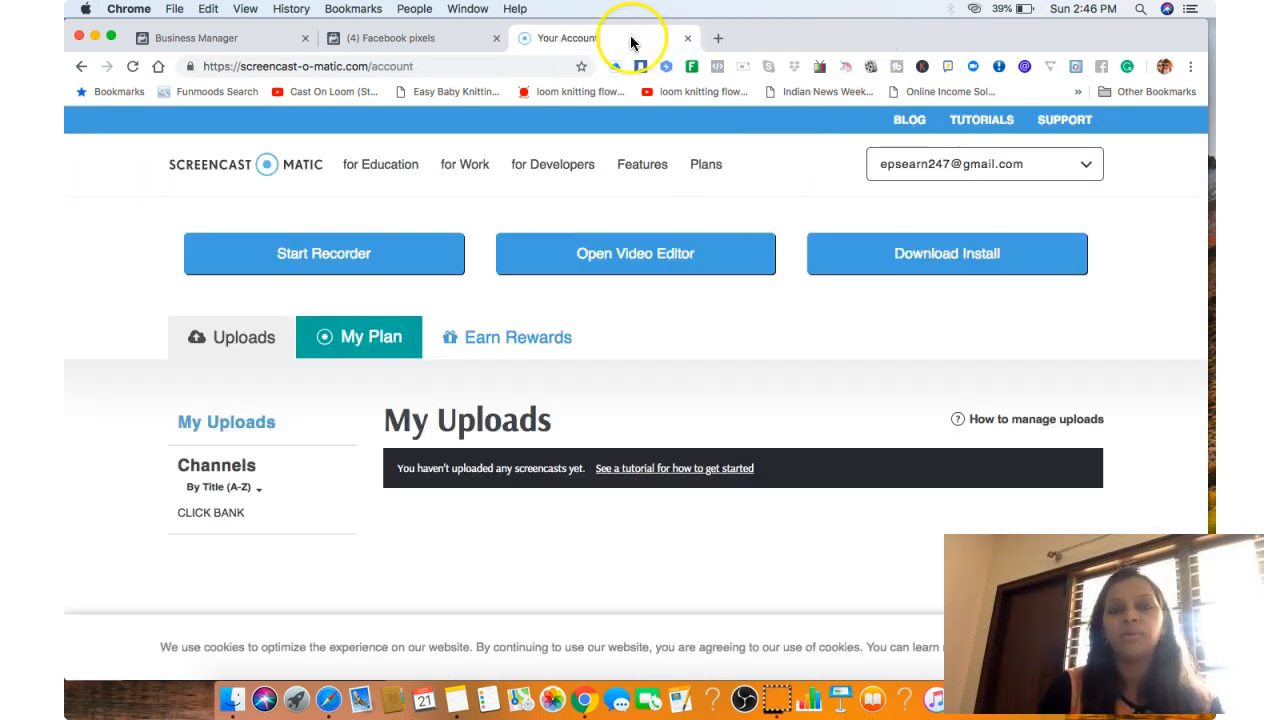
click(687, 38)
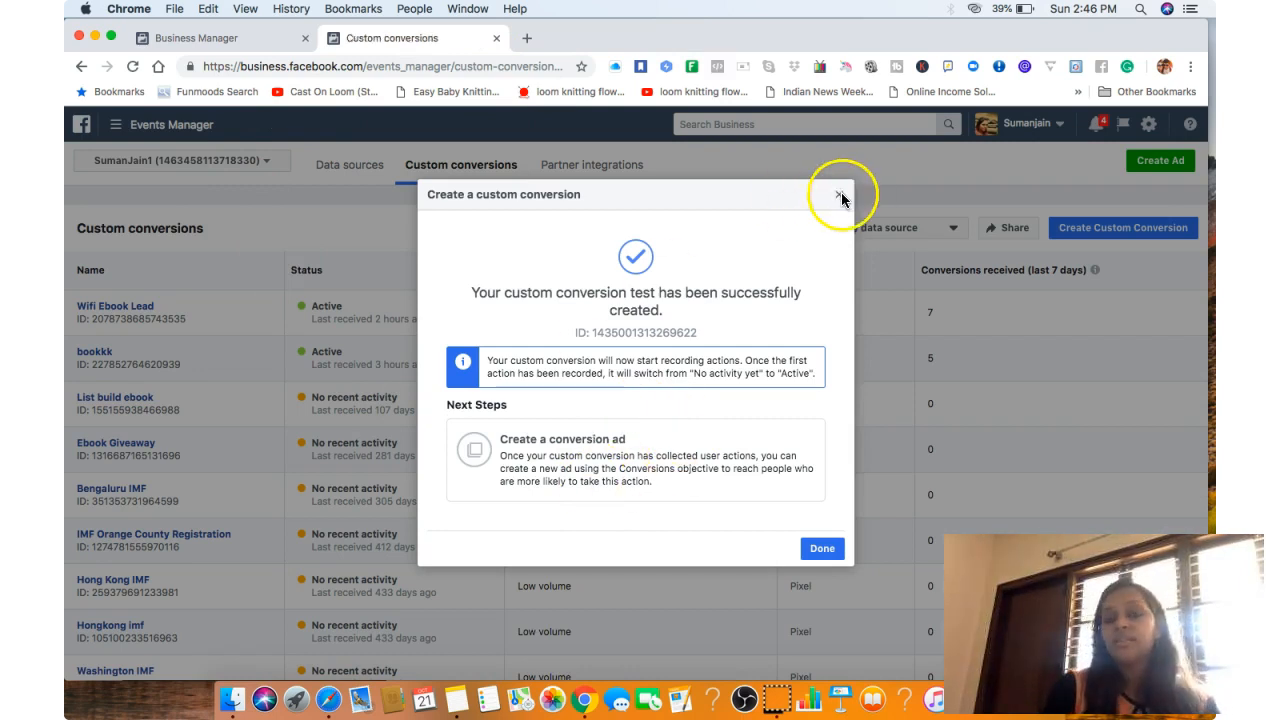
click(822, 548)
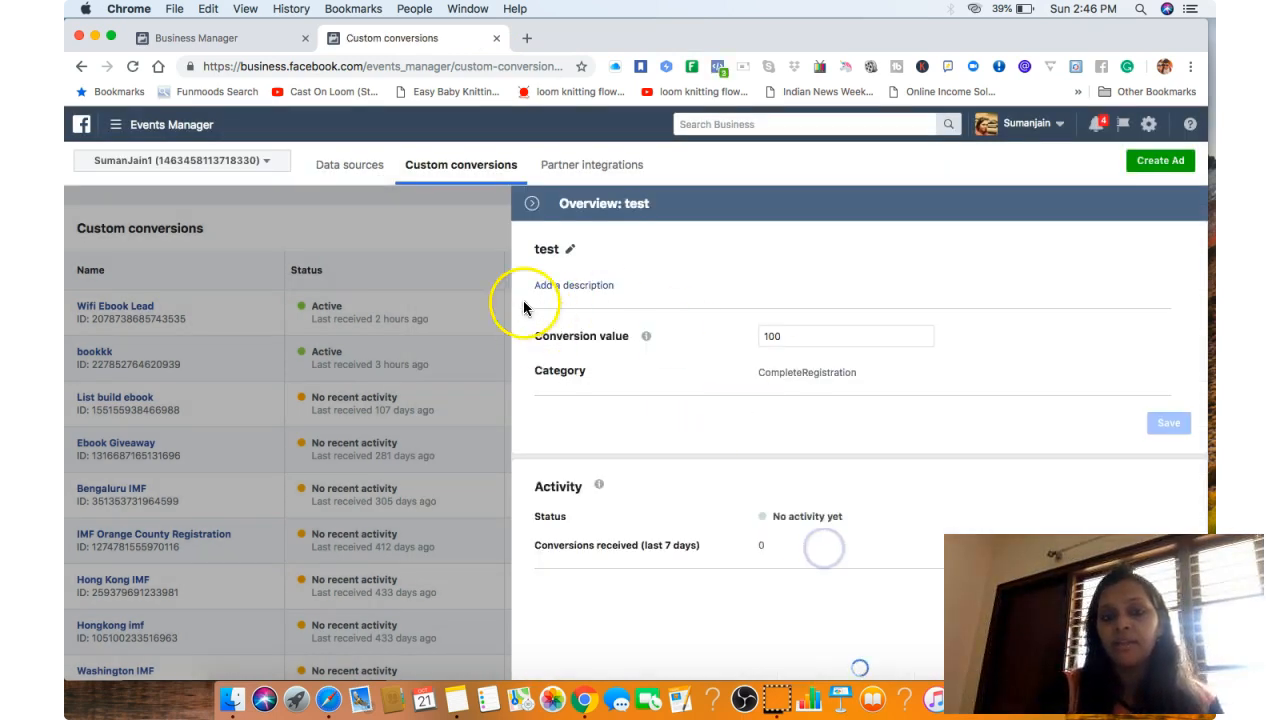
click(532, 203)
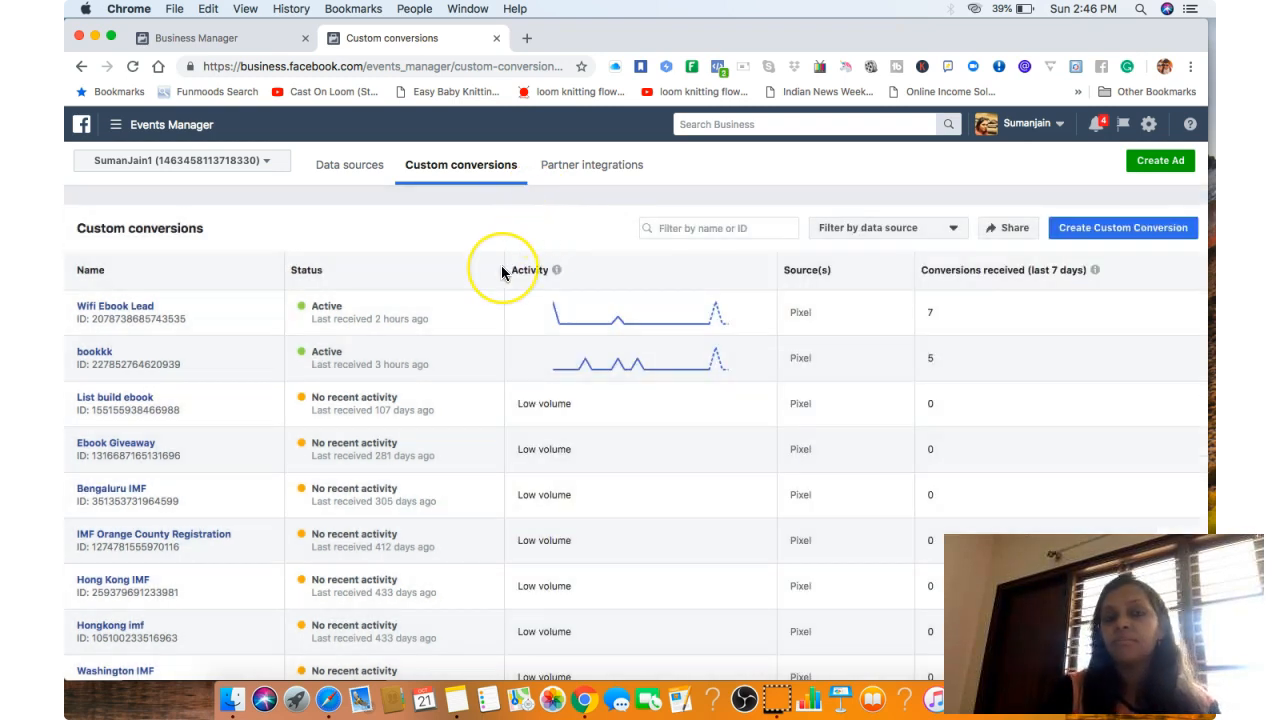